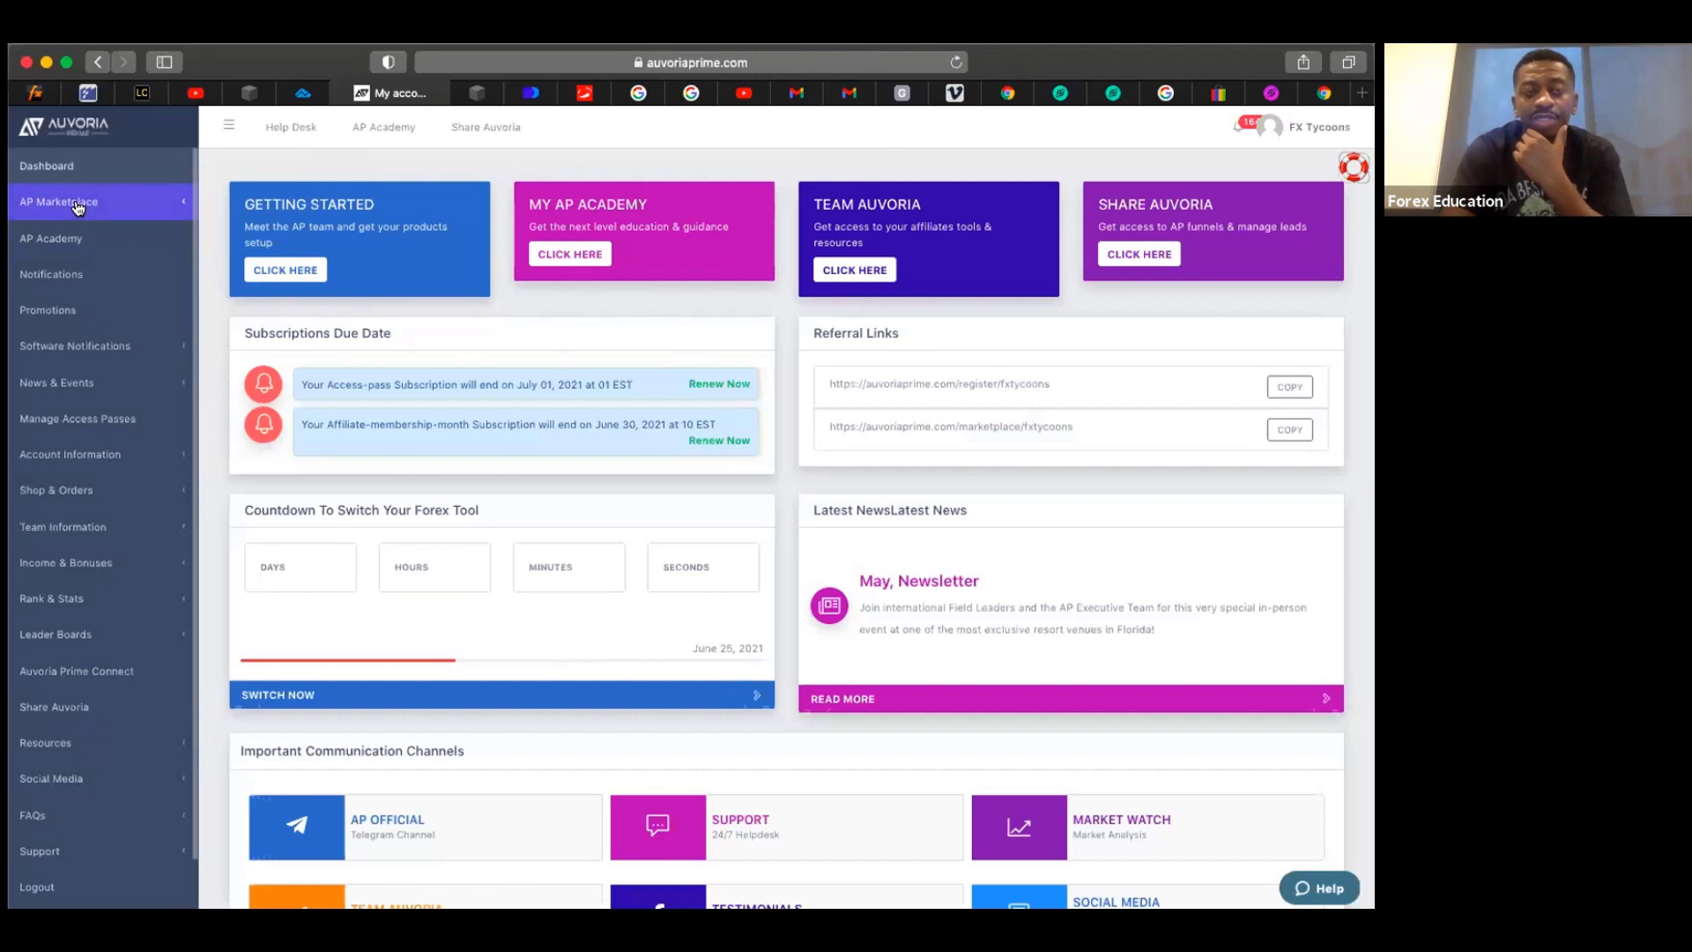
- Open Switch Tools in the AP Marketplace and launch the VPS for the active AIRO tool
left_click(77, 204)
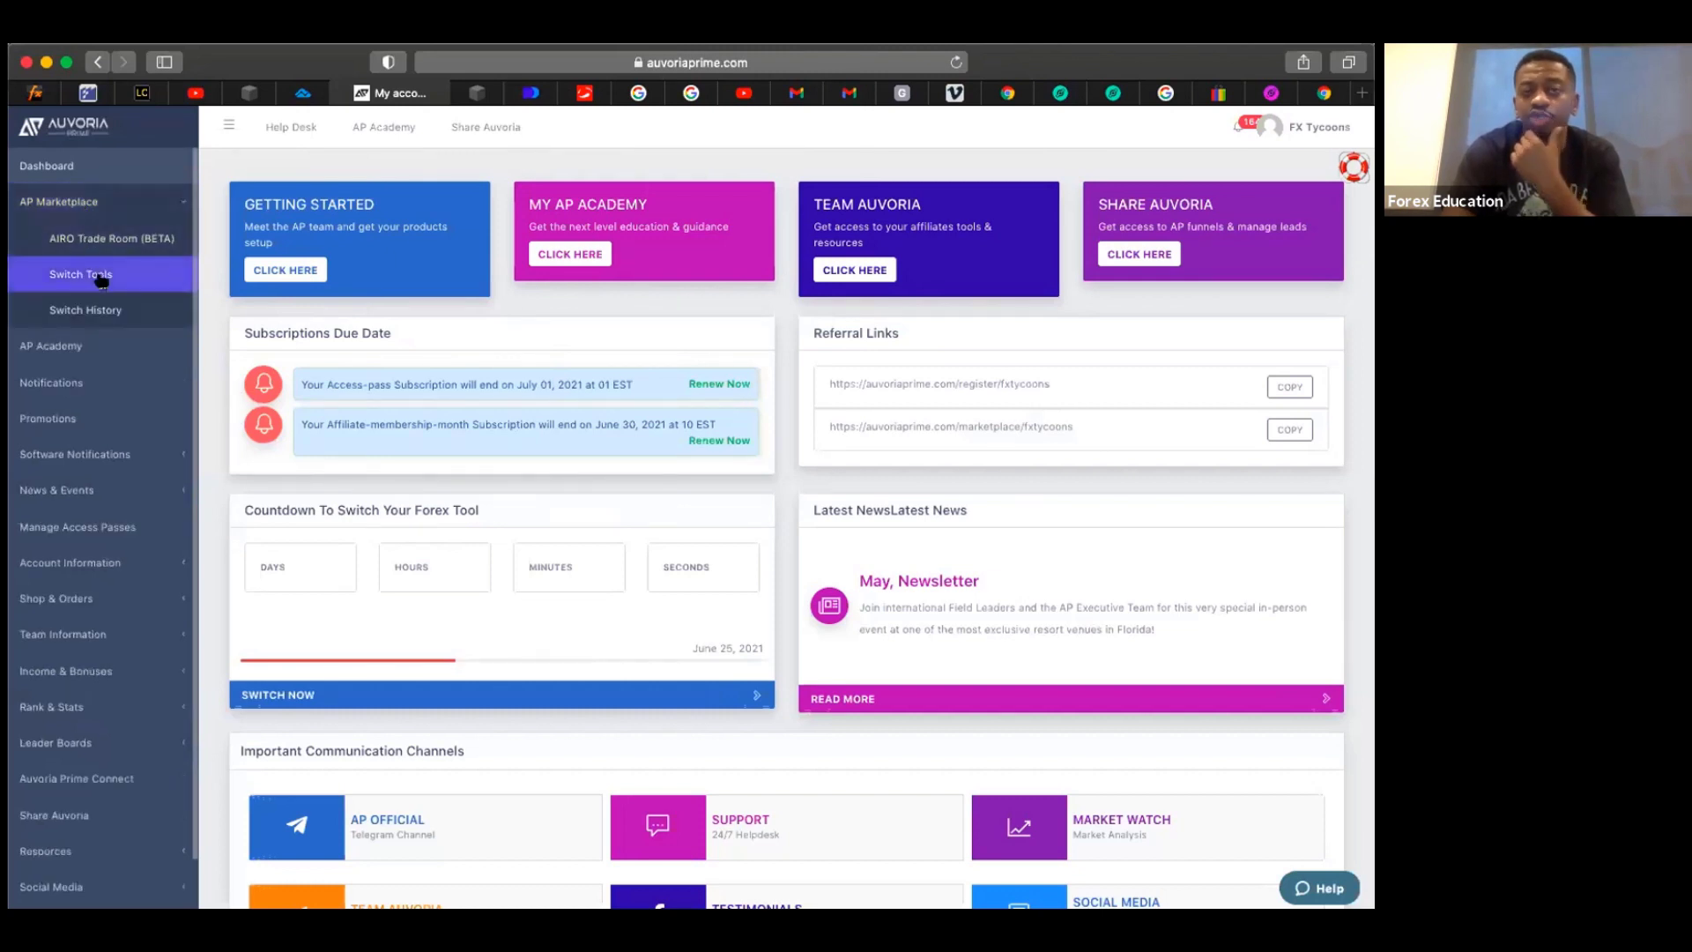
left_click(100, 279)
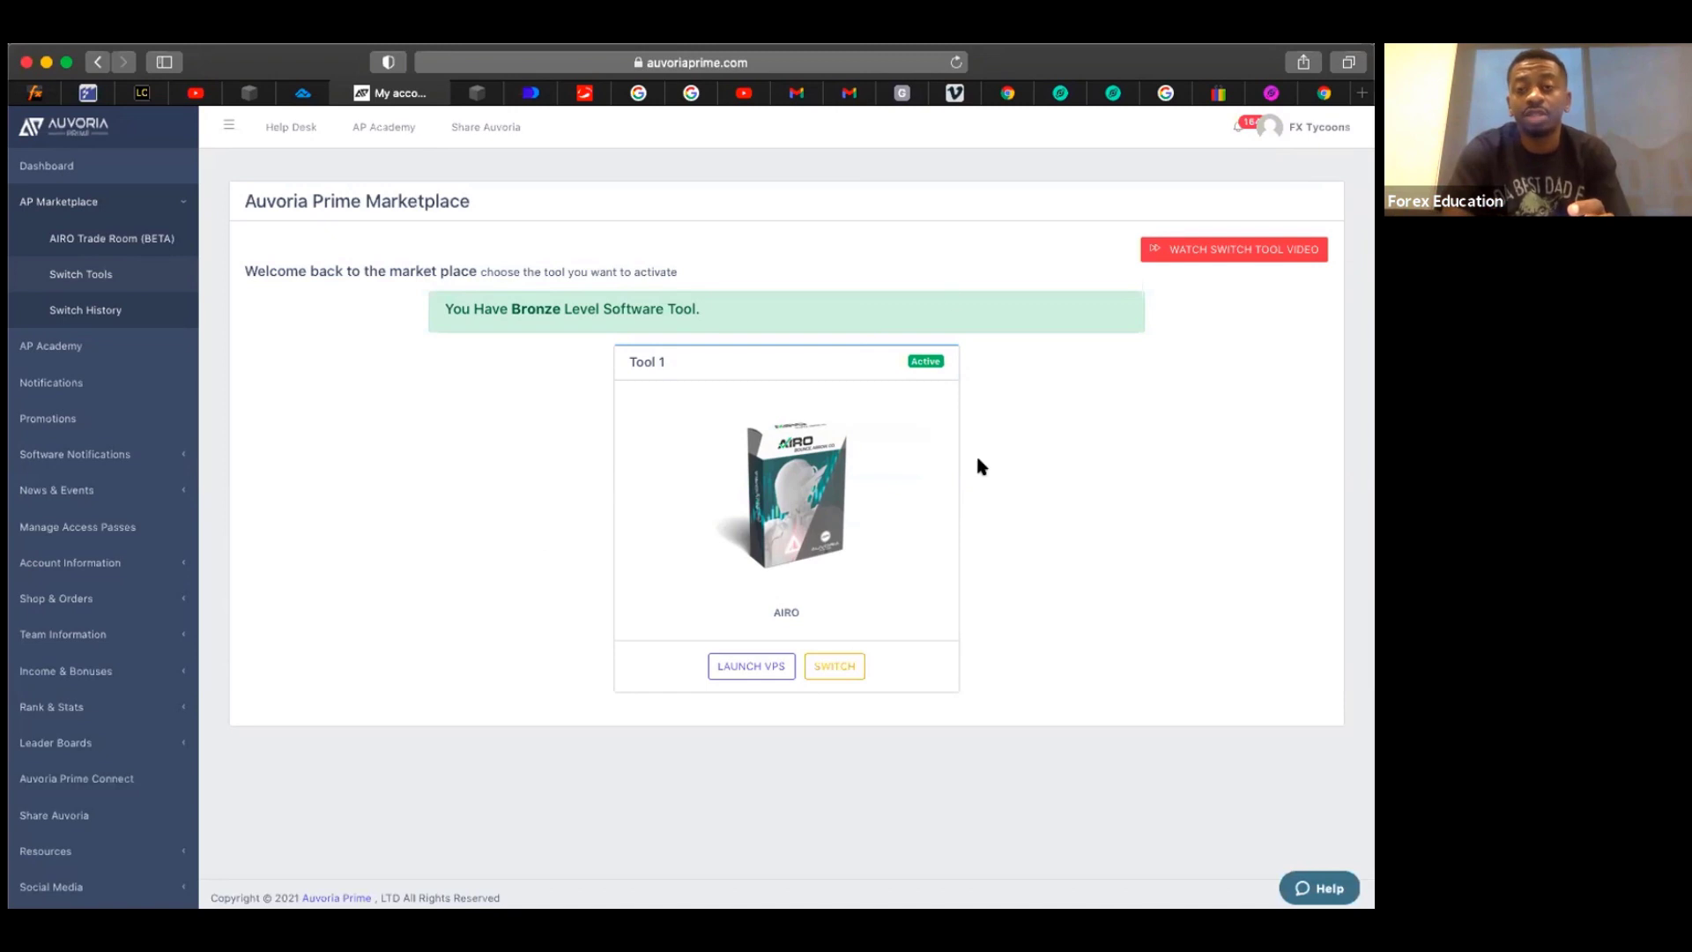
left_click(758, 668)
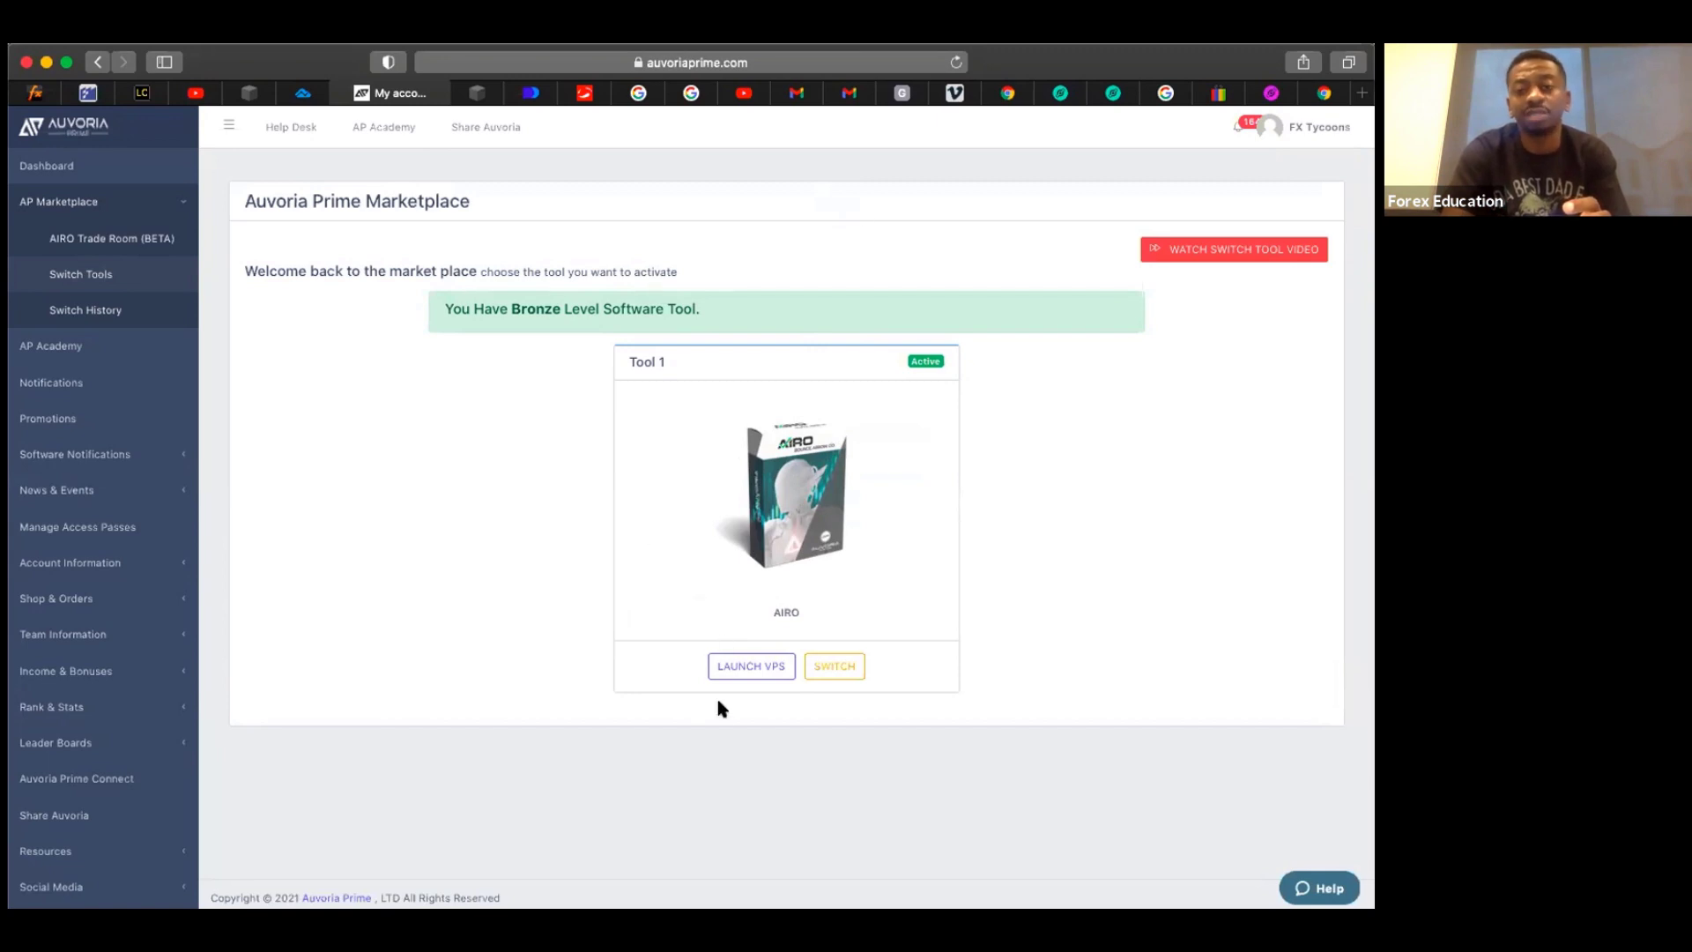
left_click(743, 664)
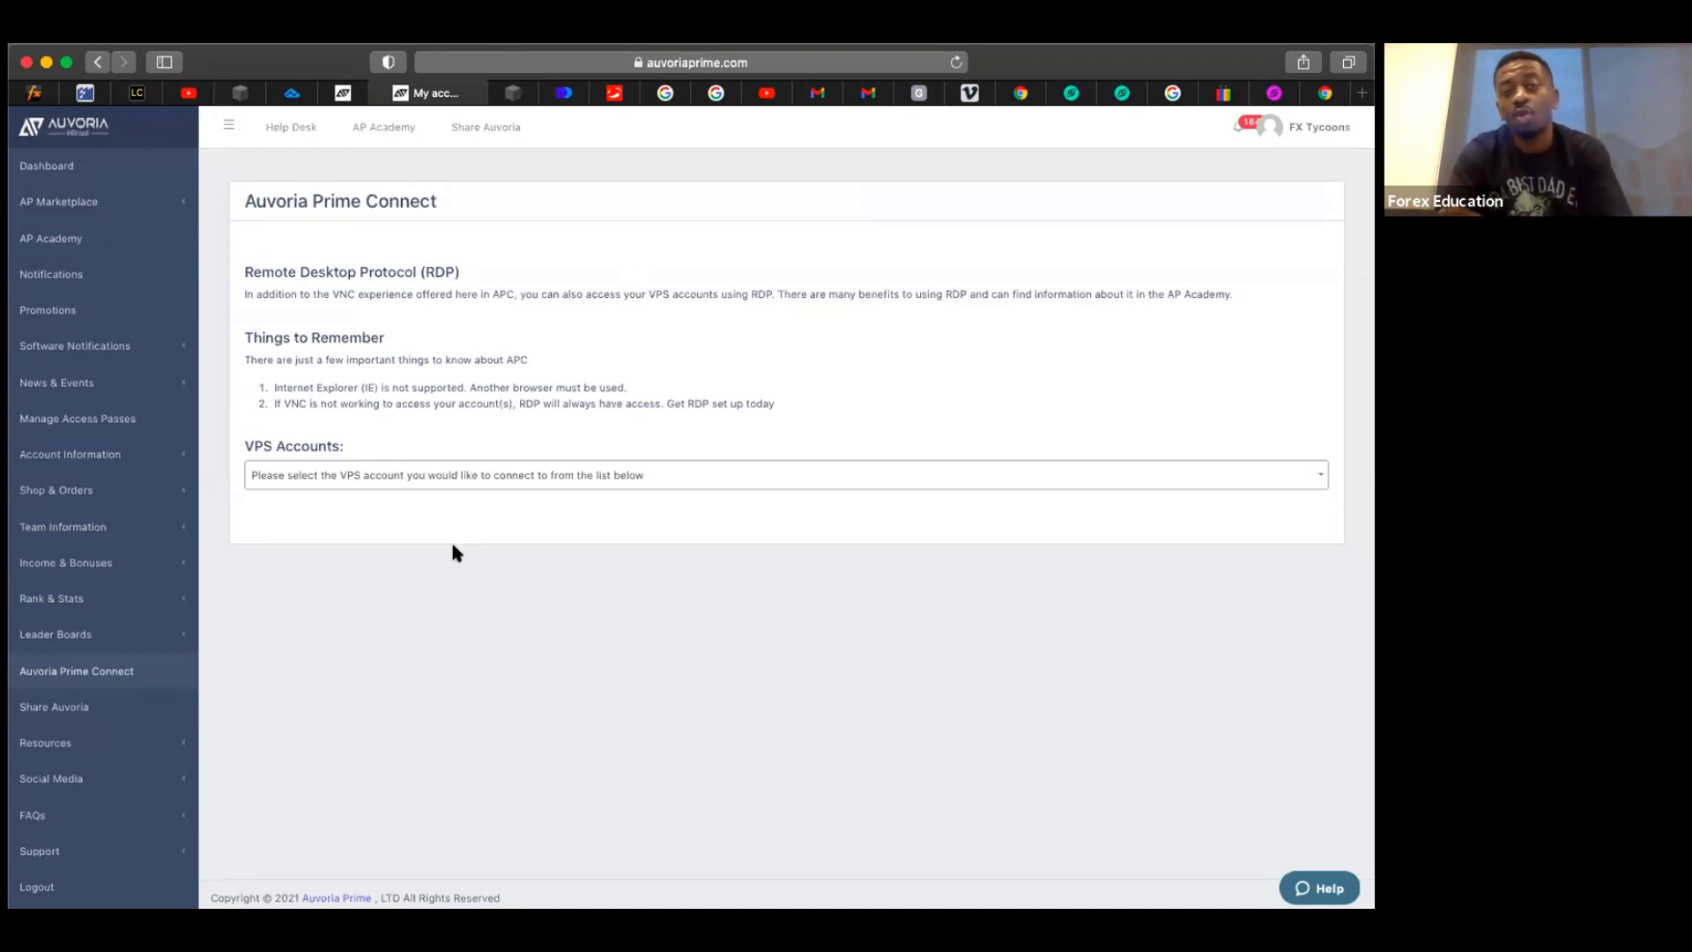
- Select the running Access Pass VPS account and close its password display
left_click(542, 482)
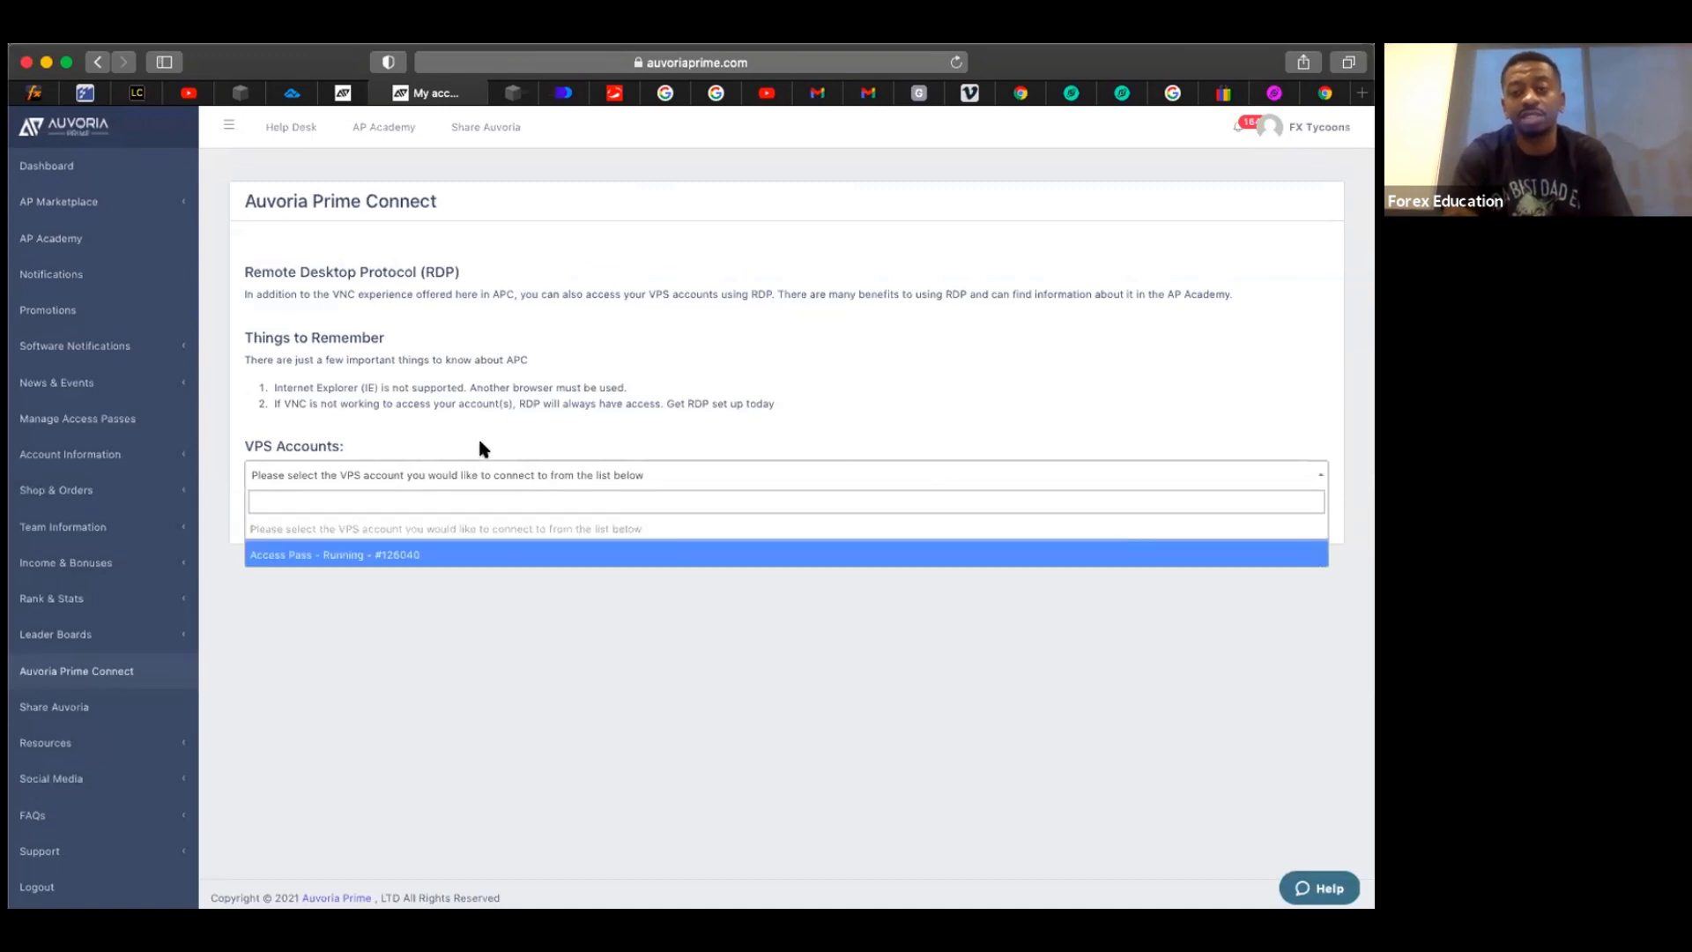
left_click(384, 556)
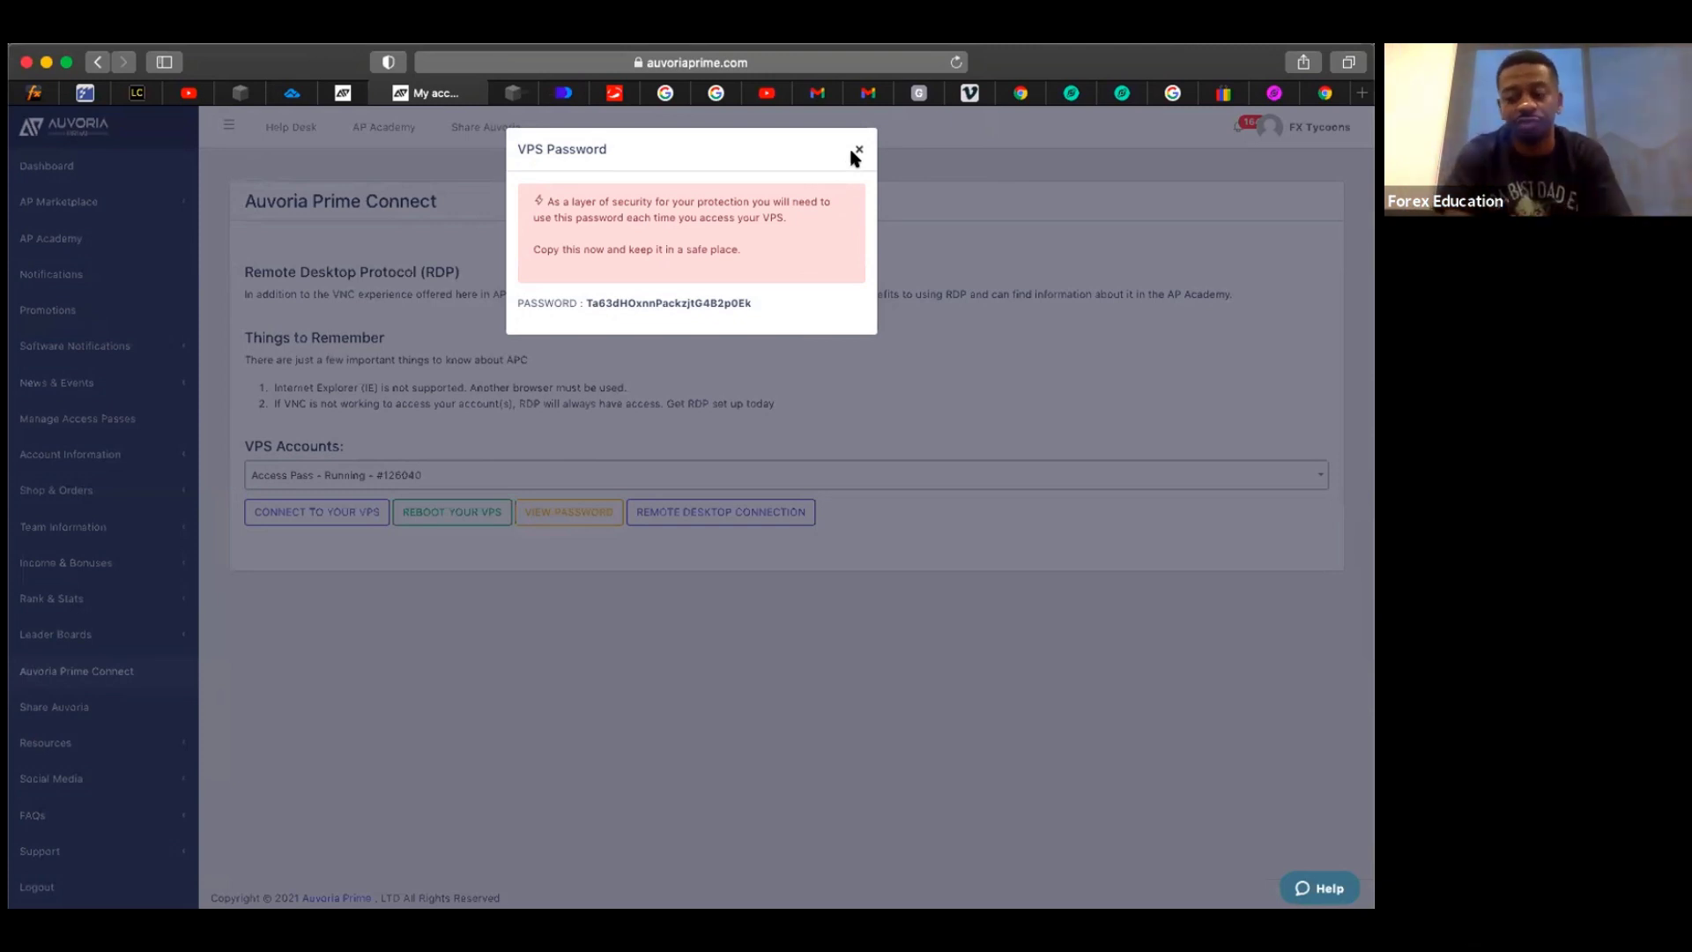
left_click(859, 152)
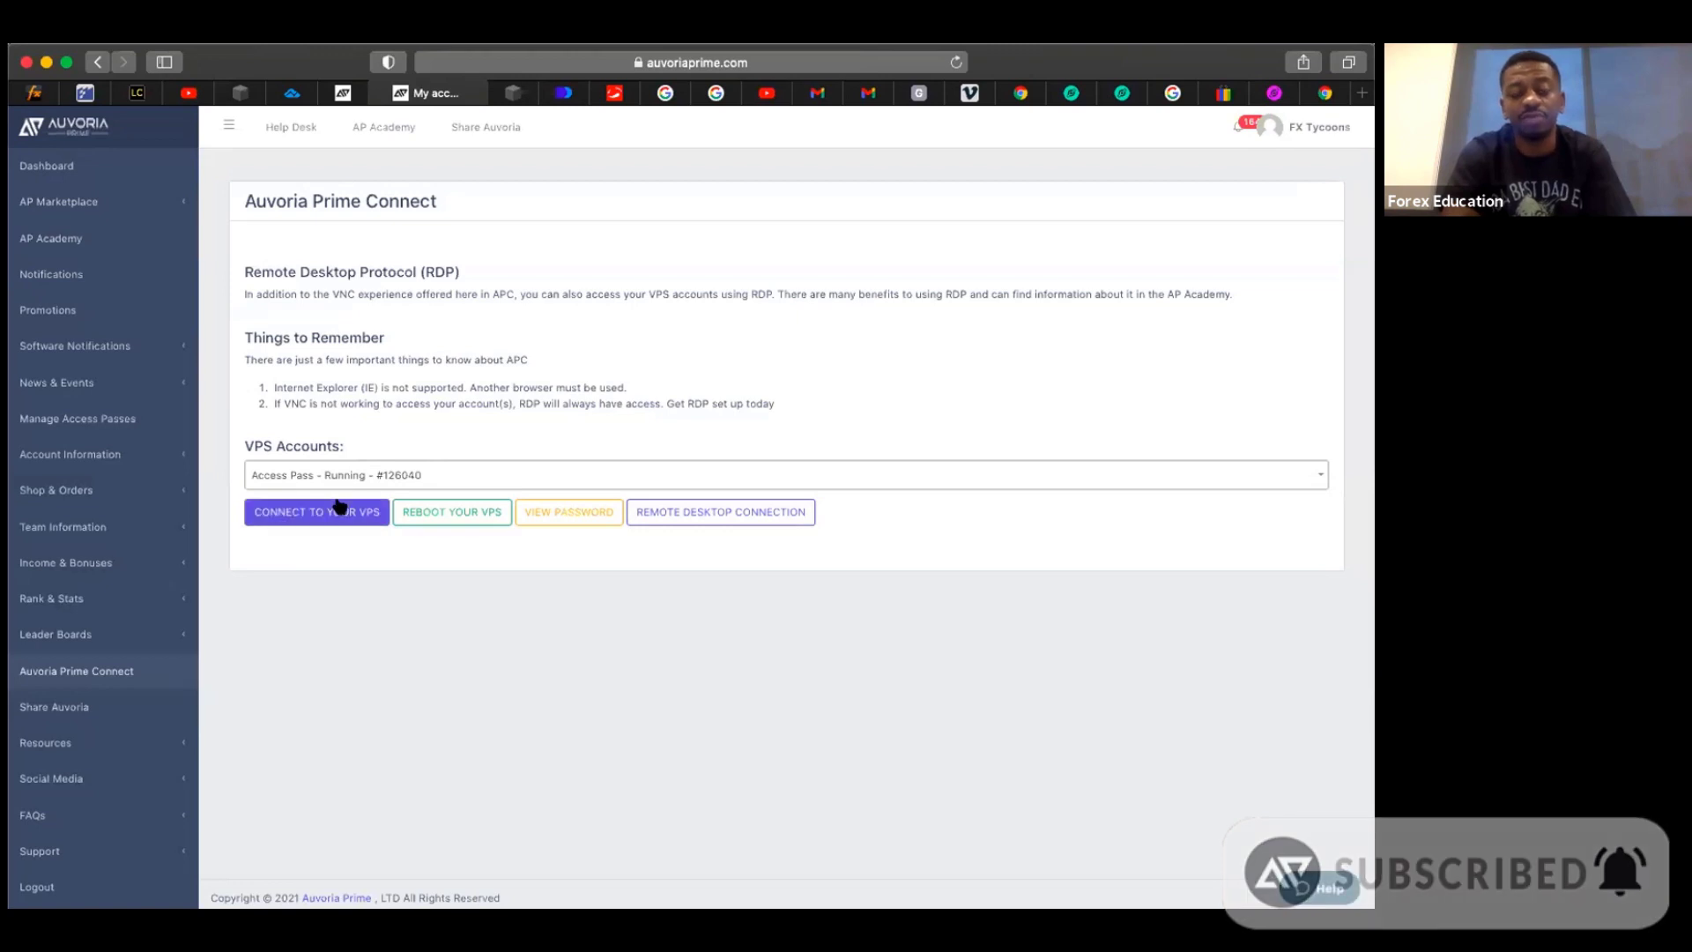
- View the VPS password, copy it and close the password display
left_click(553, 506)
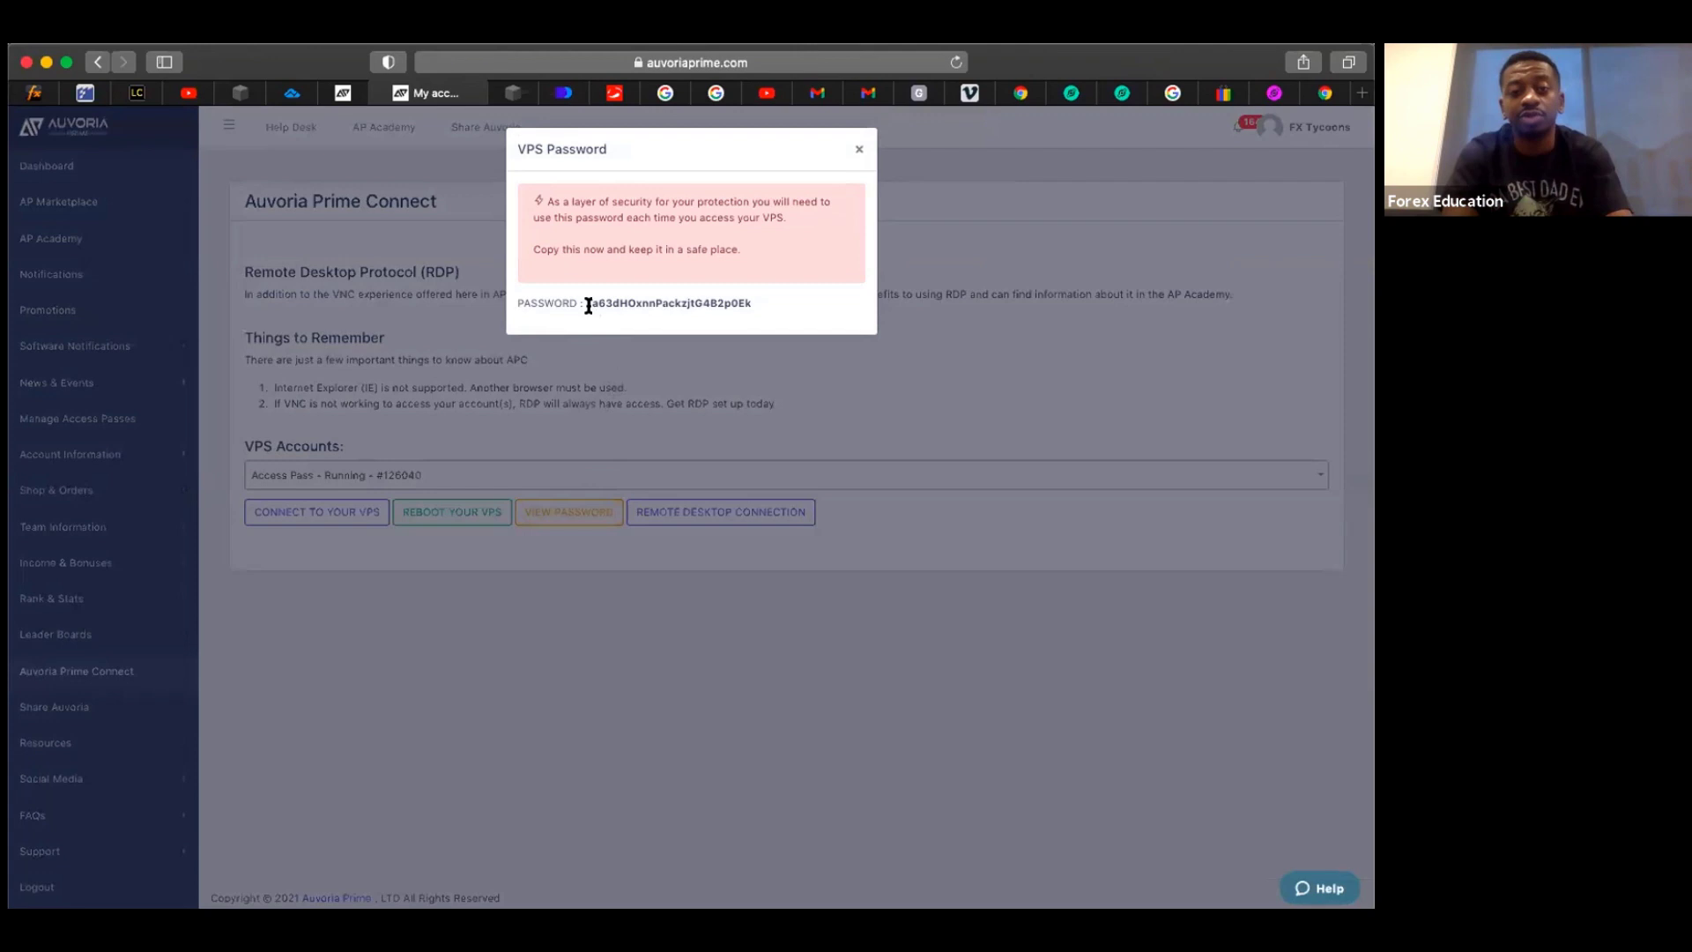
left_click_drag(586, 303, 754, 304)
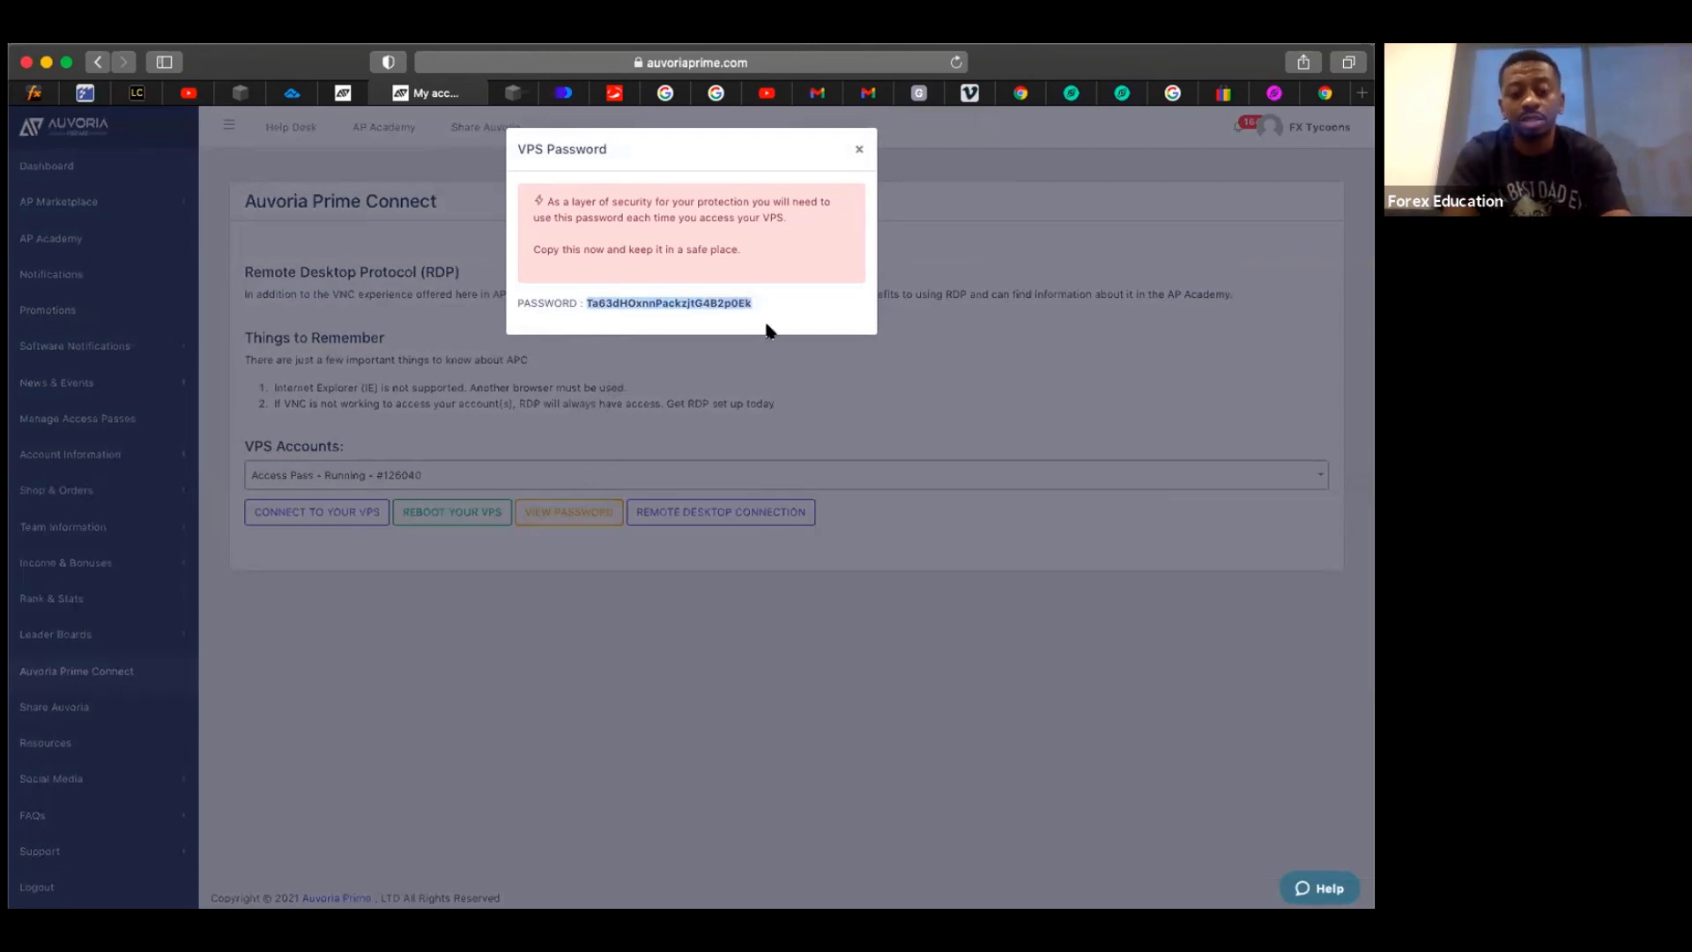
left_click(859, 149)
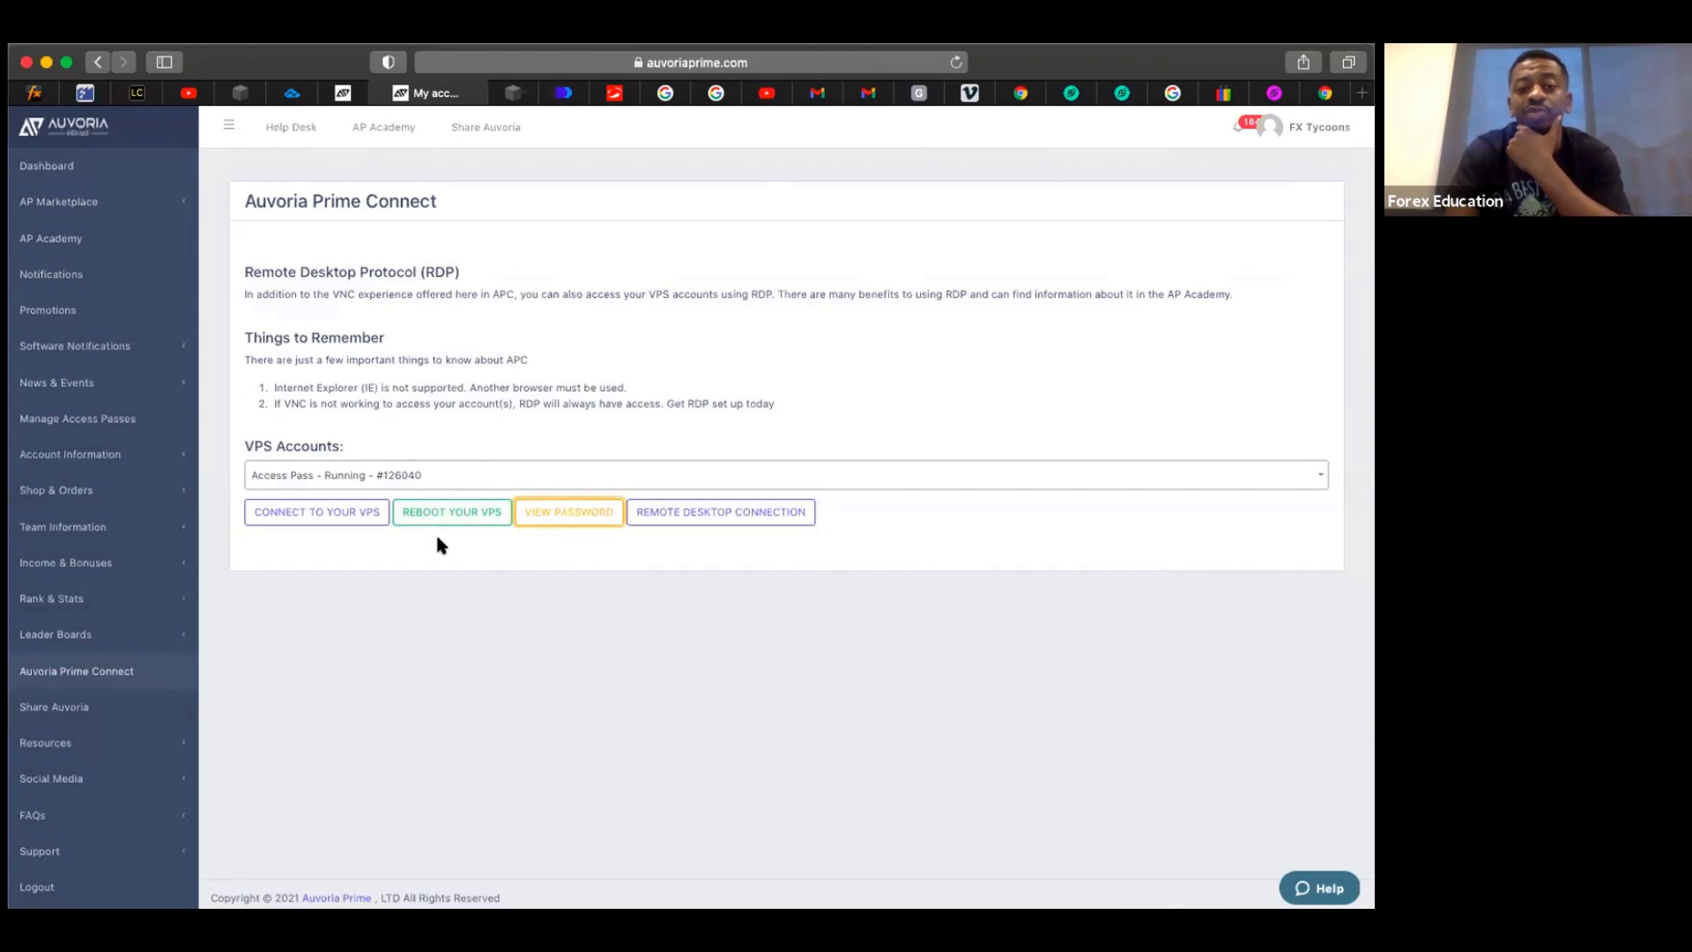
- Connect to the VPS and sign in to Windows as trader by pasting the VPS password
left_click(338, 513)
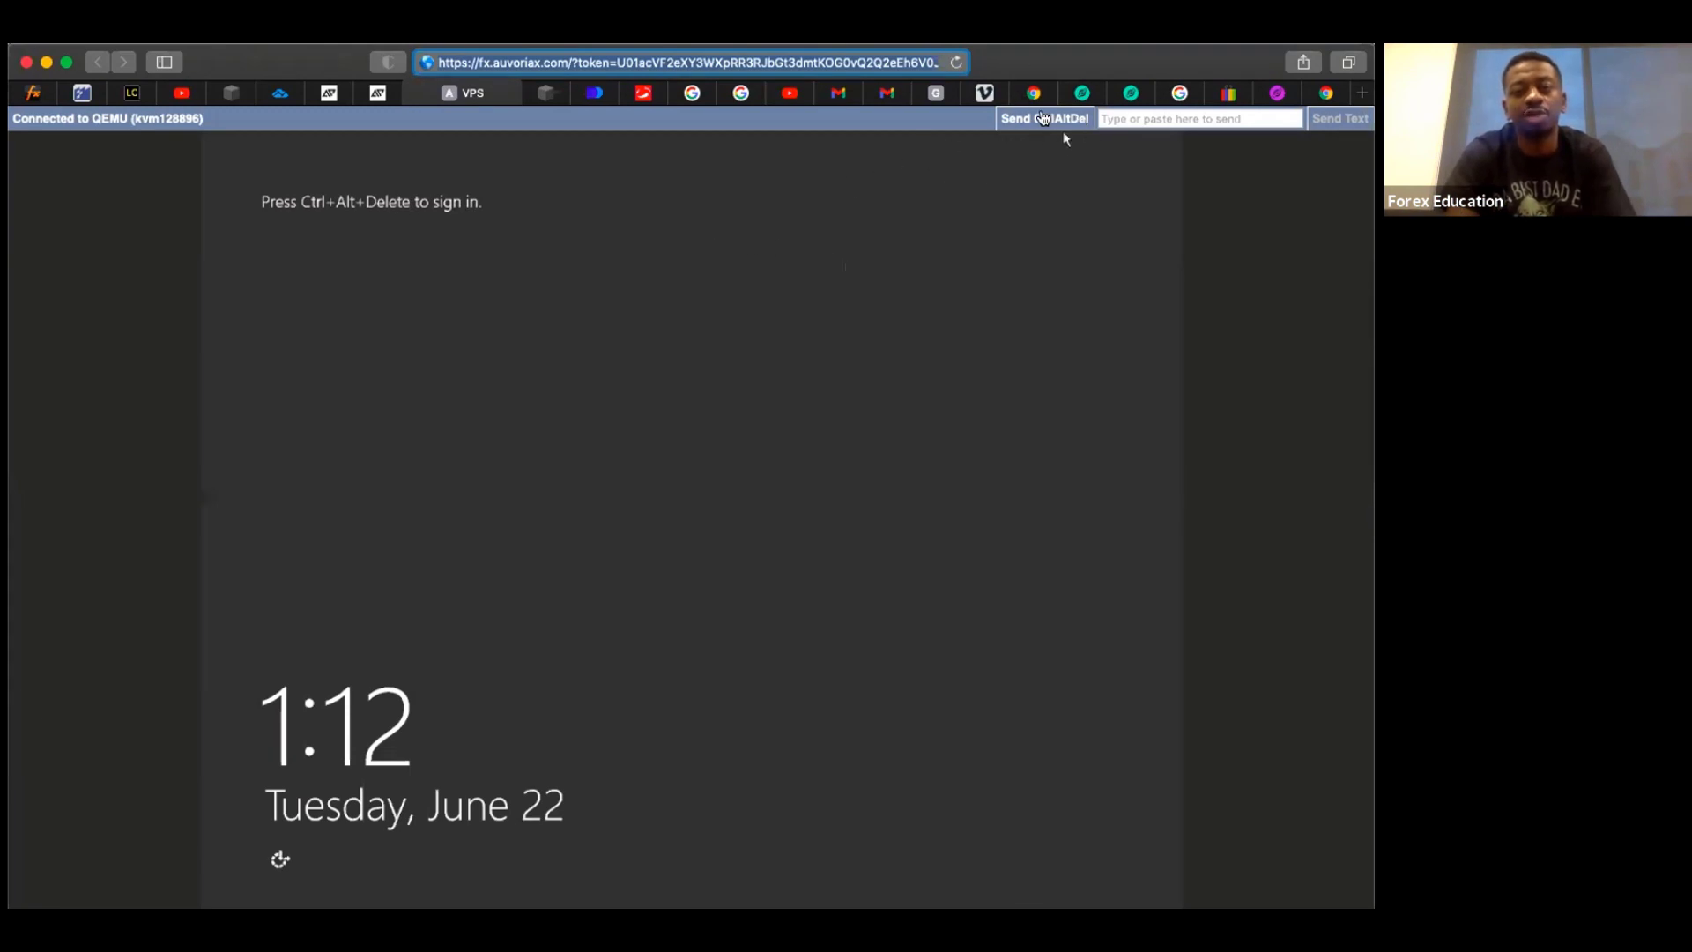
left_click(1042, 118)
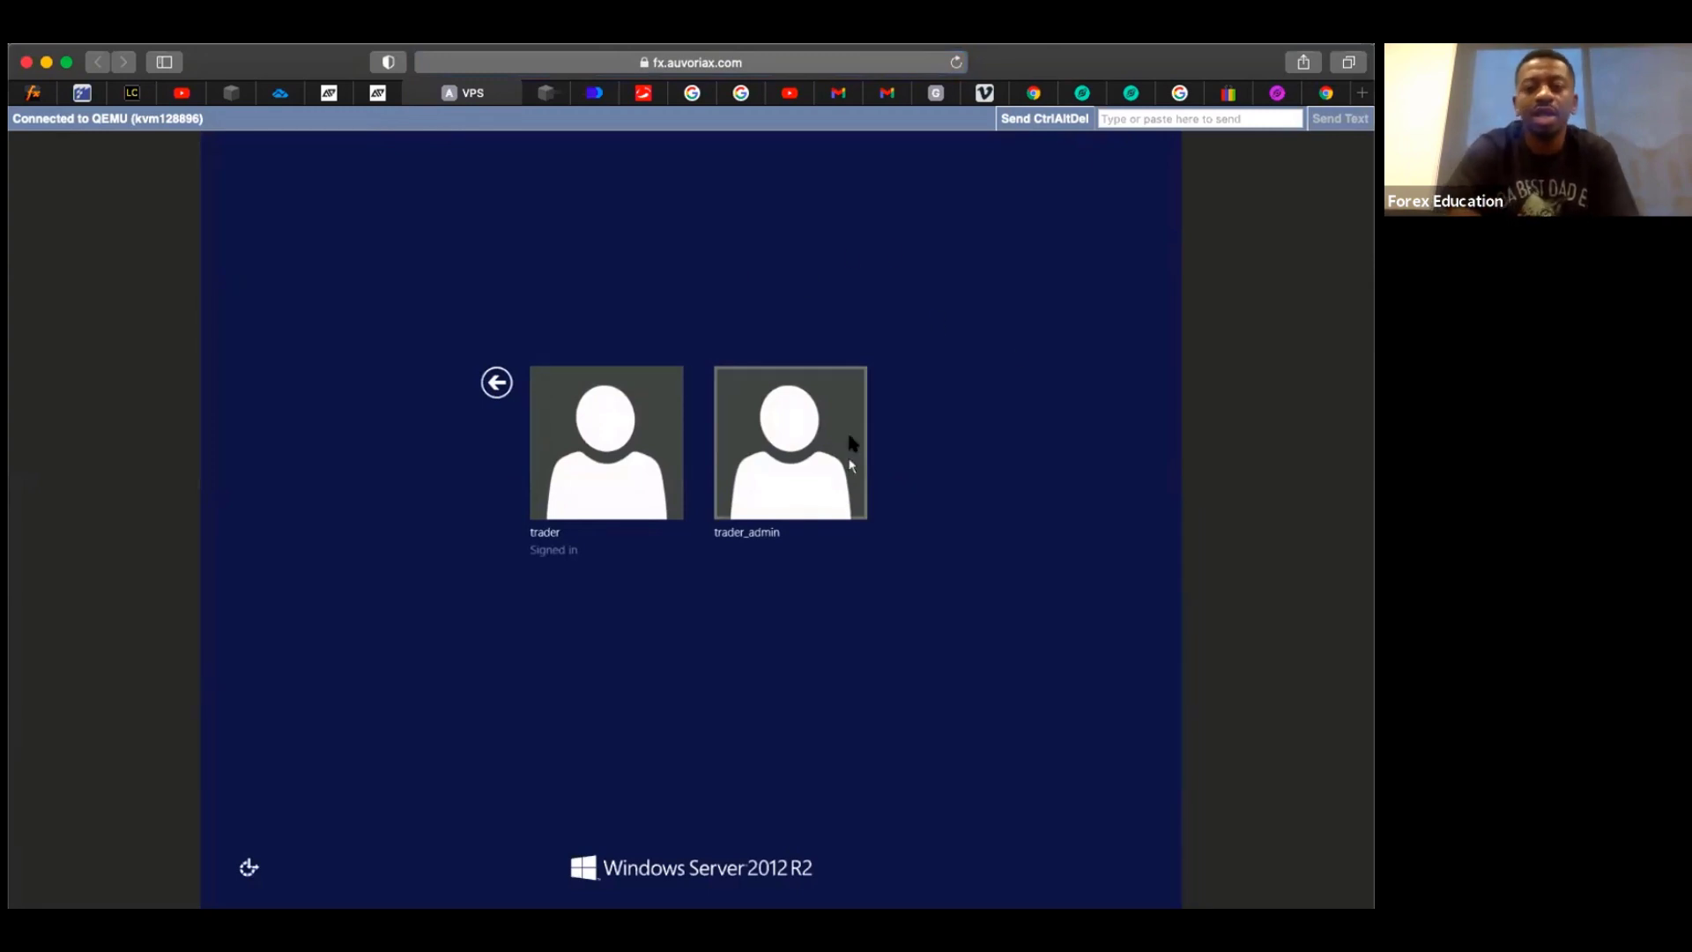
left_click(574, 485)
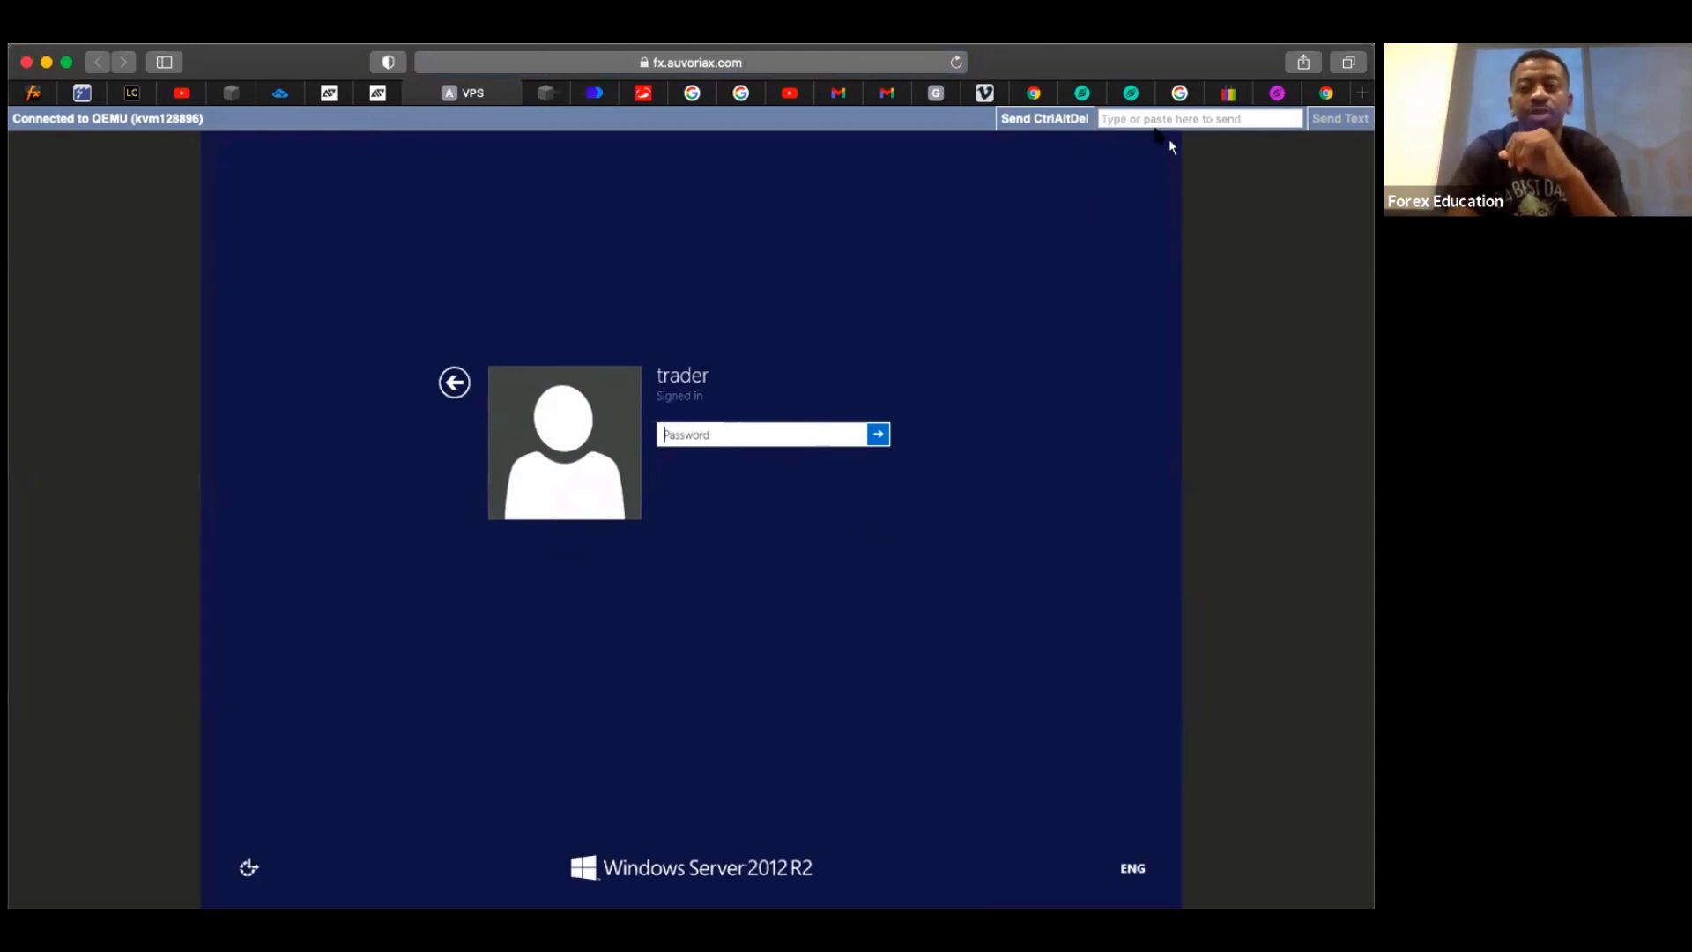
left_click(1153, 119)
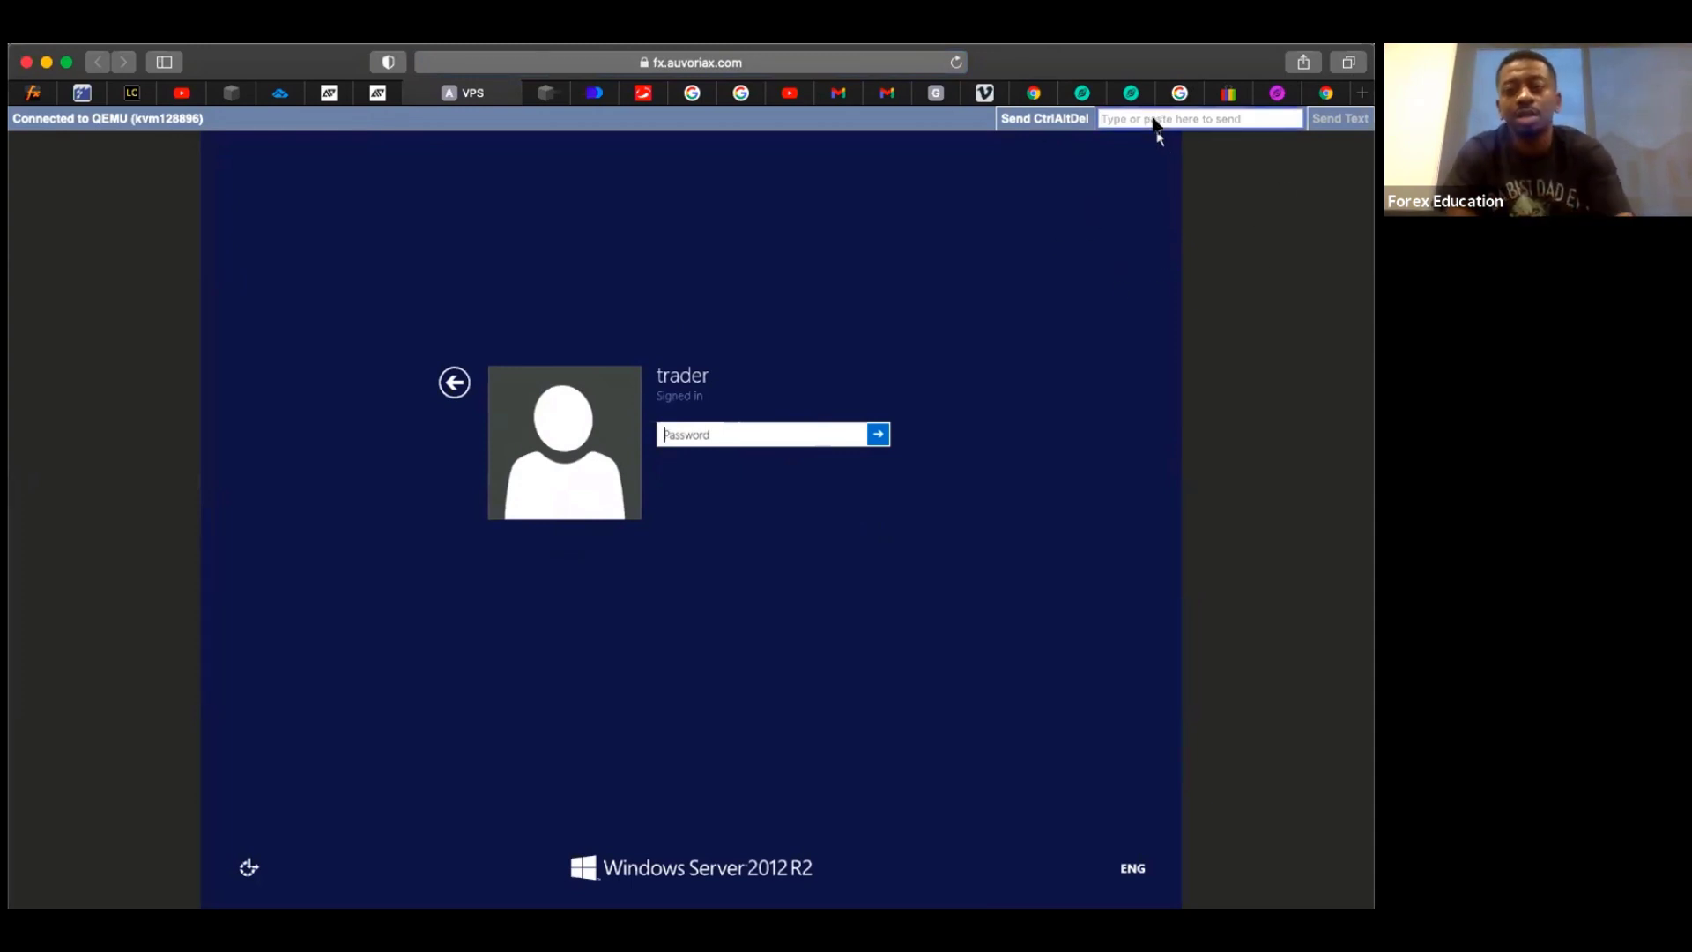
key("super+v")
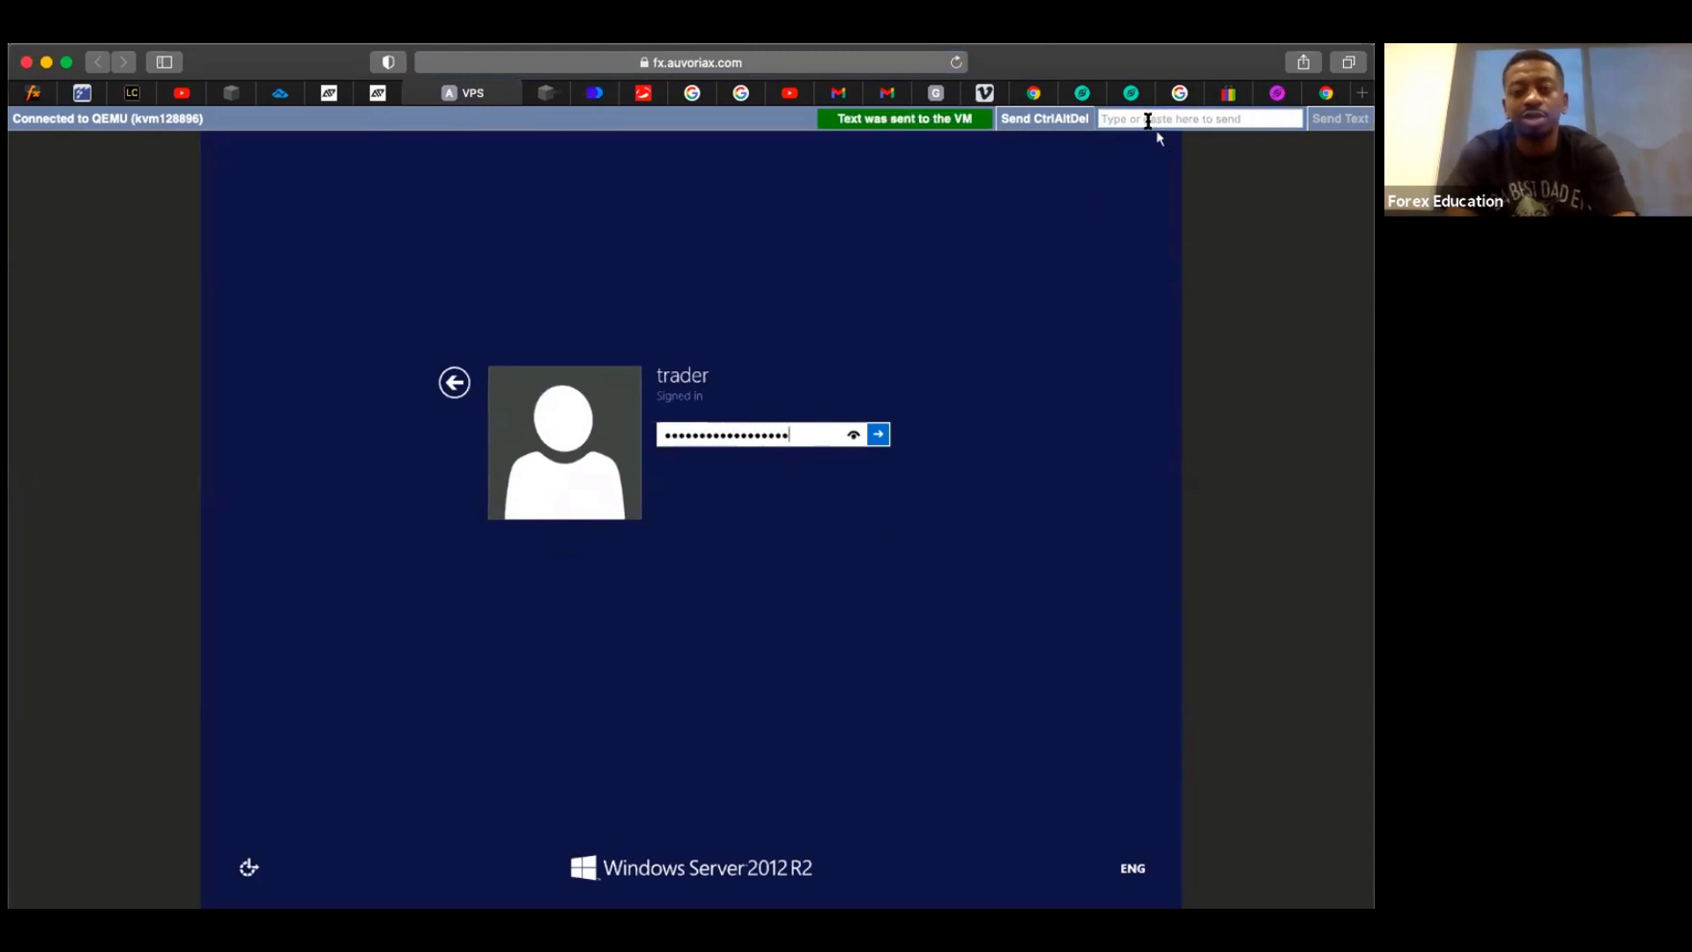
left_click(878, 436)
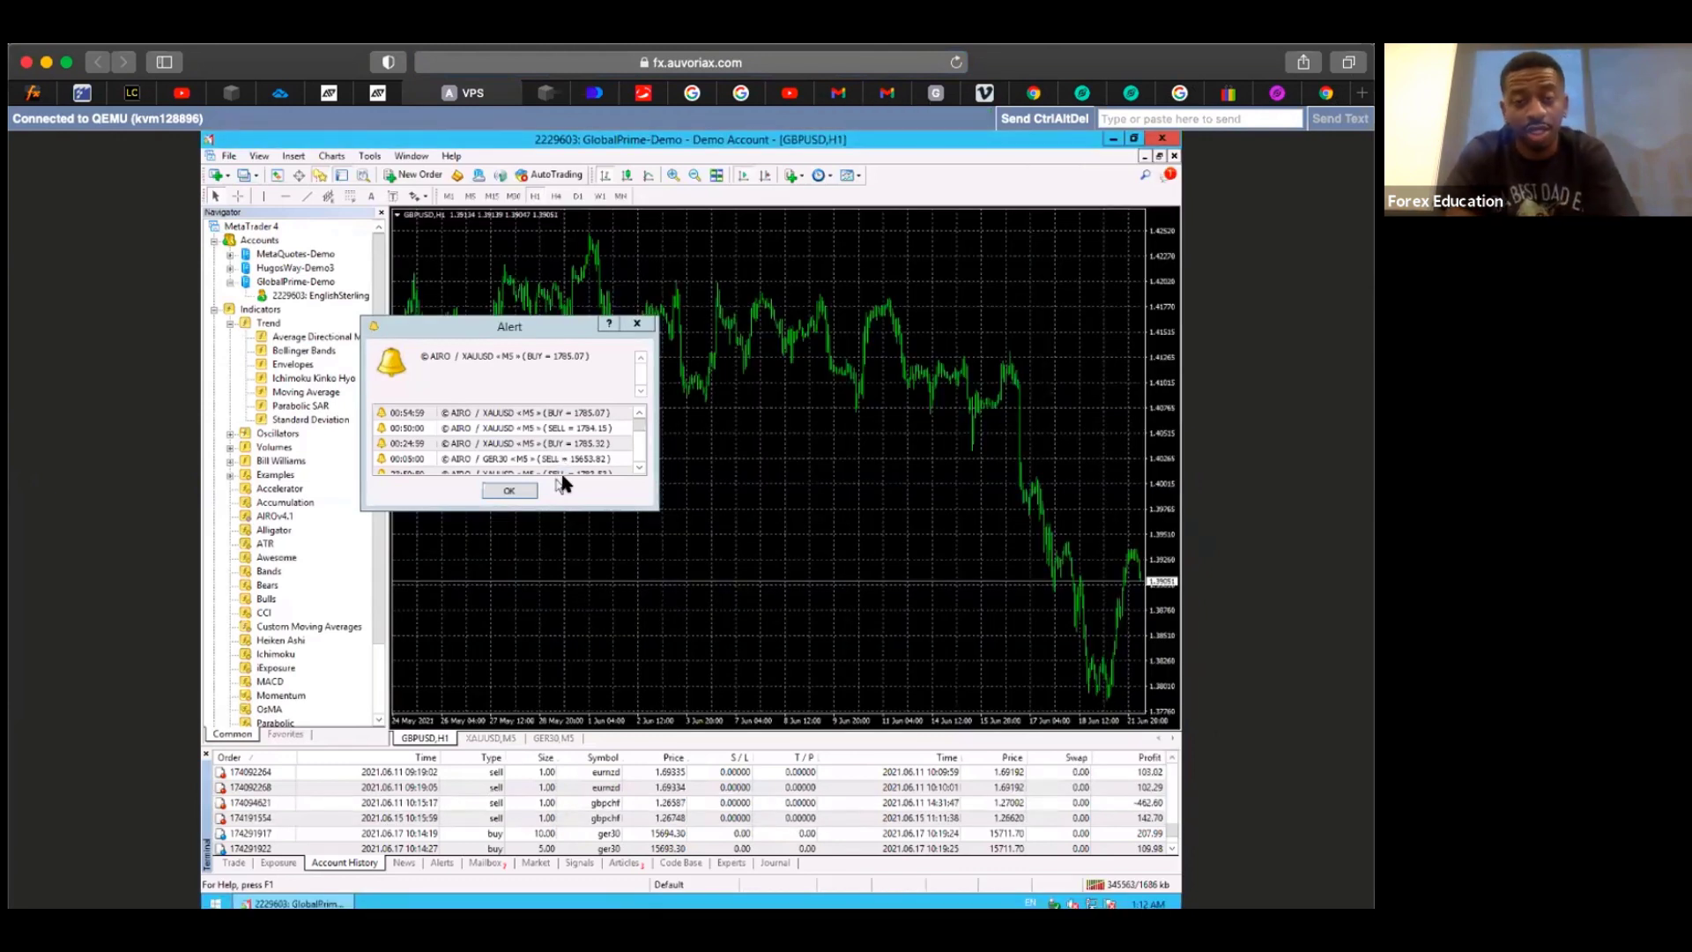
- Dismiss the AIRO alert, then collapse the Indicators group and show the account's current trades
left_click(512, 491)
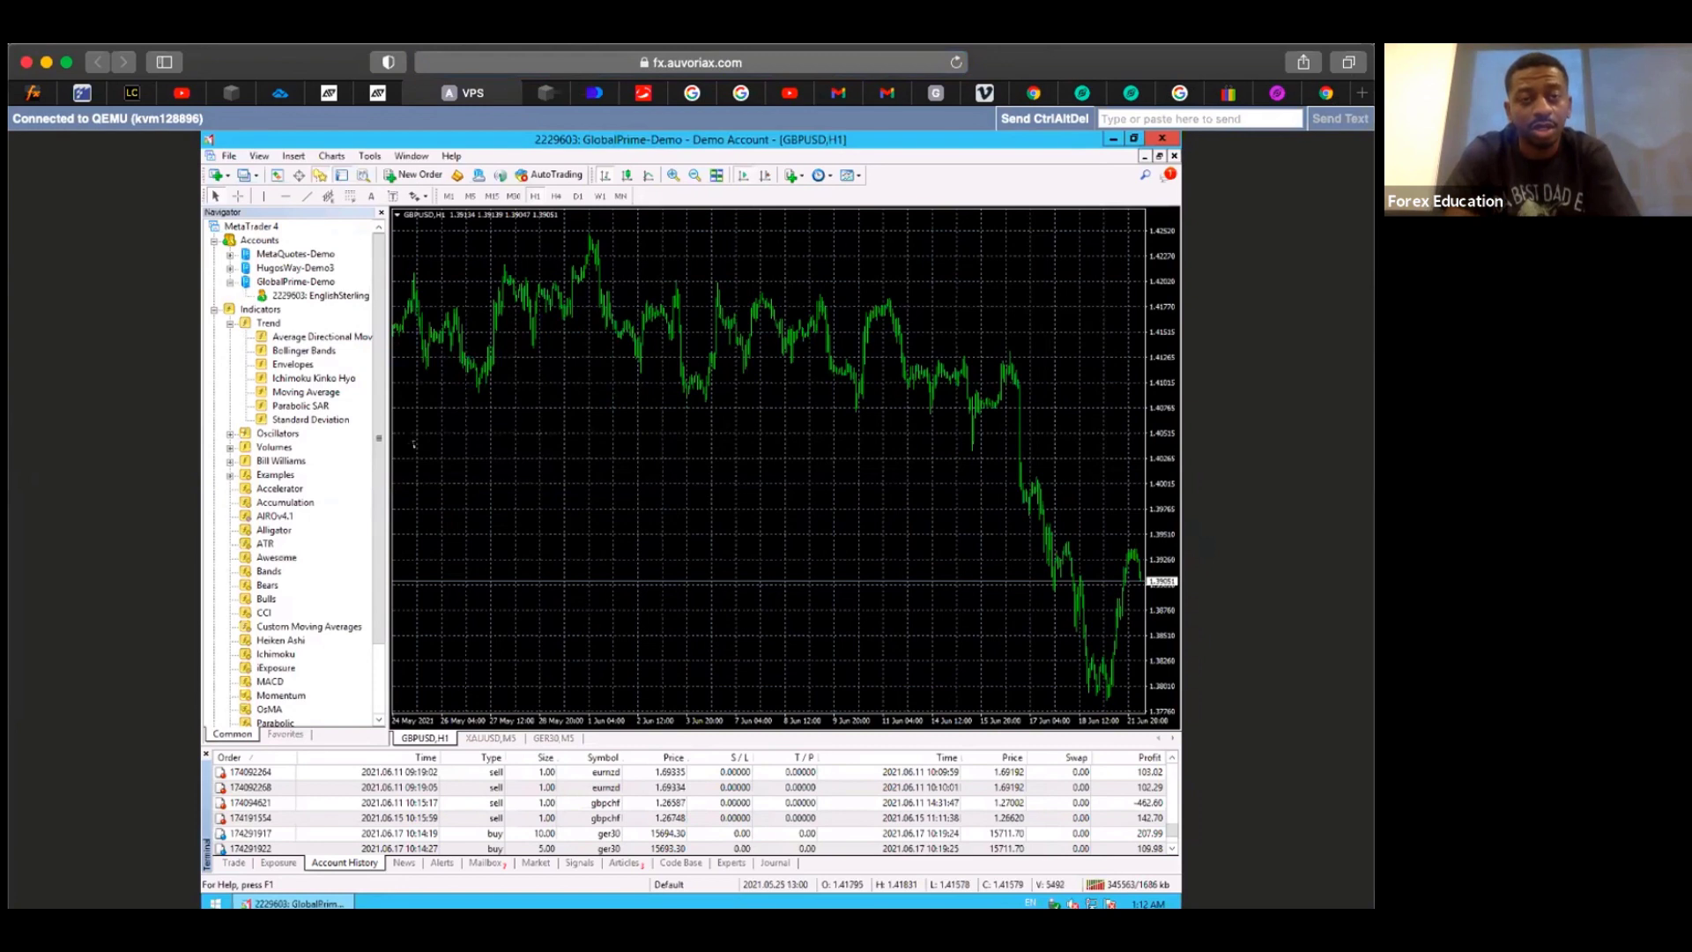
left_click(214, 309)
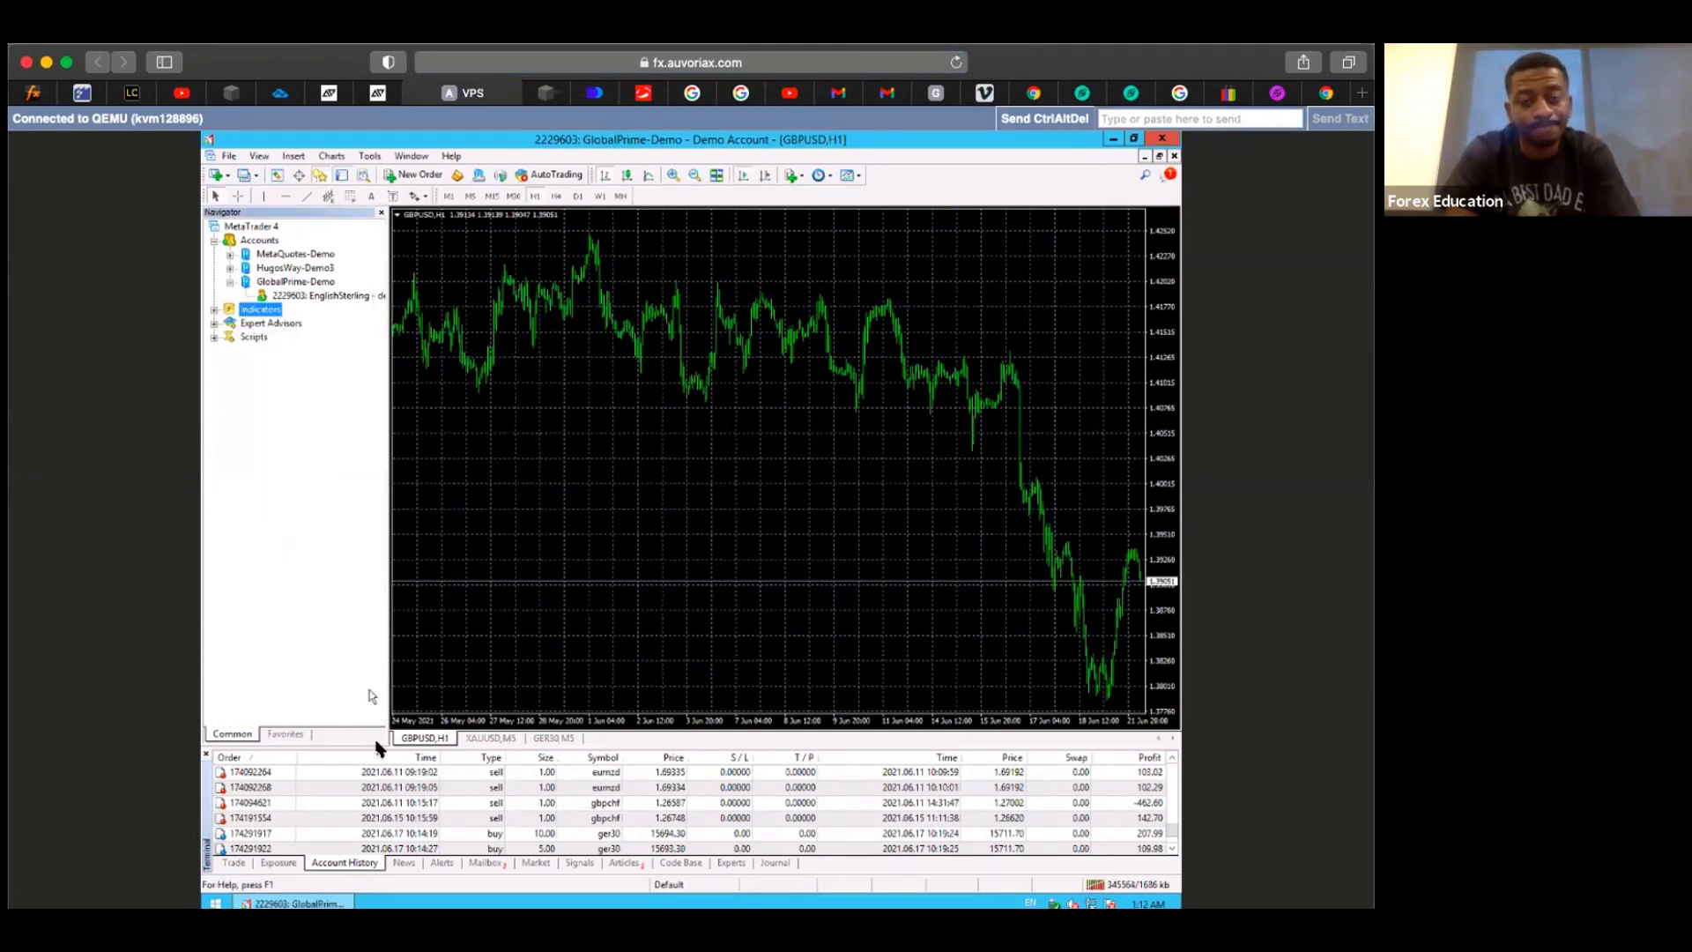
left_click(234, 863)
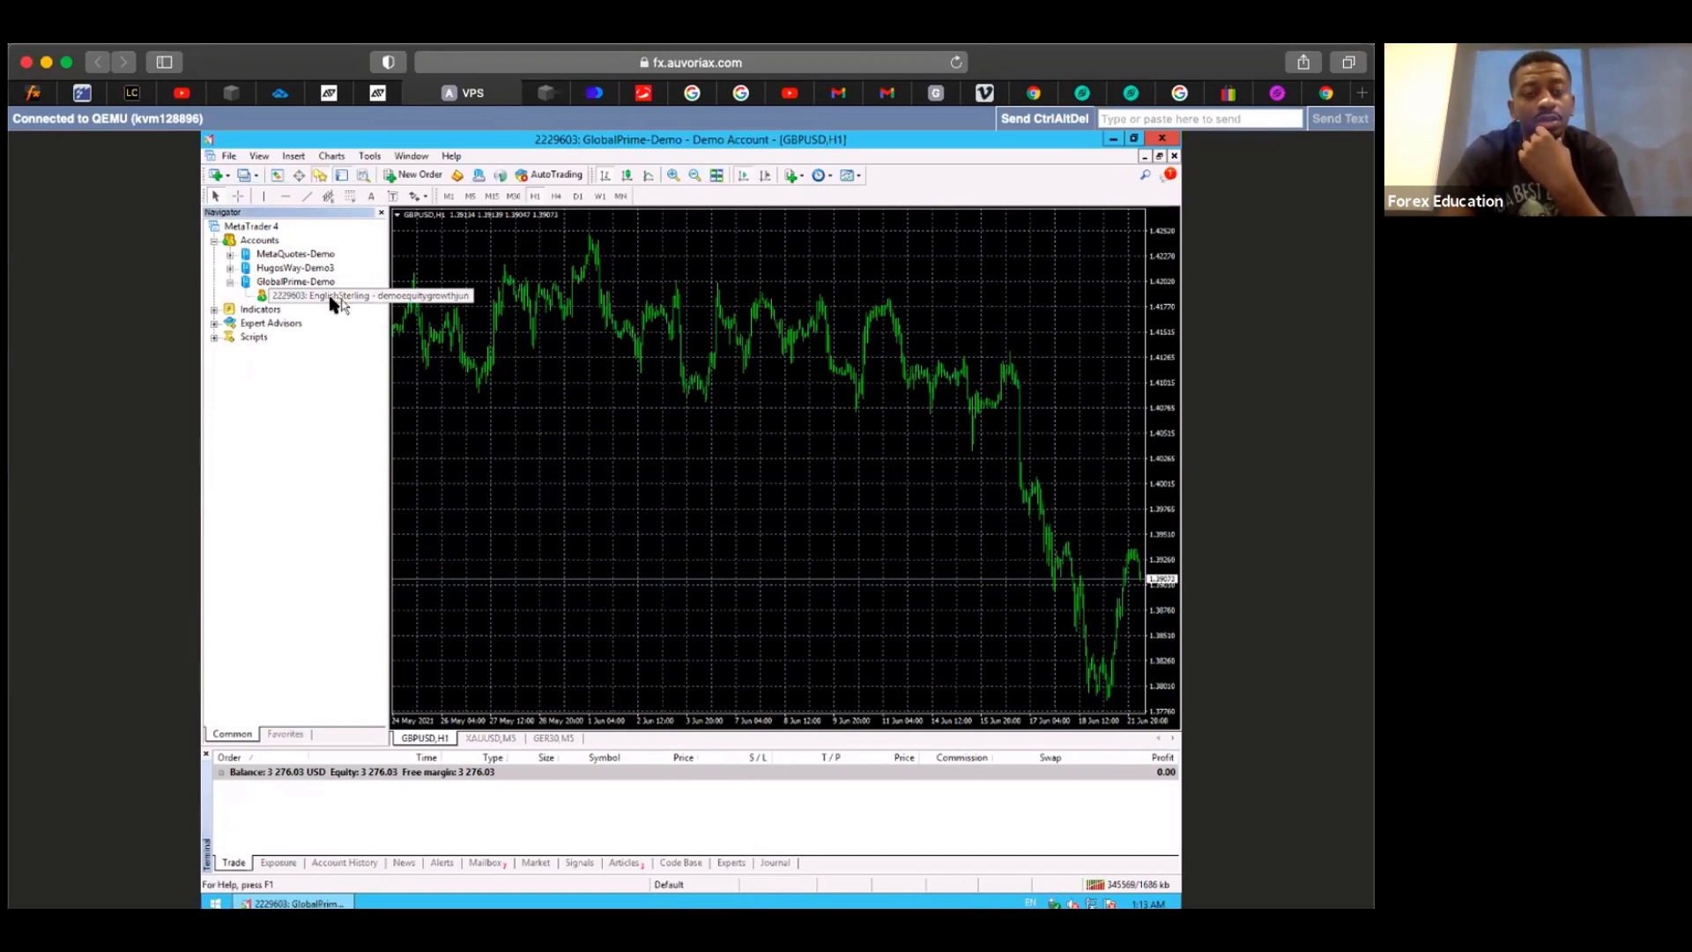
- Log in to the saved trade account under HugosWay-Demo3 and collapse that server's group
left_click(256, 296)
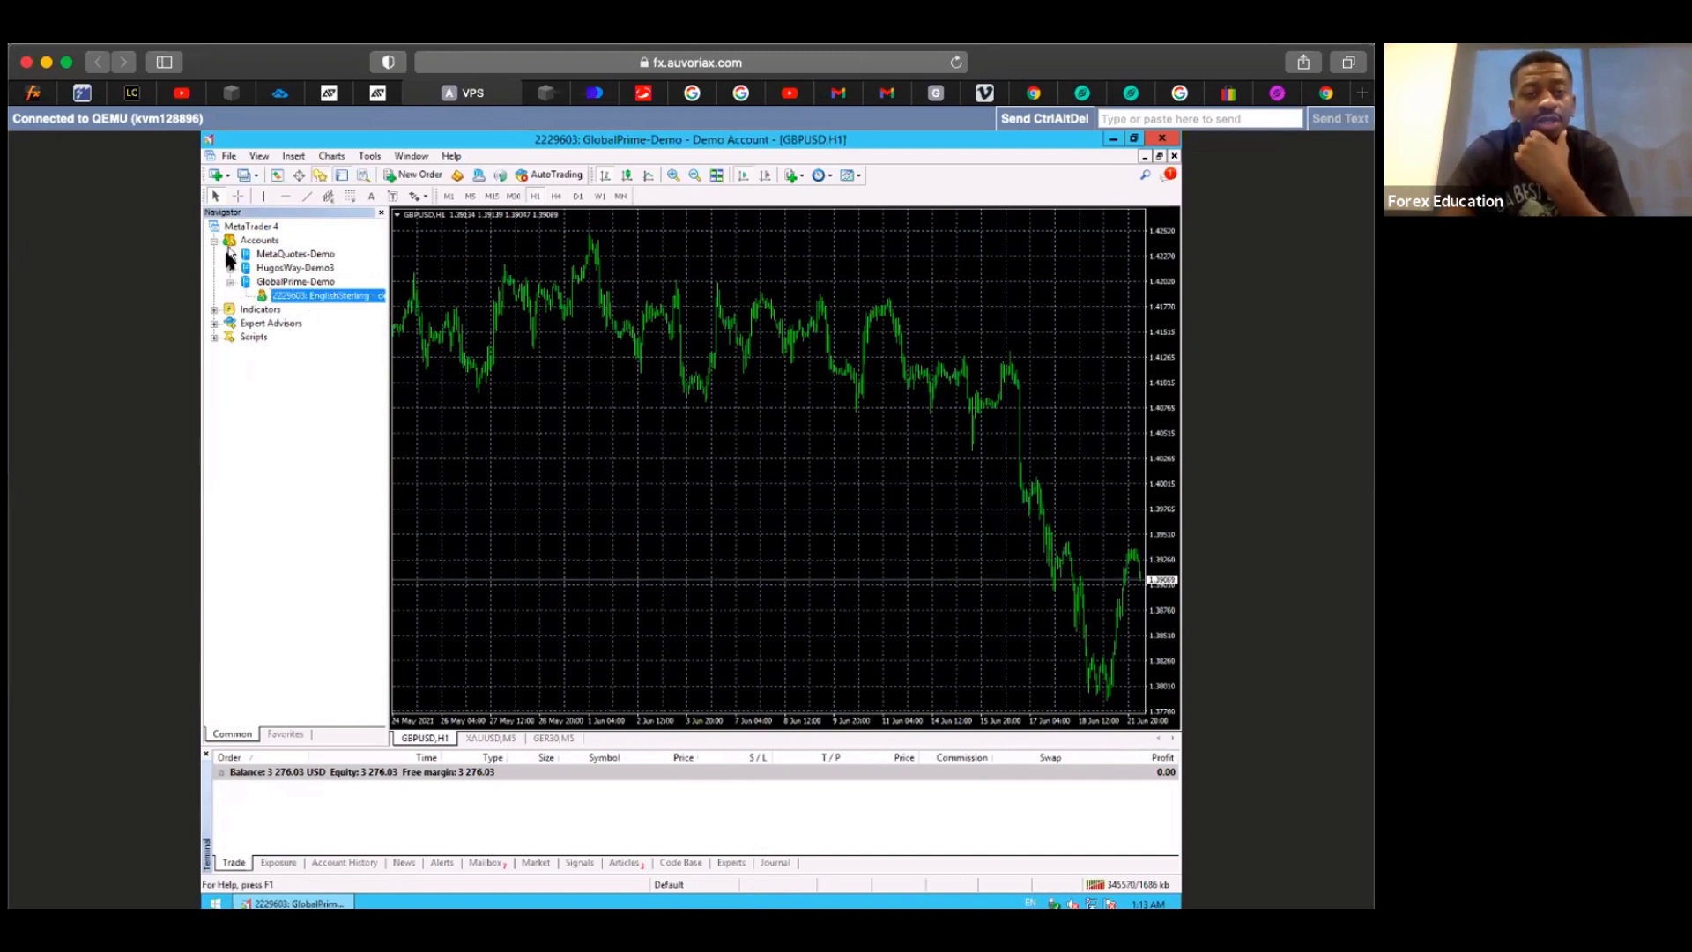
left_click(230, 268)
double_click(294, 282)
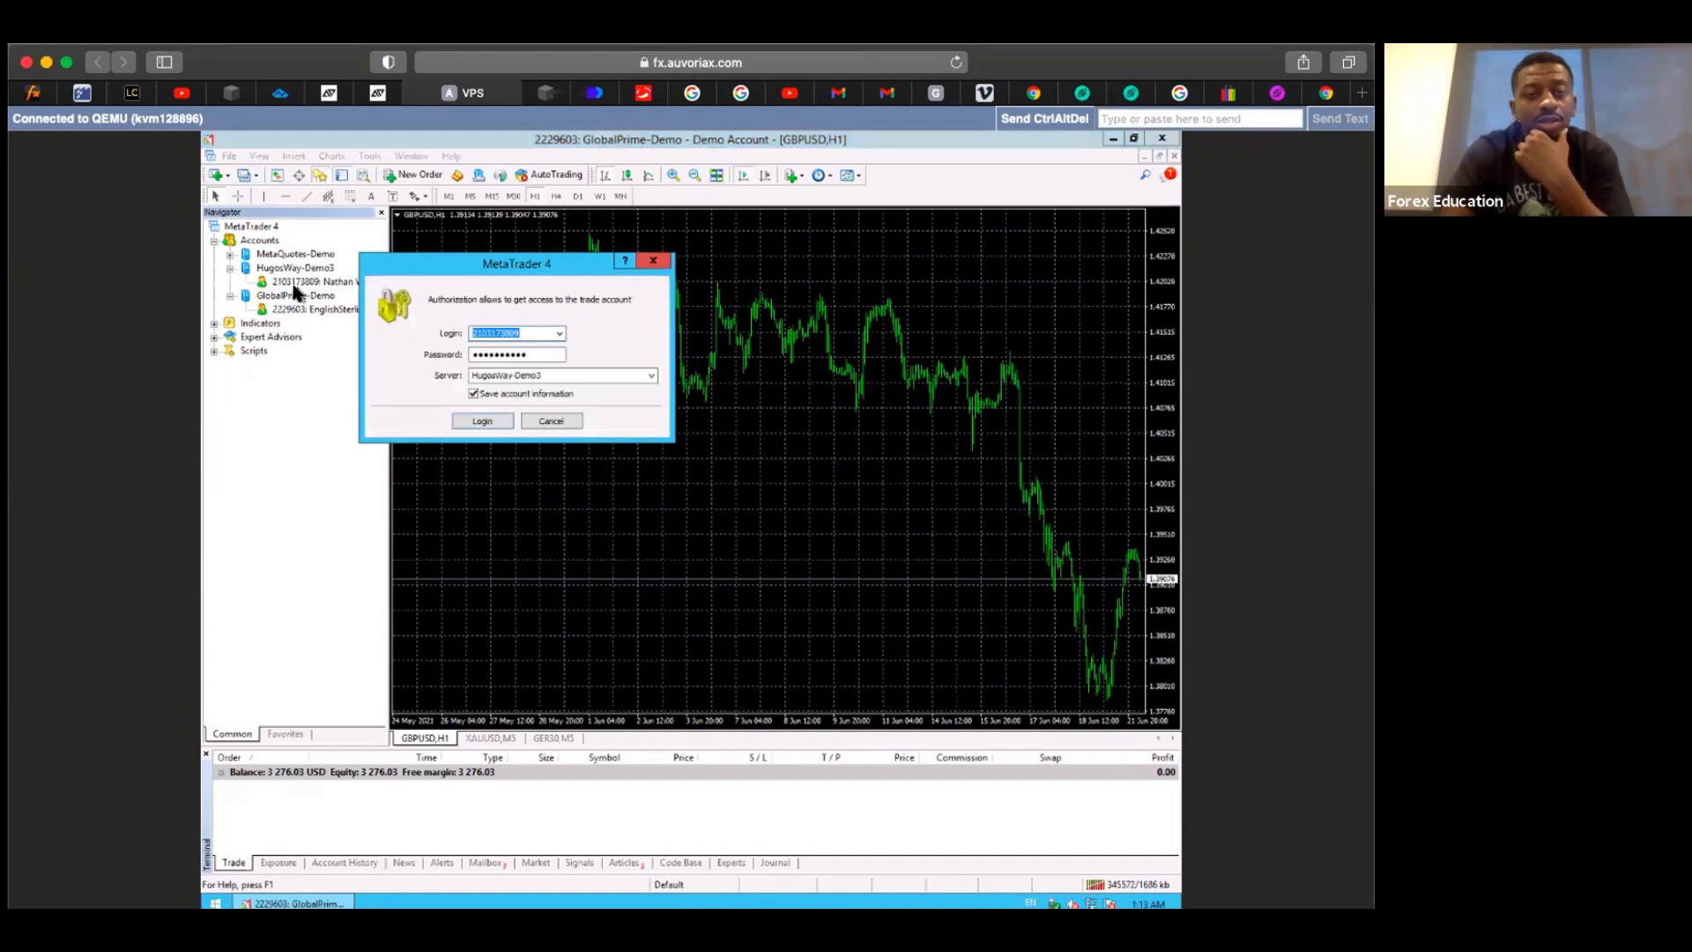
left_click(482, 421)
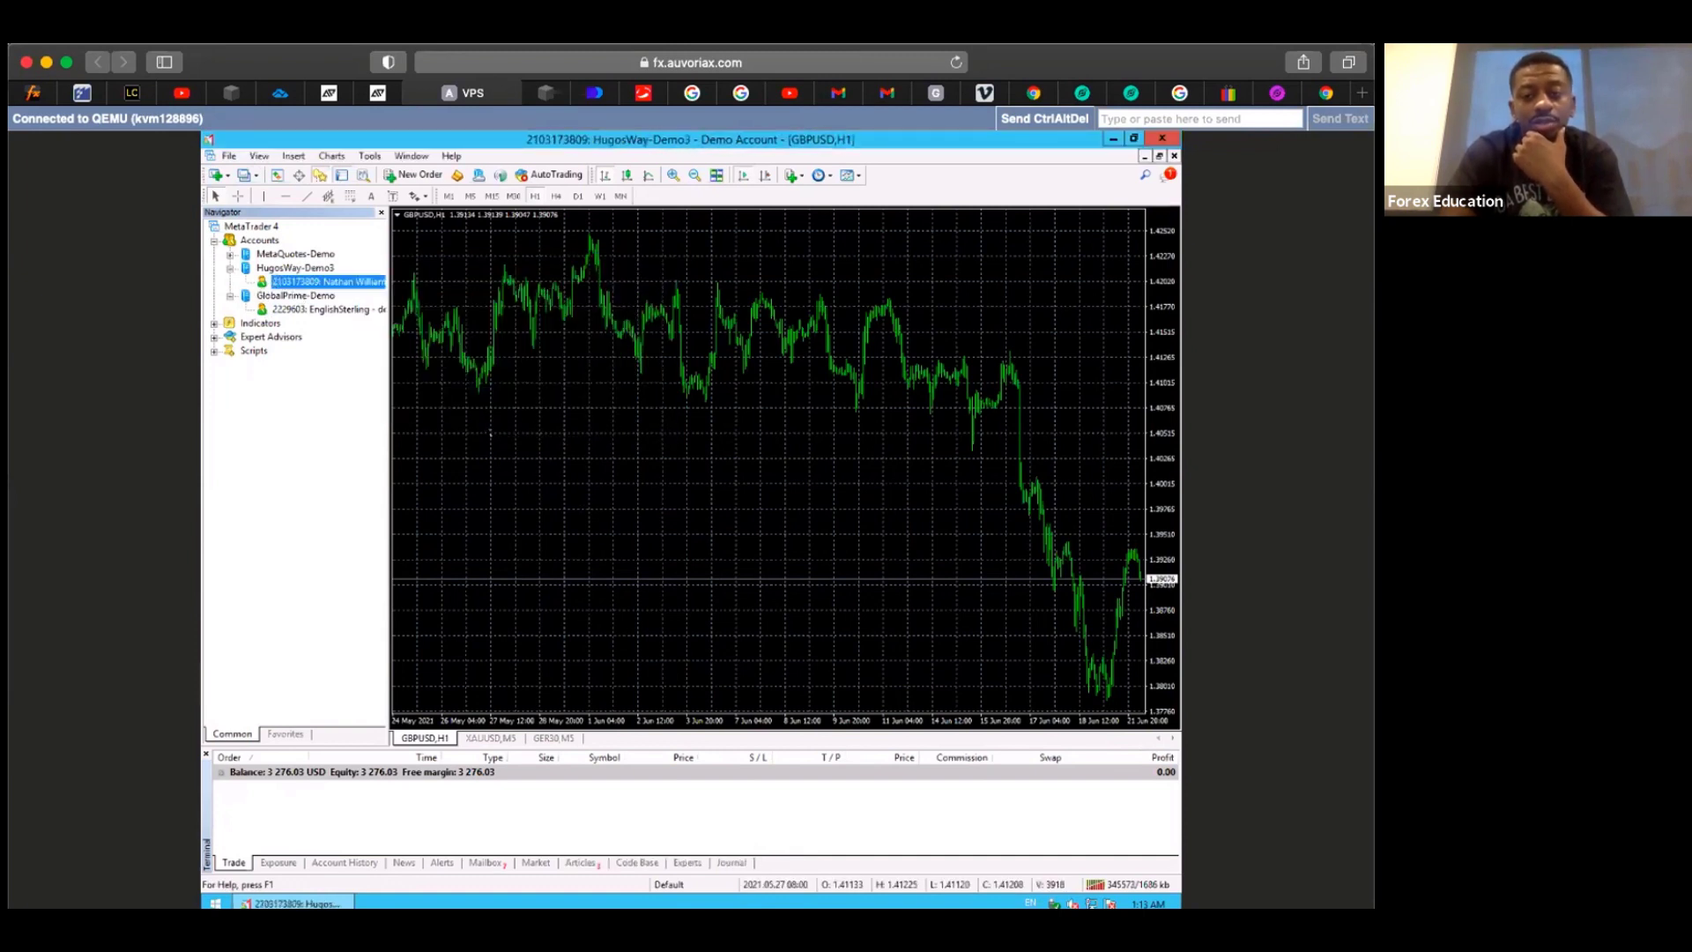
left_click(230, 268)
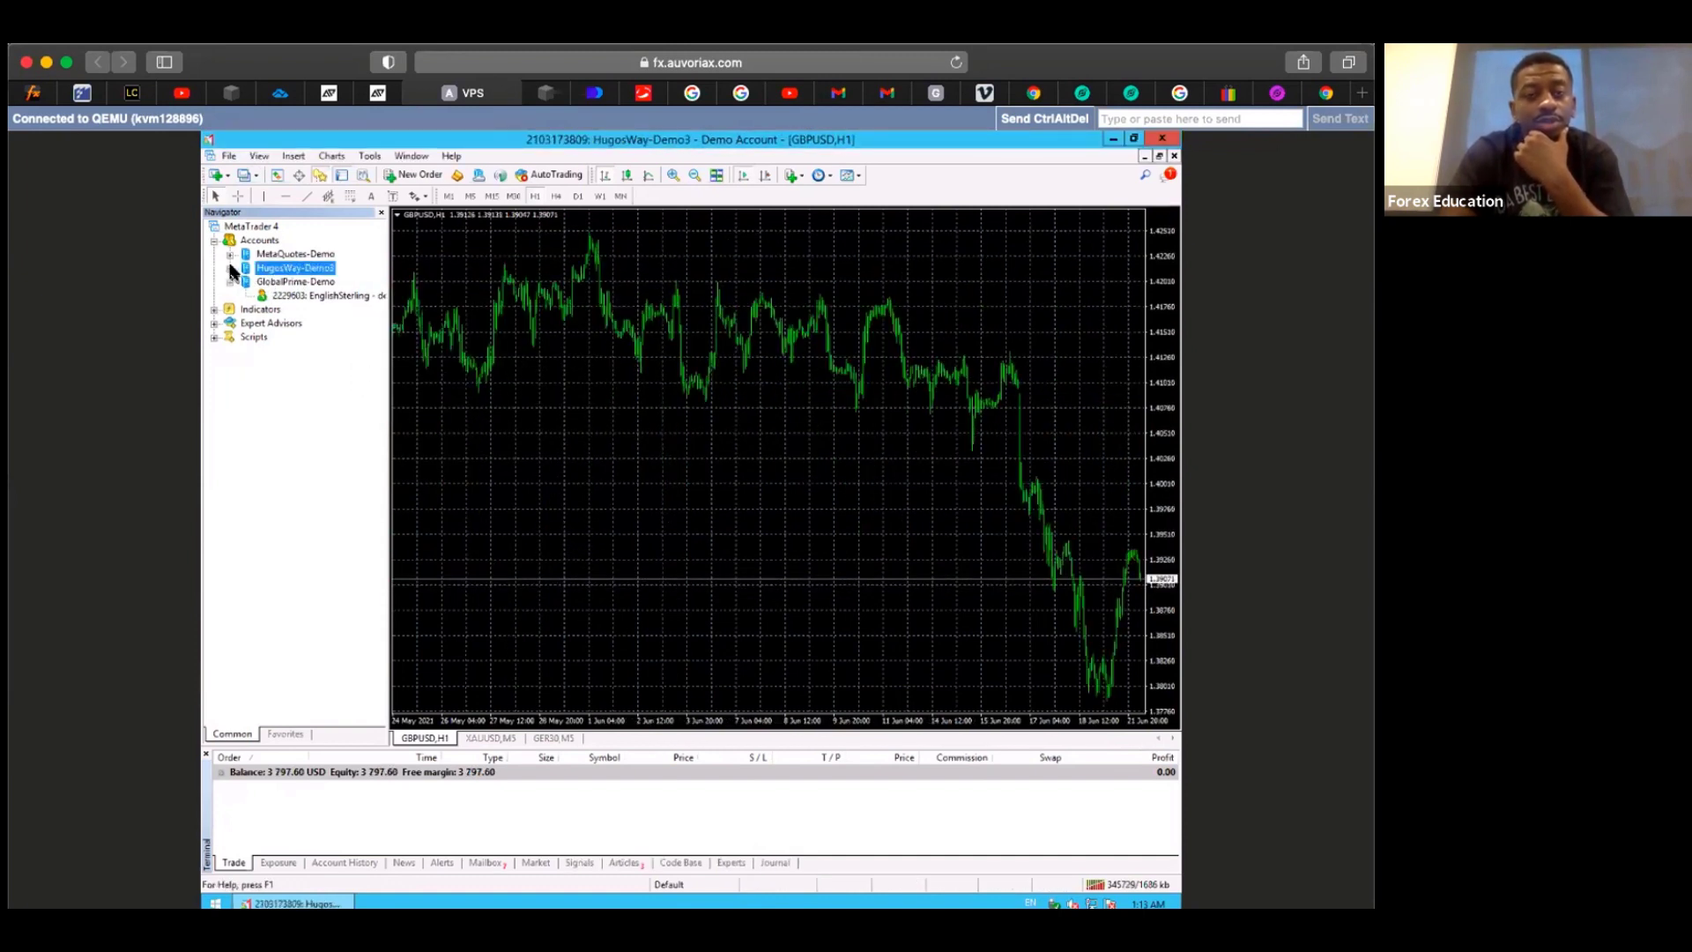
- Delete the saved trade account under GlobalPrime-Demo and confirm the deletion
left_click(297, 282)
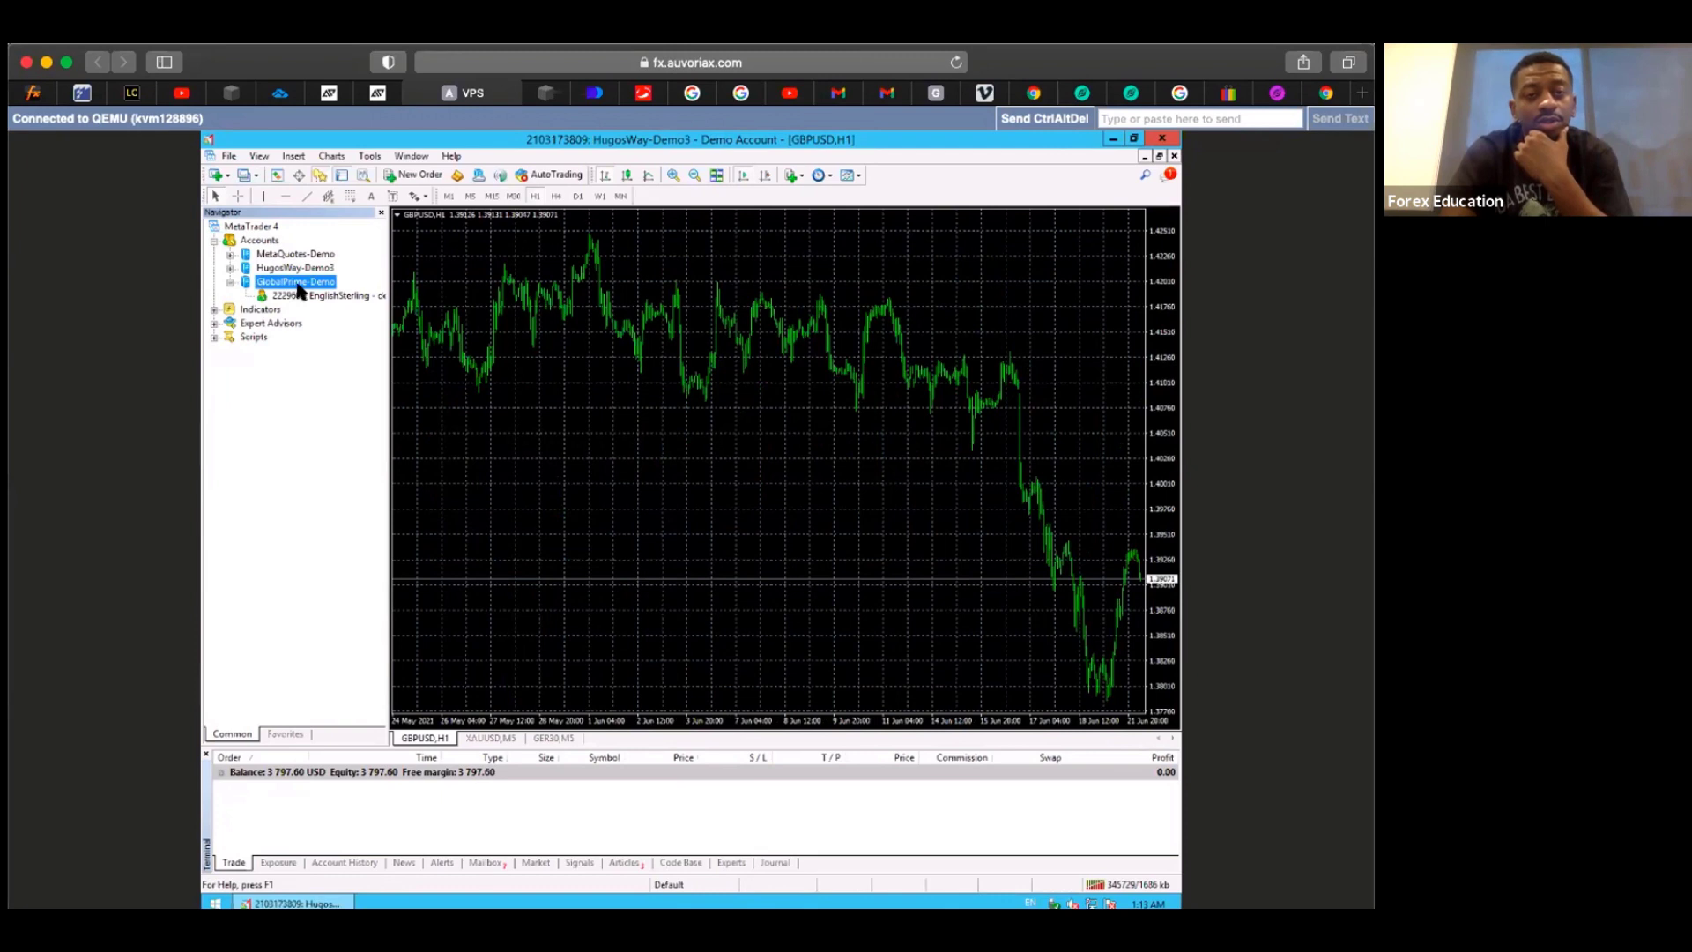
right_click(299, 291)
left_click(333, 395)
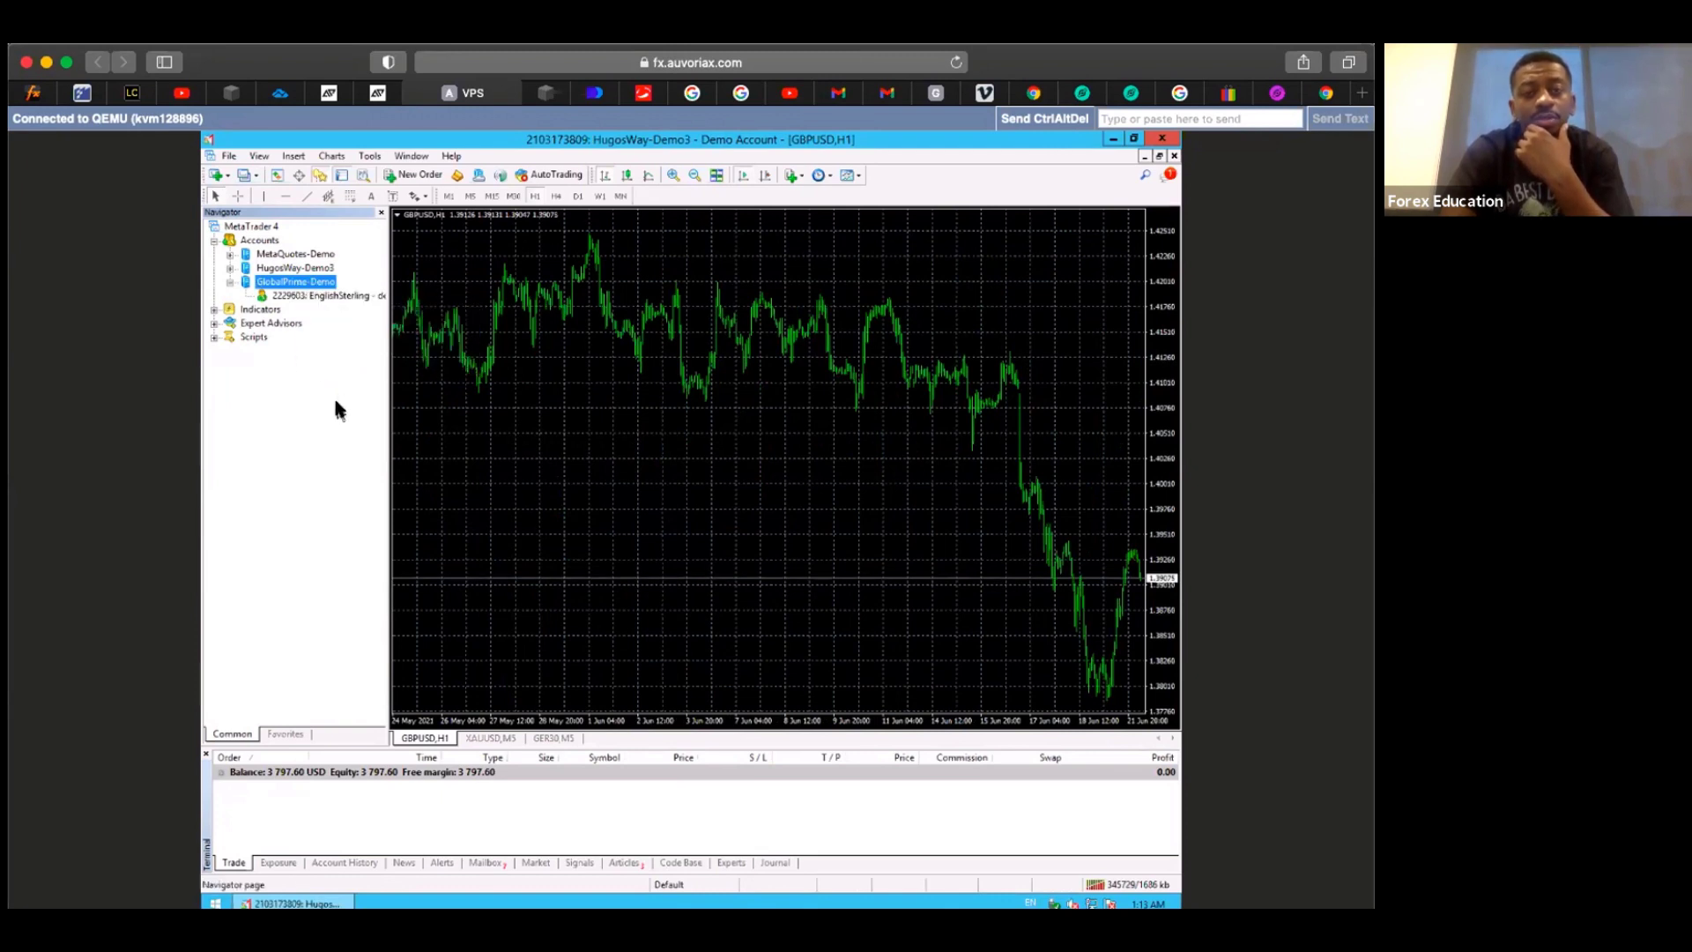
left_click(324, 296)
right_click(324, 298)
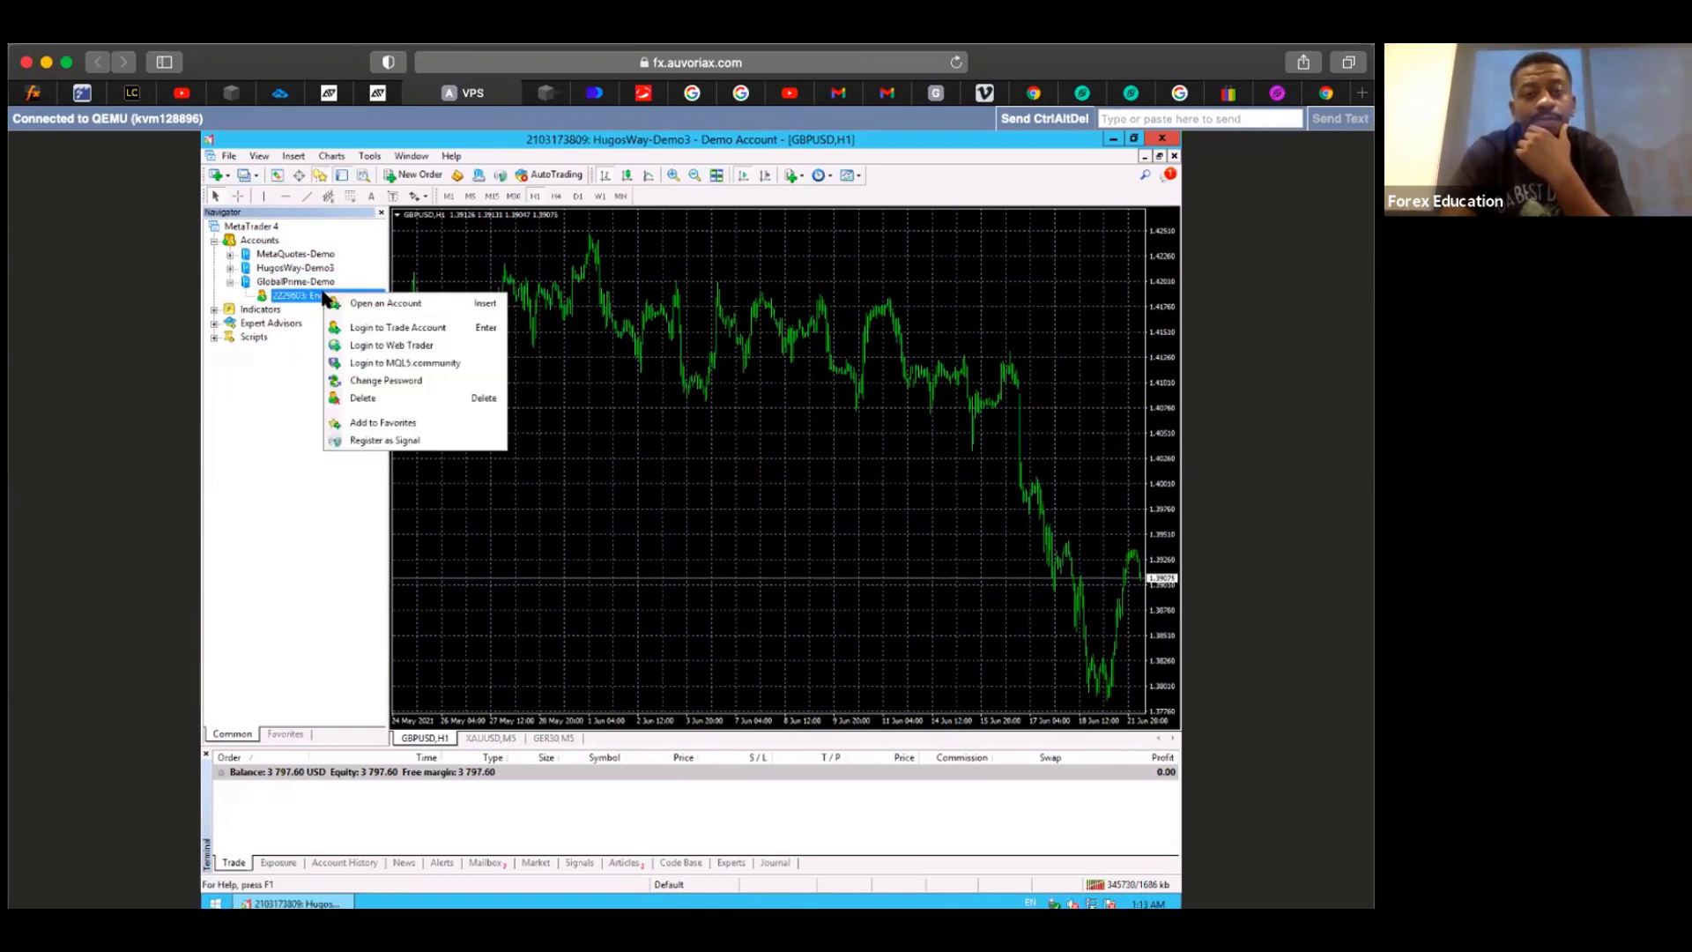
left_click(377, 401)
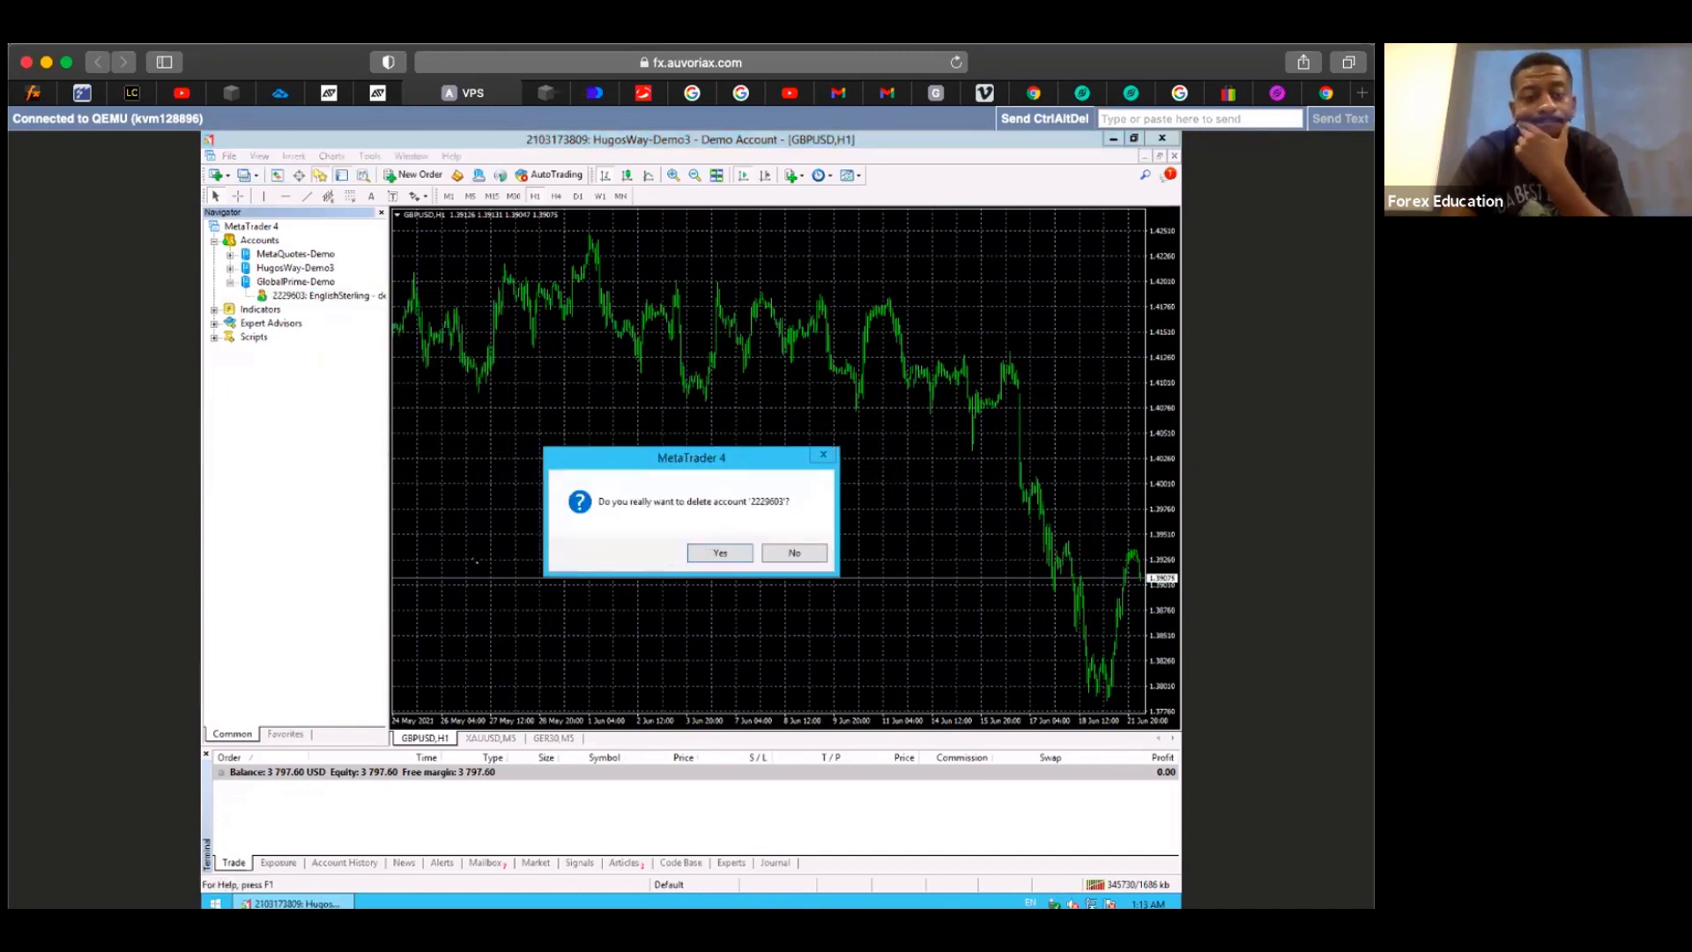
left_click(708, 554)
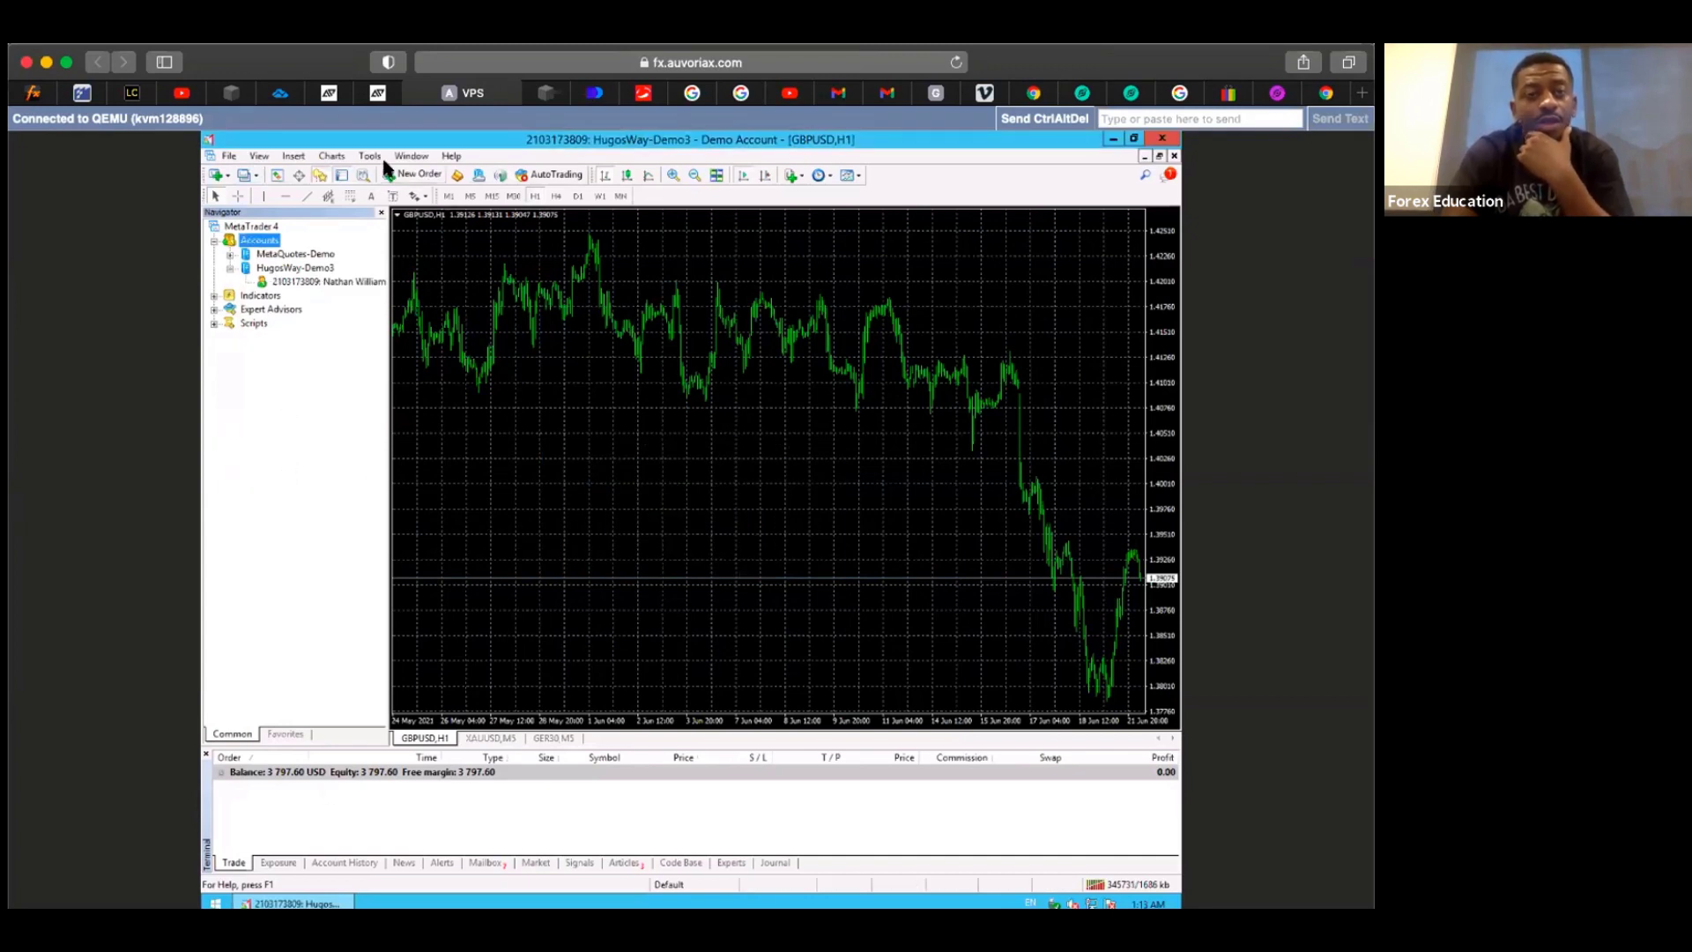
- Hide the trade terminal below the chart and minimize MetaTrader 4 to show the VPS desktop
left_click(342, 177)
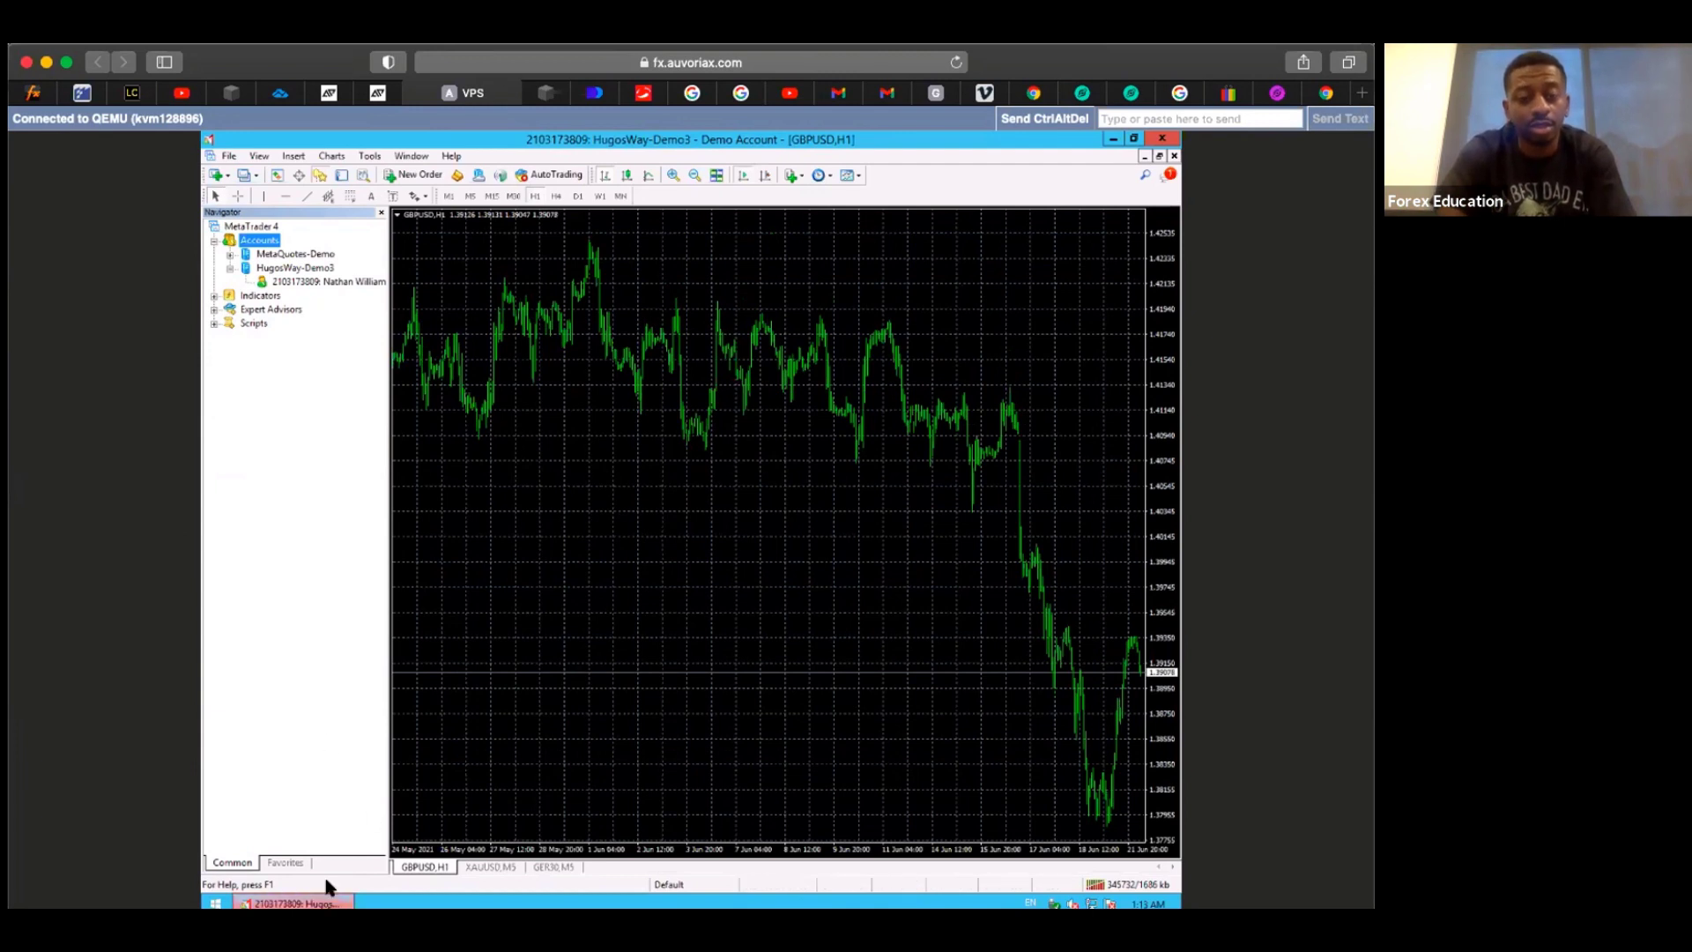
mouse_move(316, 905)
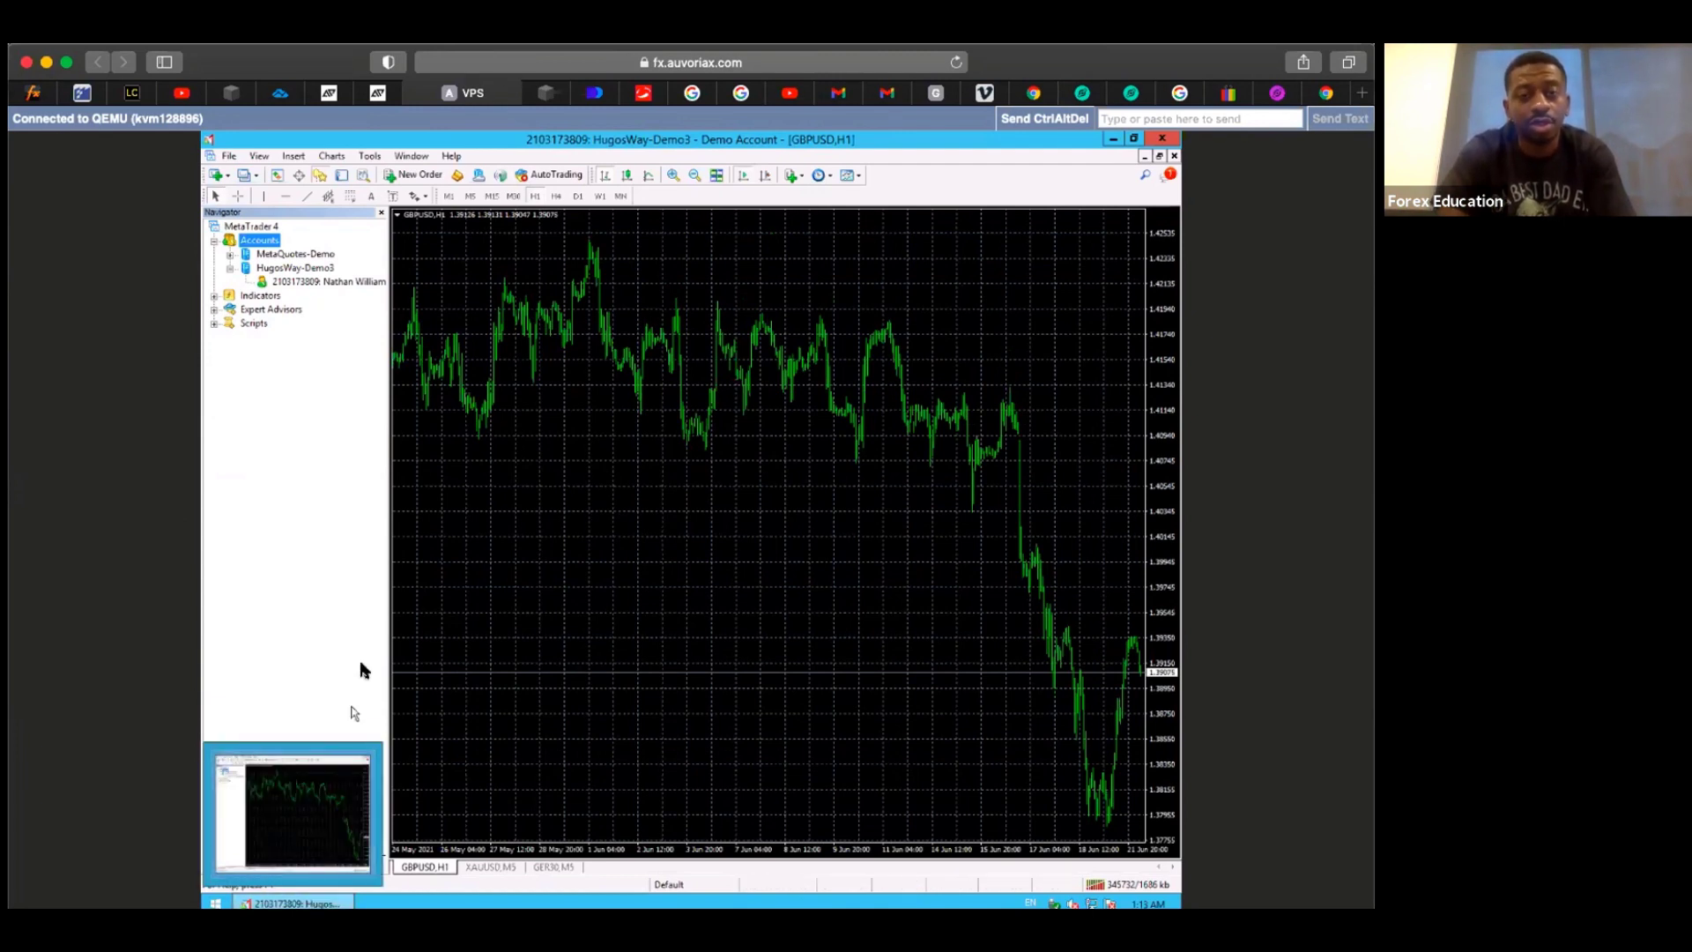
left_click(1113, 138)
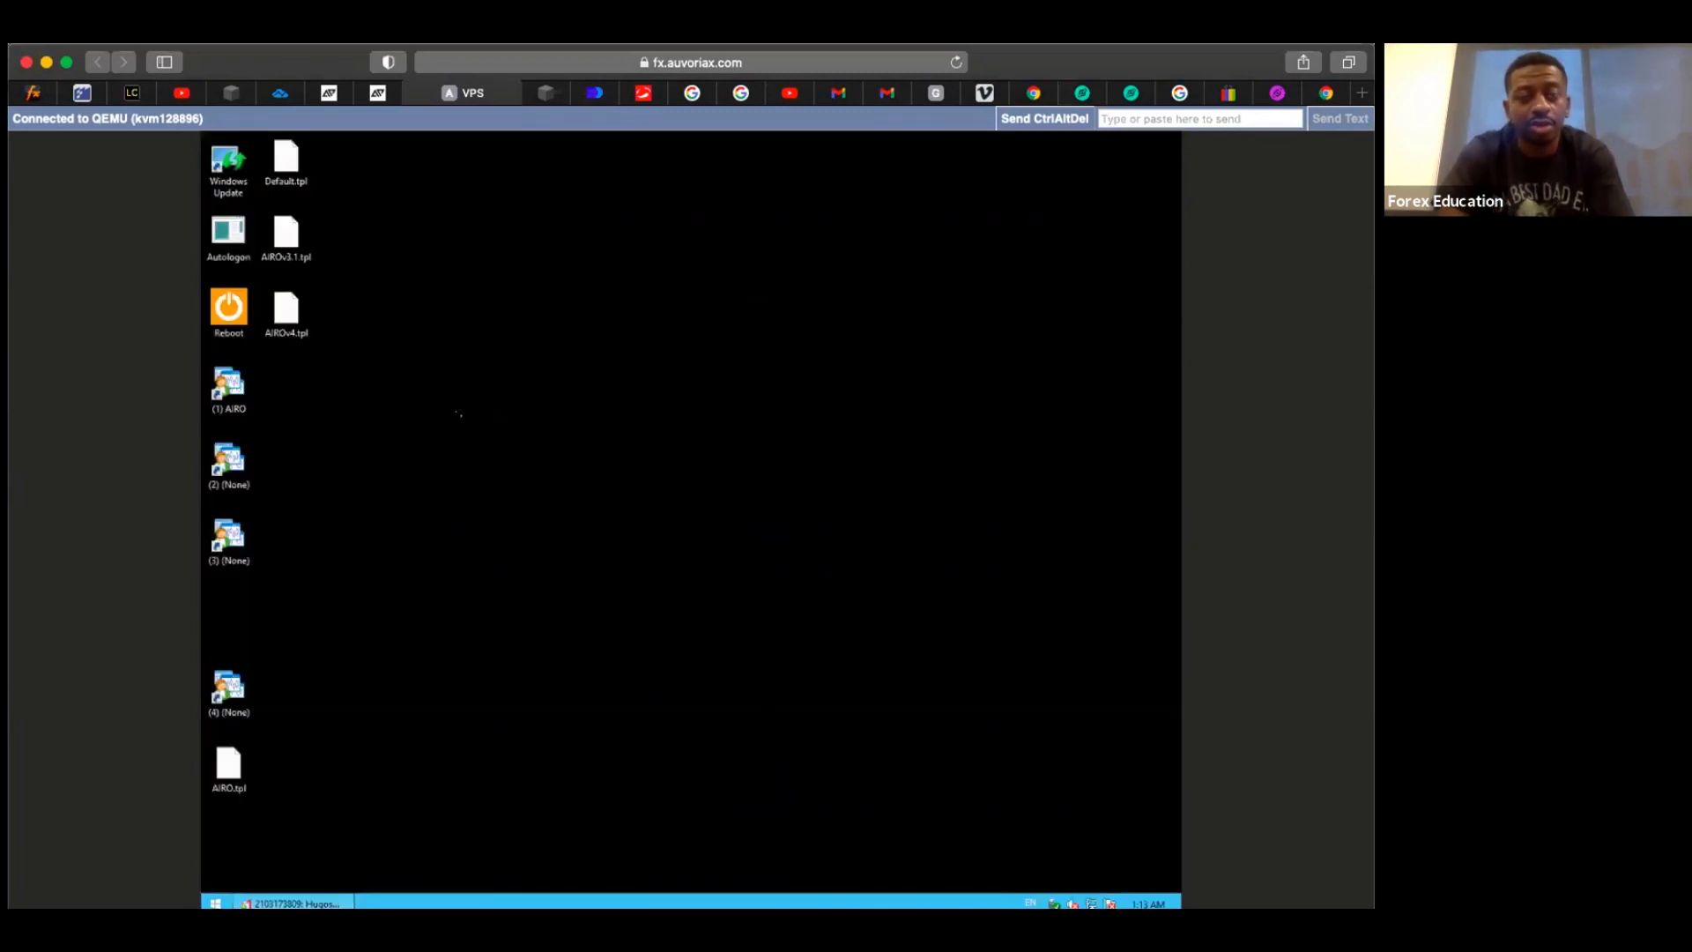
- Select the (1) AIRO shortcut, restore the running MetaTrader 4 window and minimize it again
left_click(228, 385)
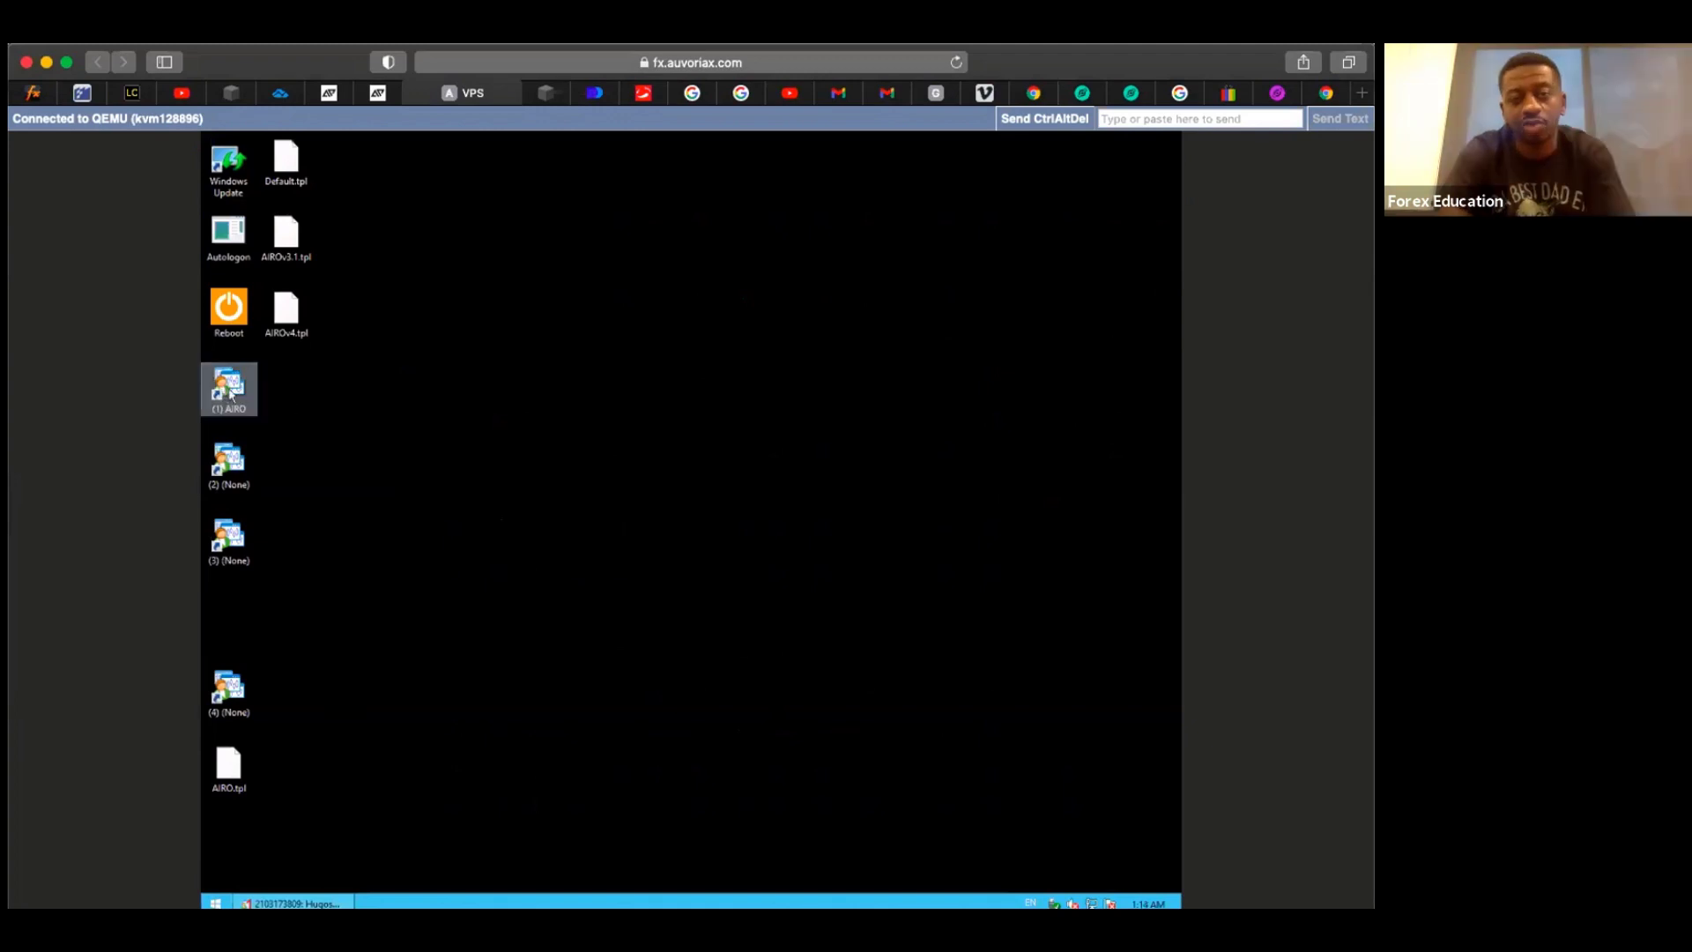
mouse_move(295, 903)
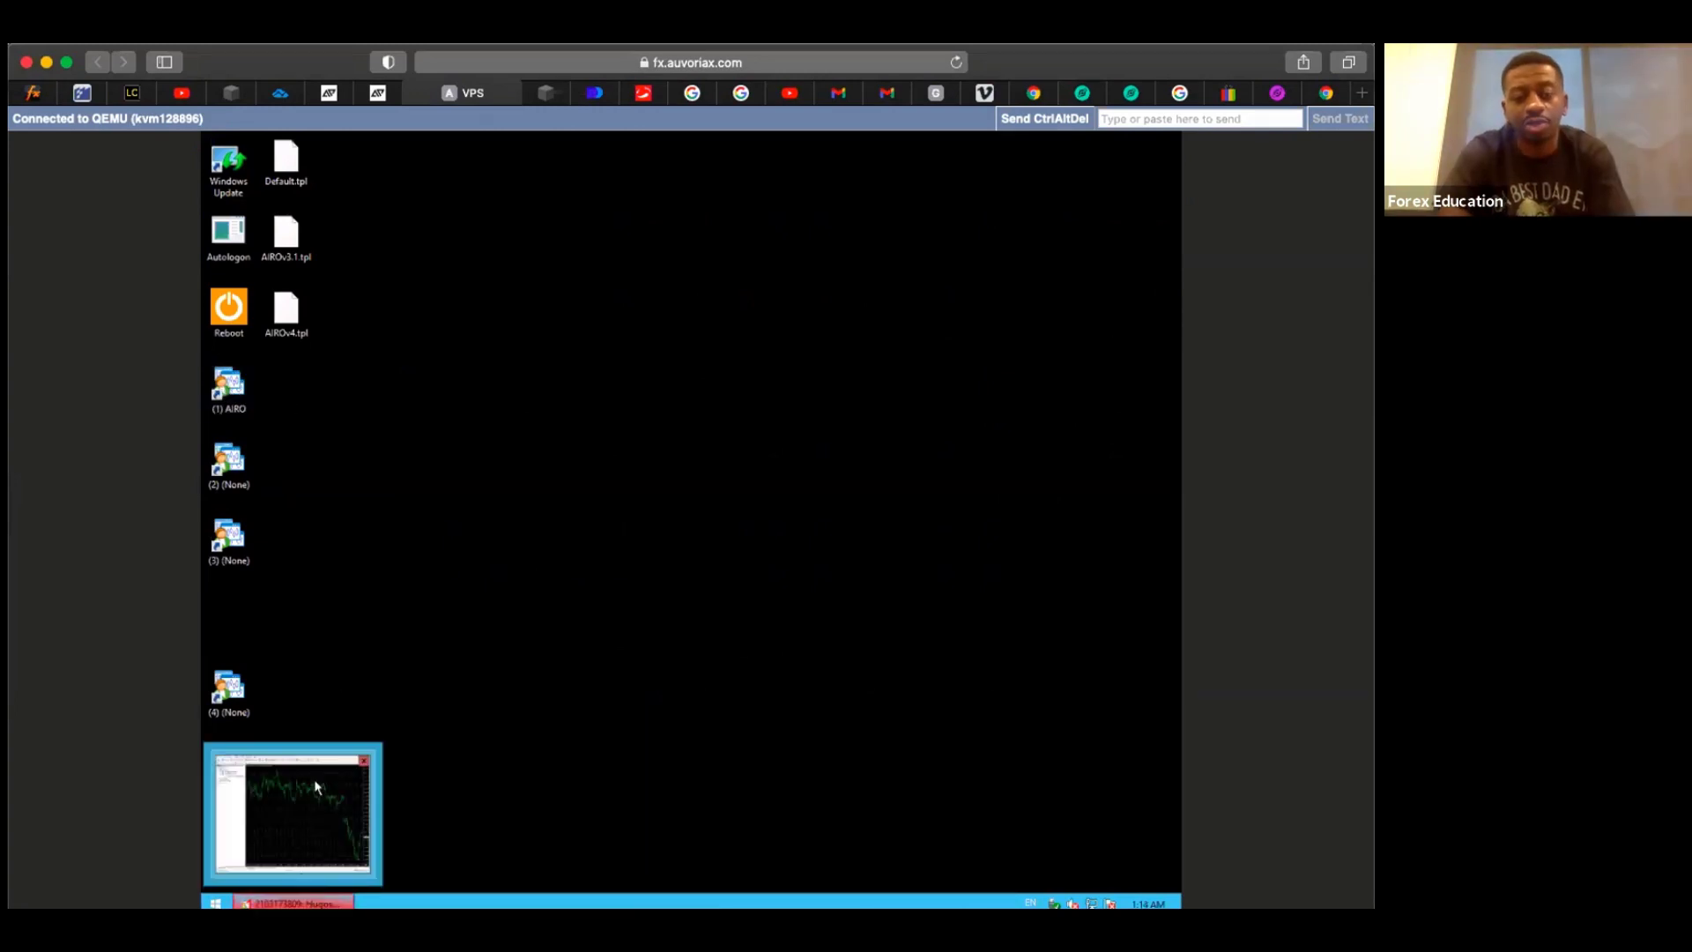
left_click(307, 855)
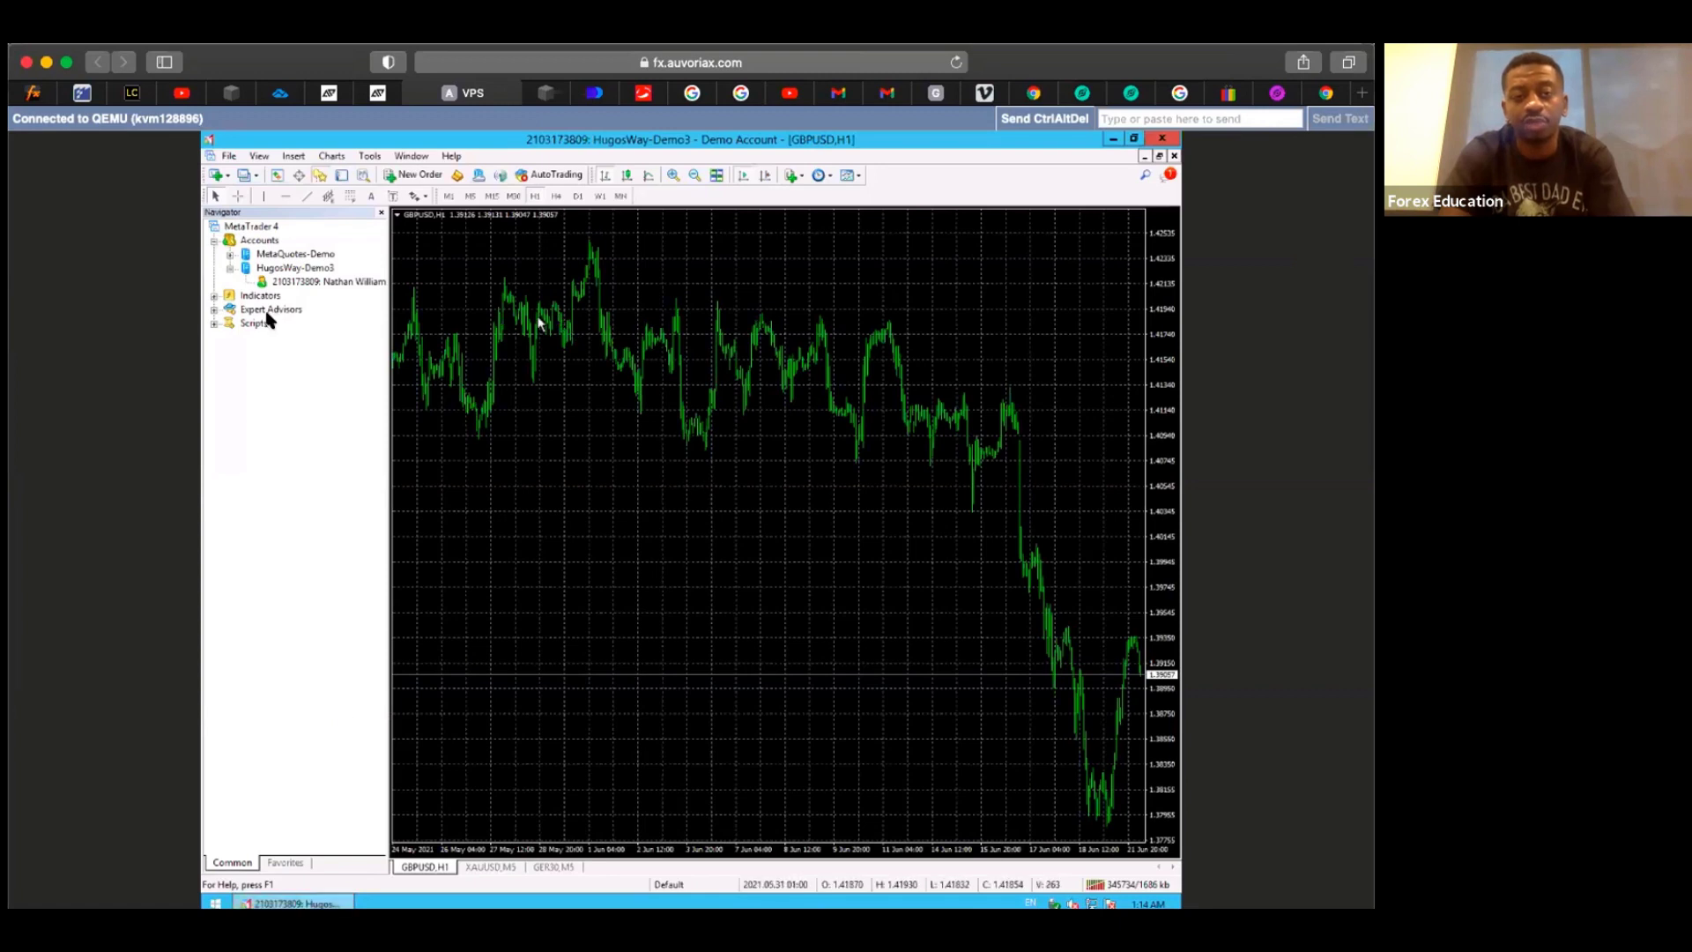
left_click(1111, 143)
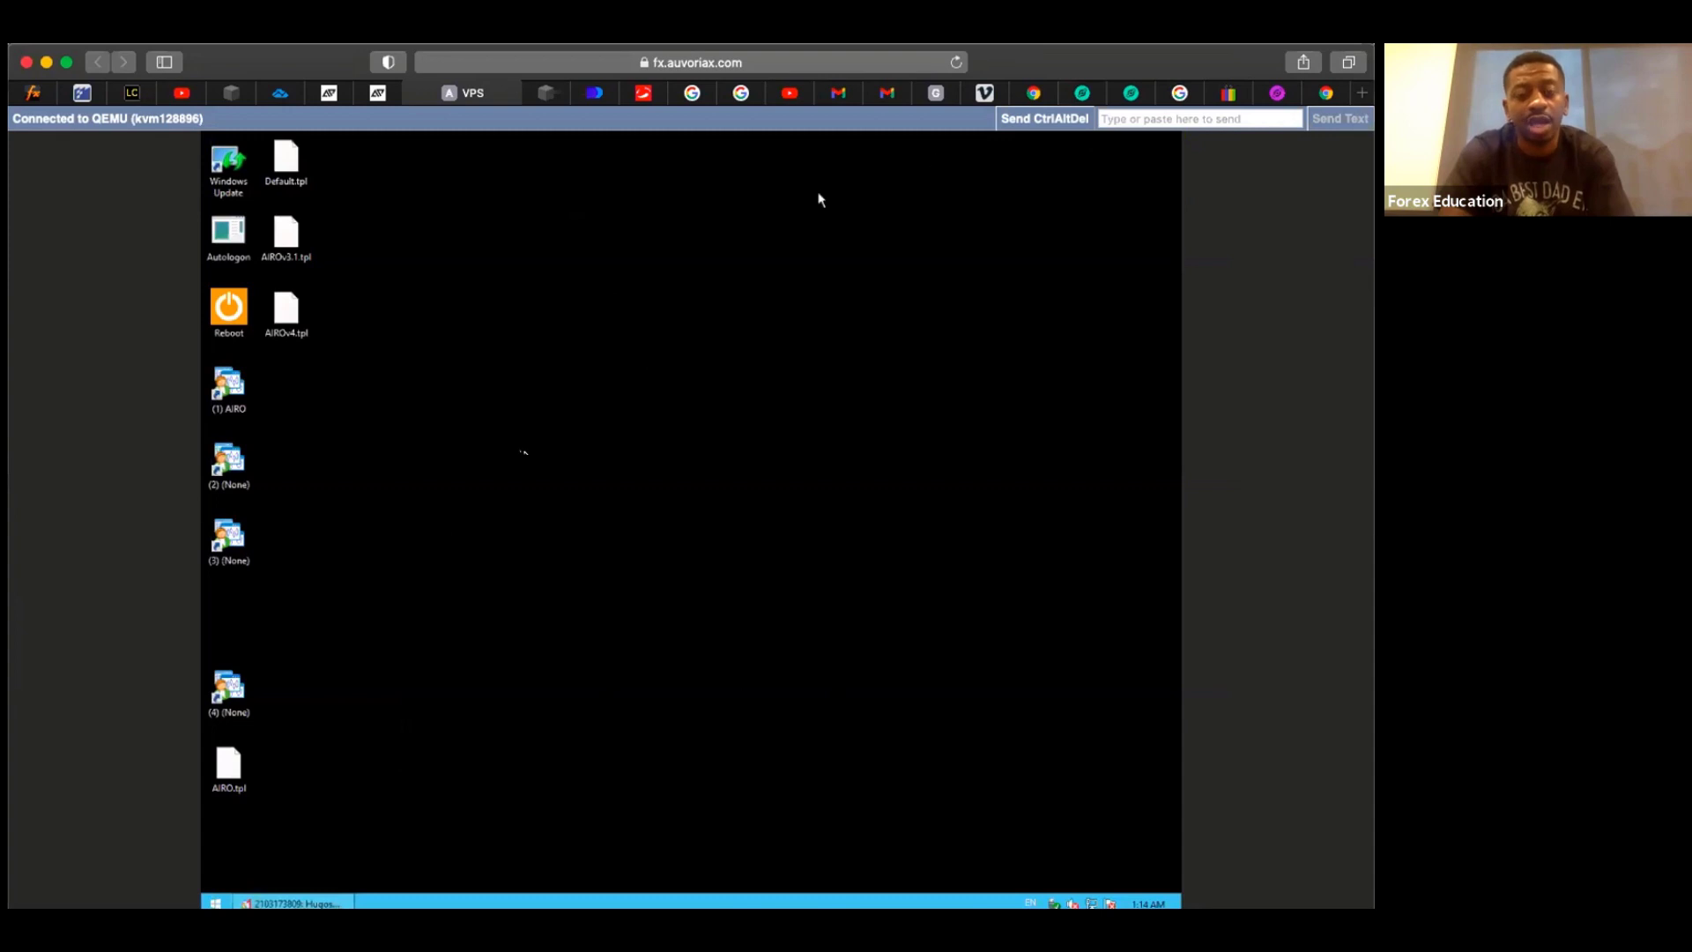
- Select the Reboot shortcut on the VPS desktop and check the VPS options on the Auvoria Prime Connect page
left_click(230, 306)
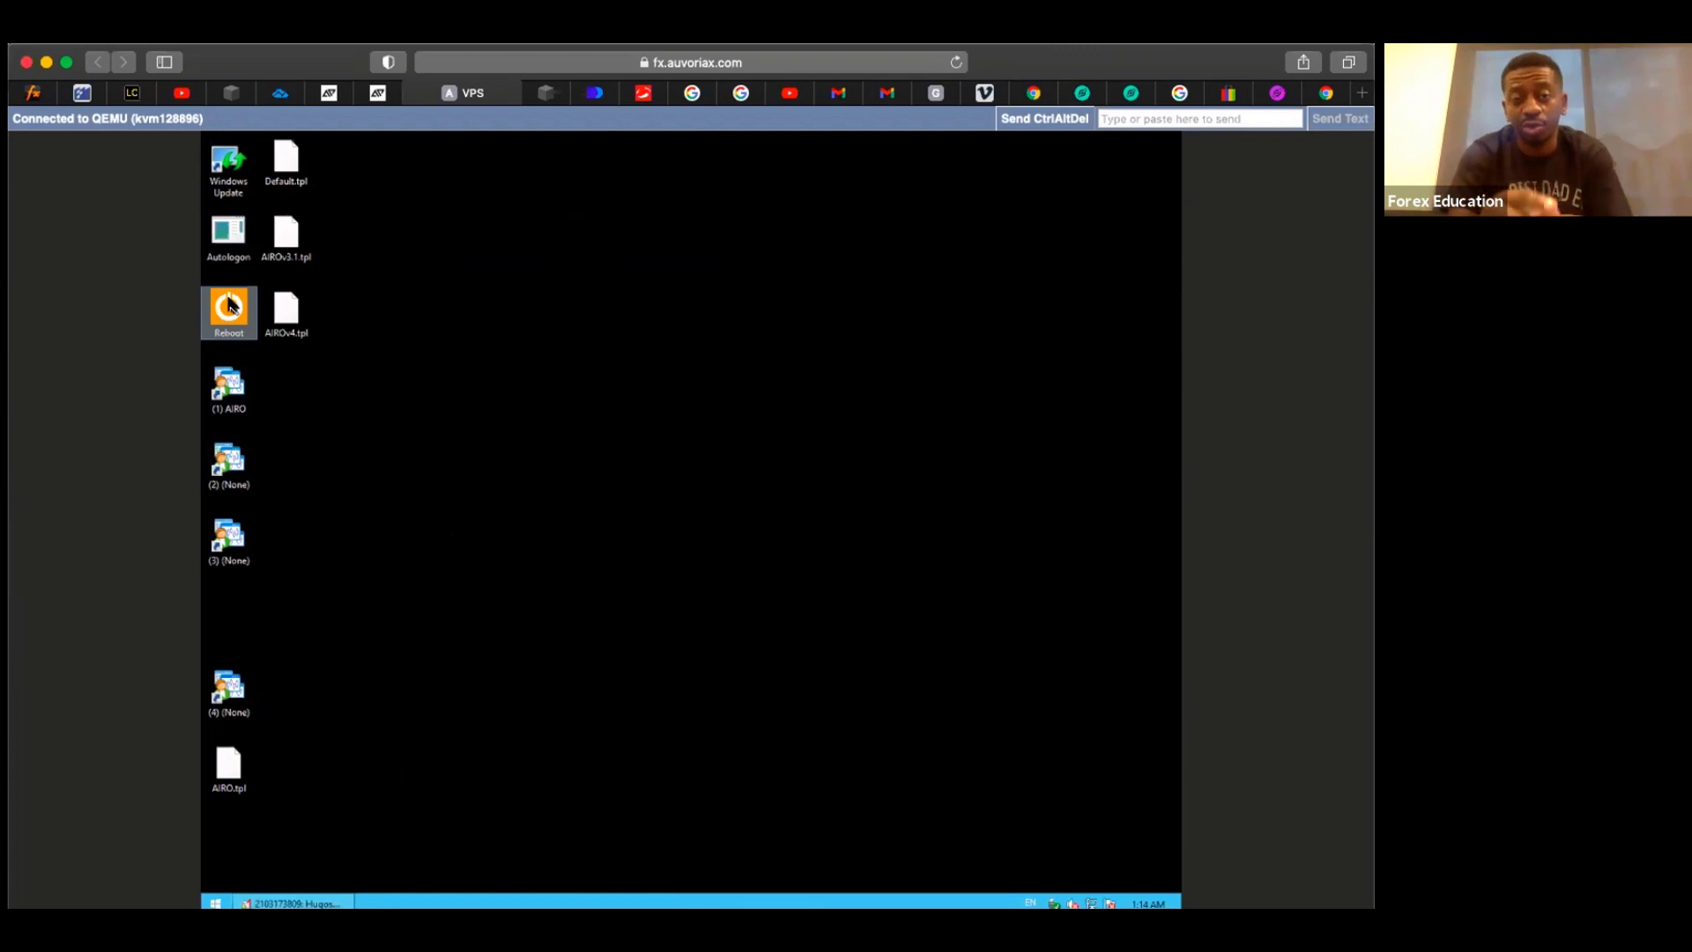
left_click(380, 93)
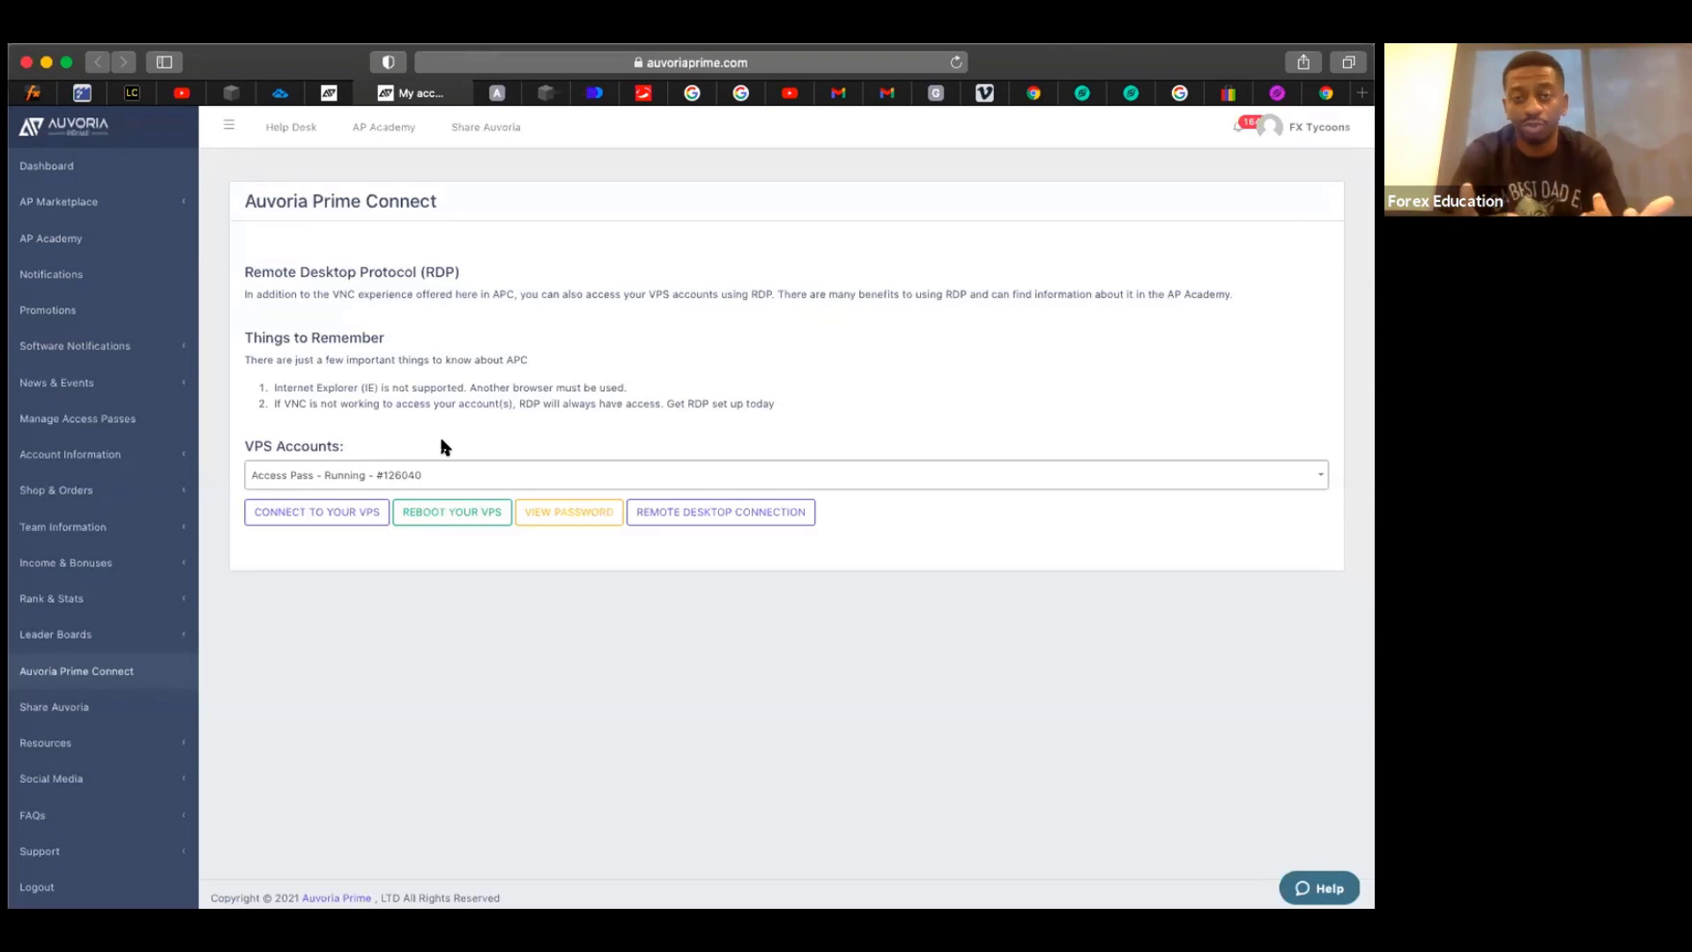
left_click(498, 93)
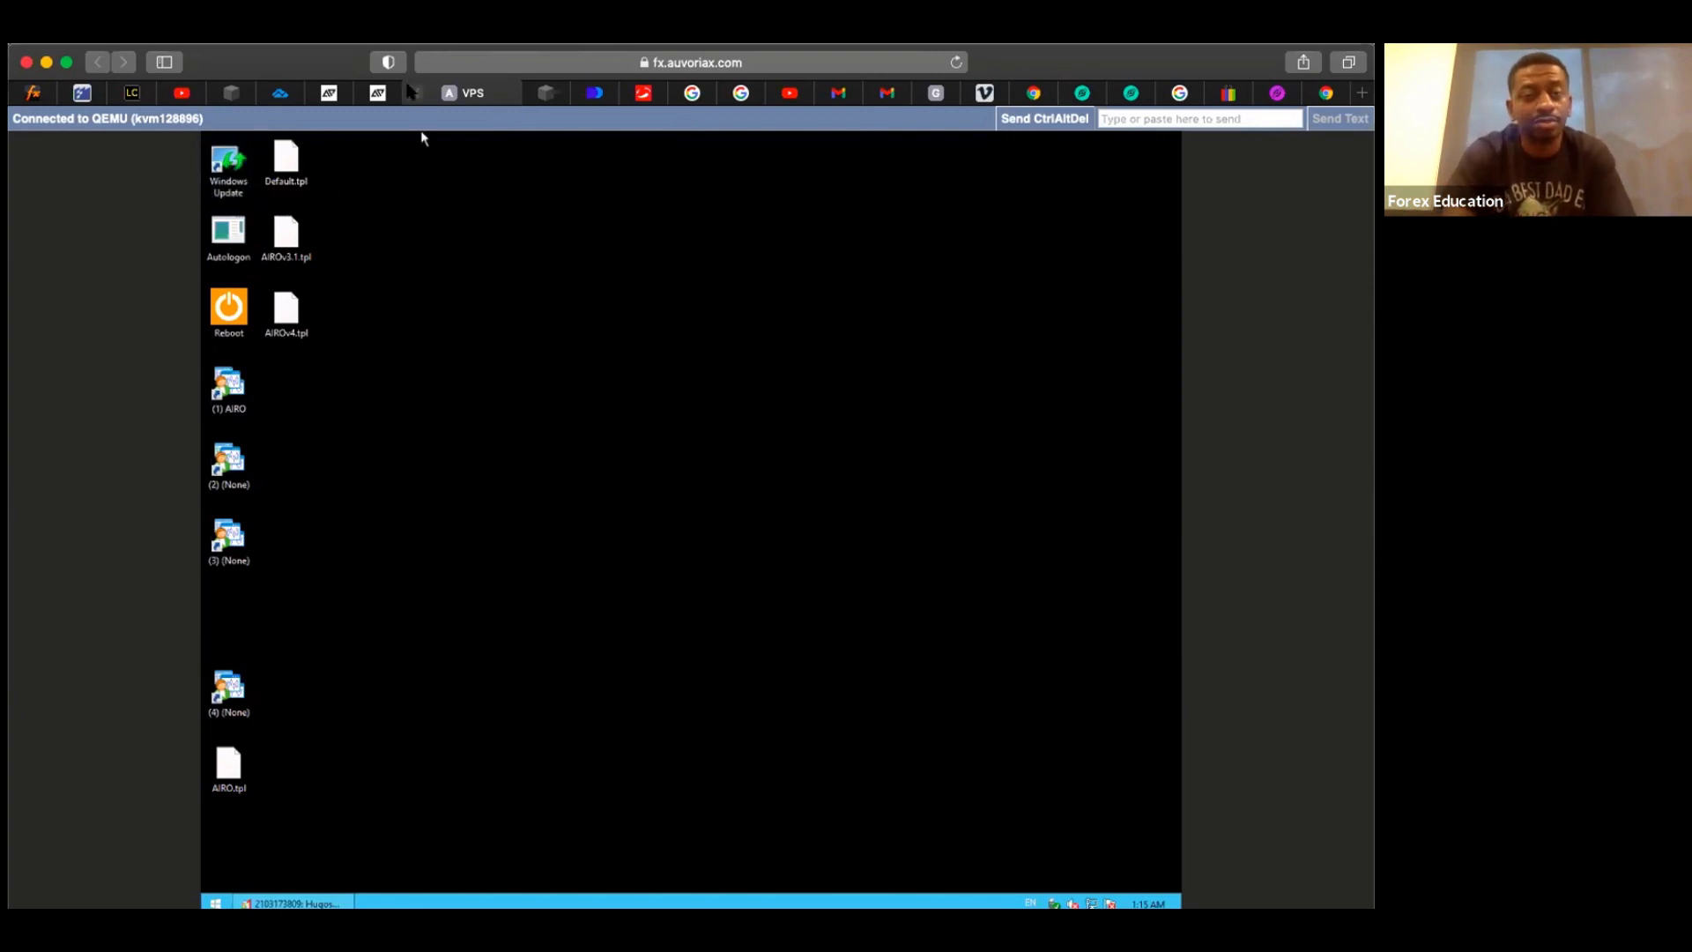
- View the VPS login credentials for a remote desktop connection in Auvoria Prime Connect and close them
left_click(413, 92)
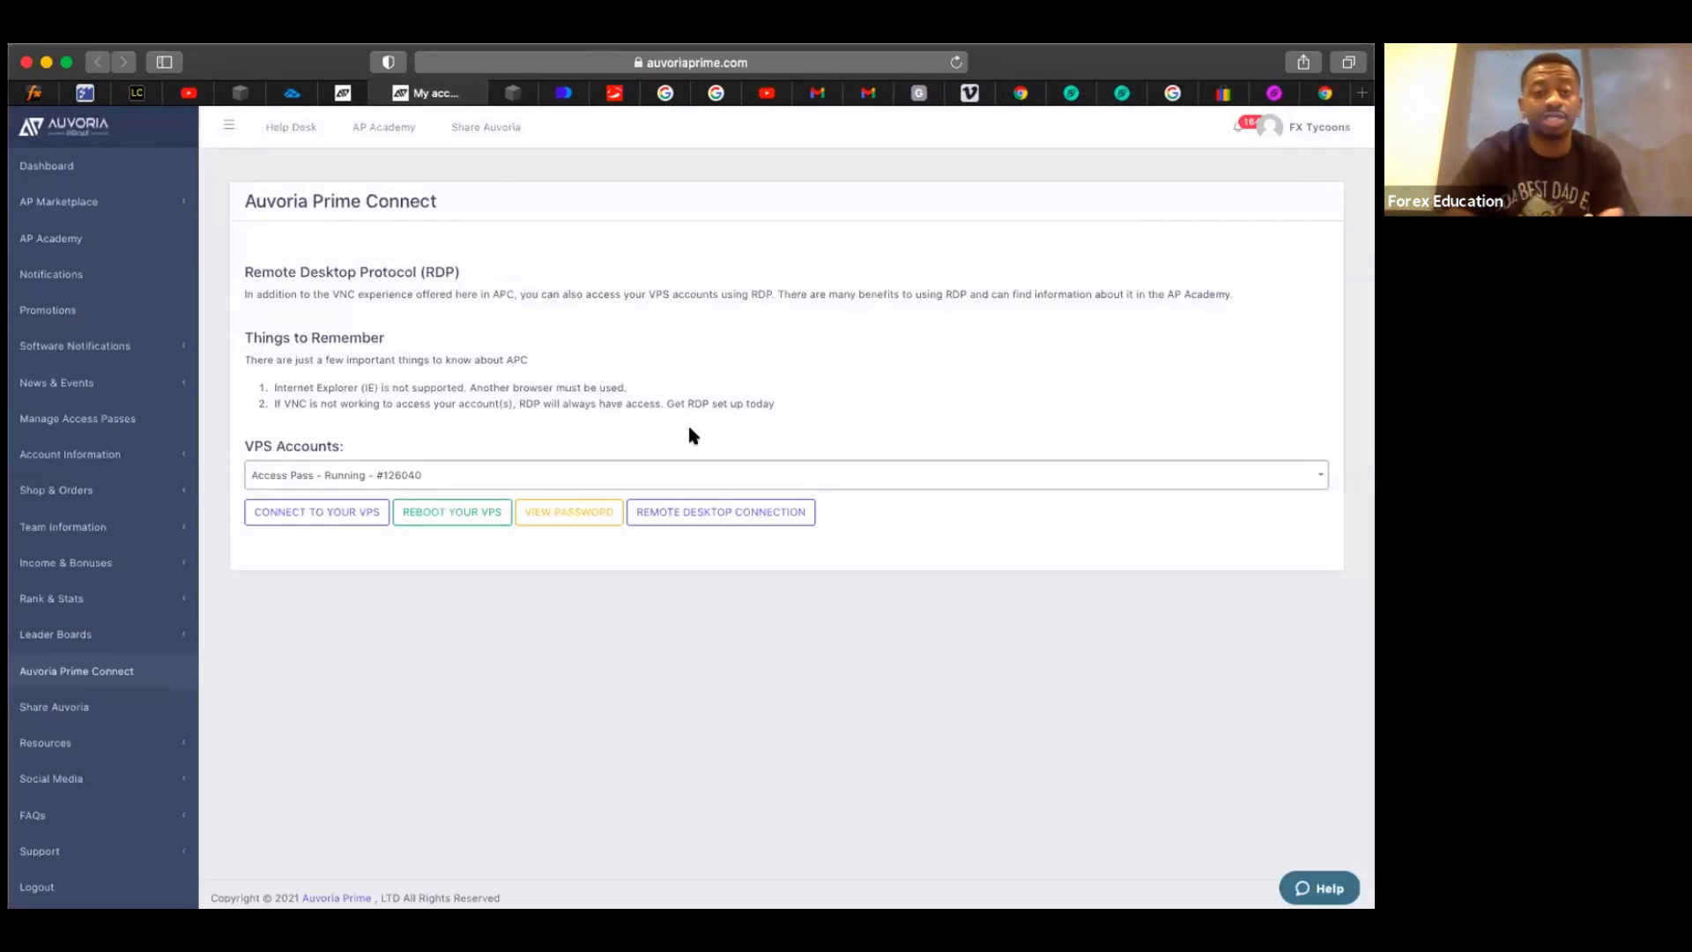
left_click(703, 518)
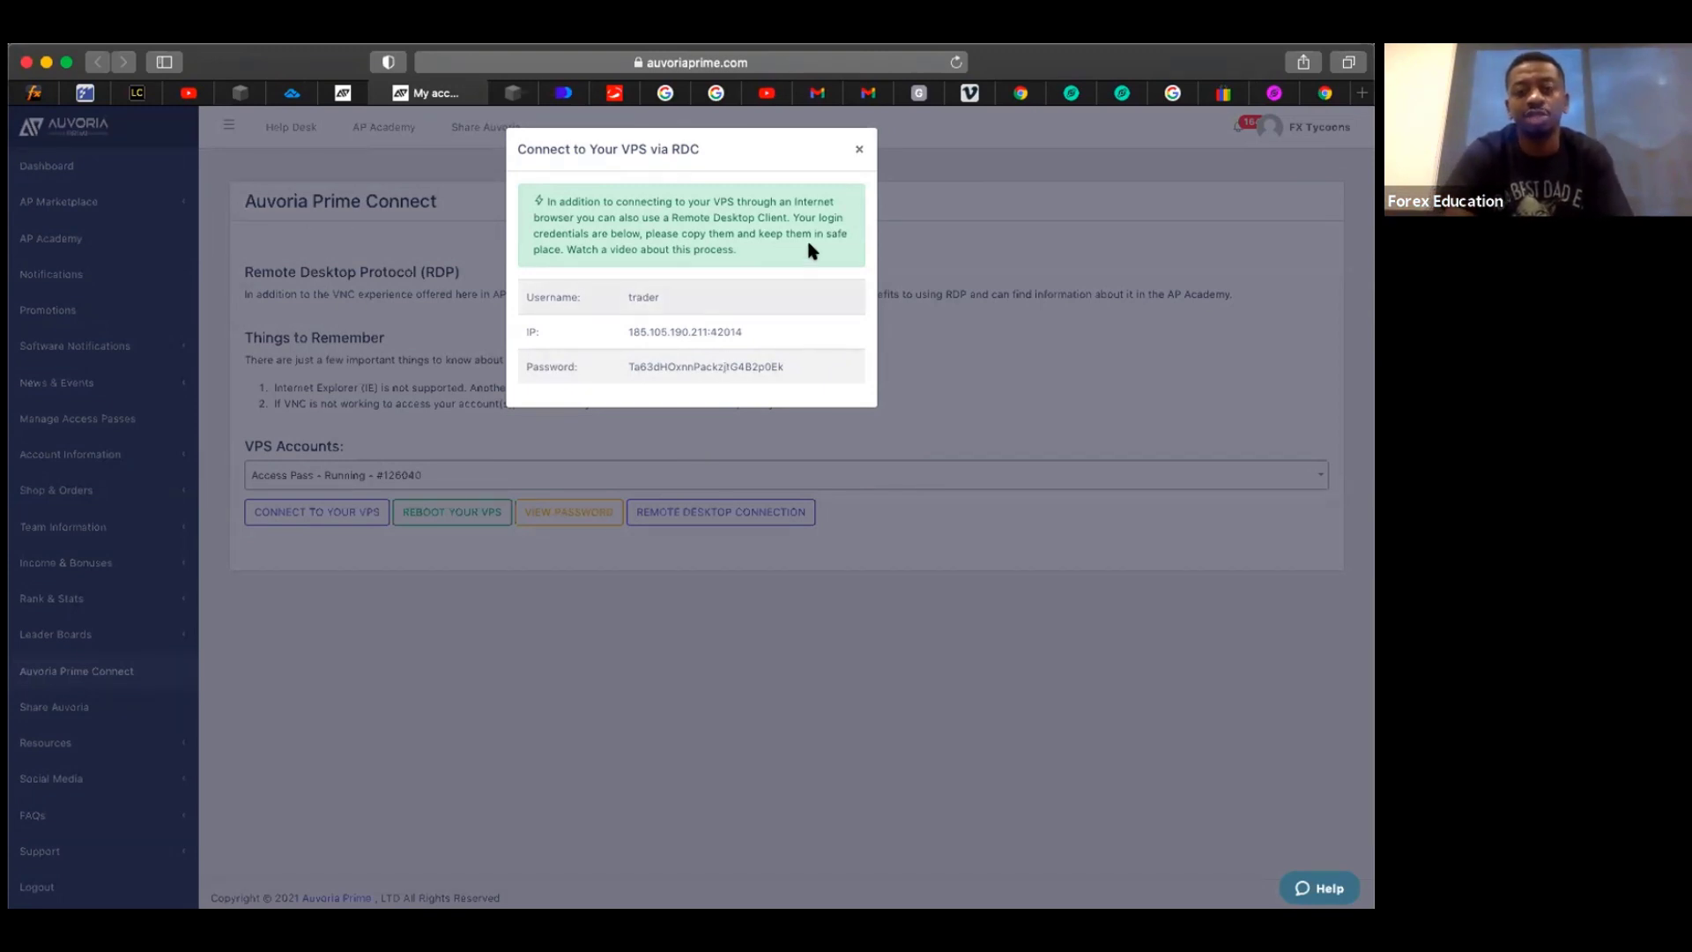
left_click(856, 151)
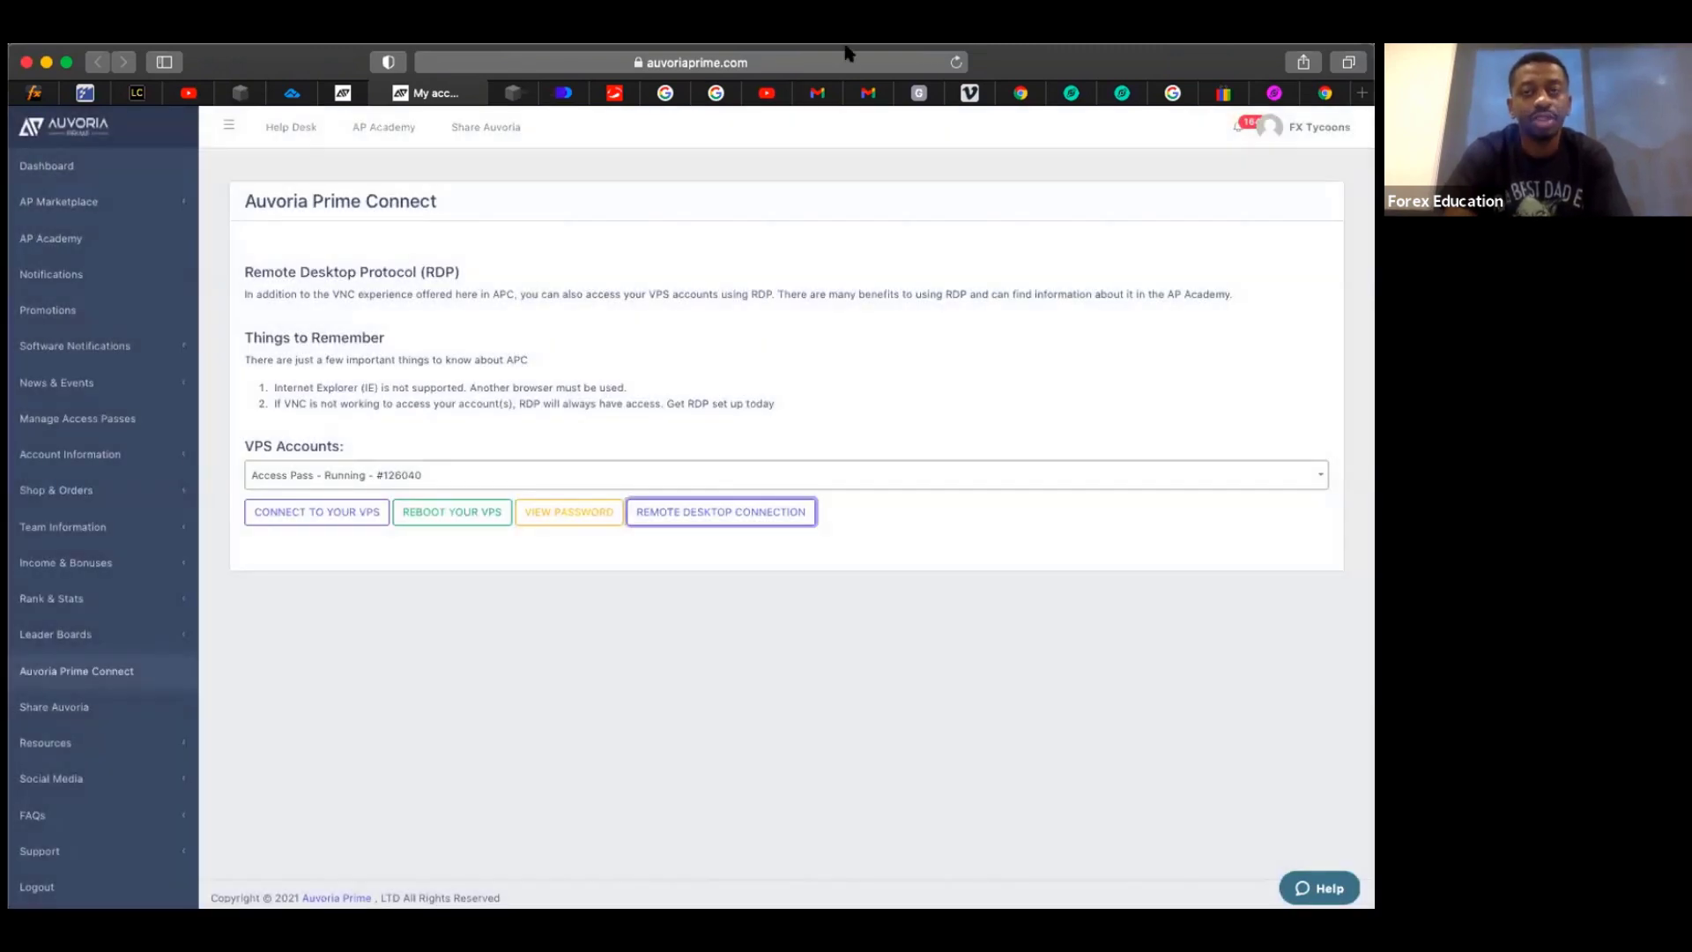
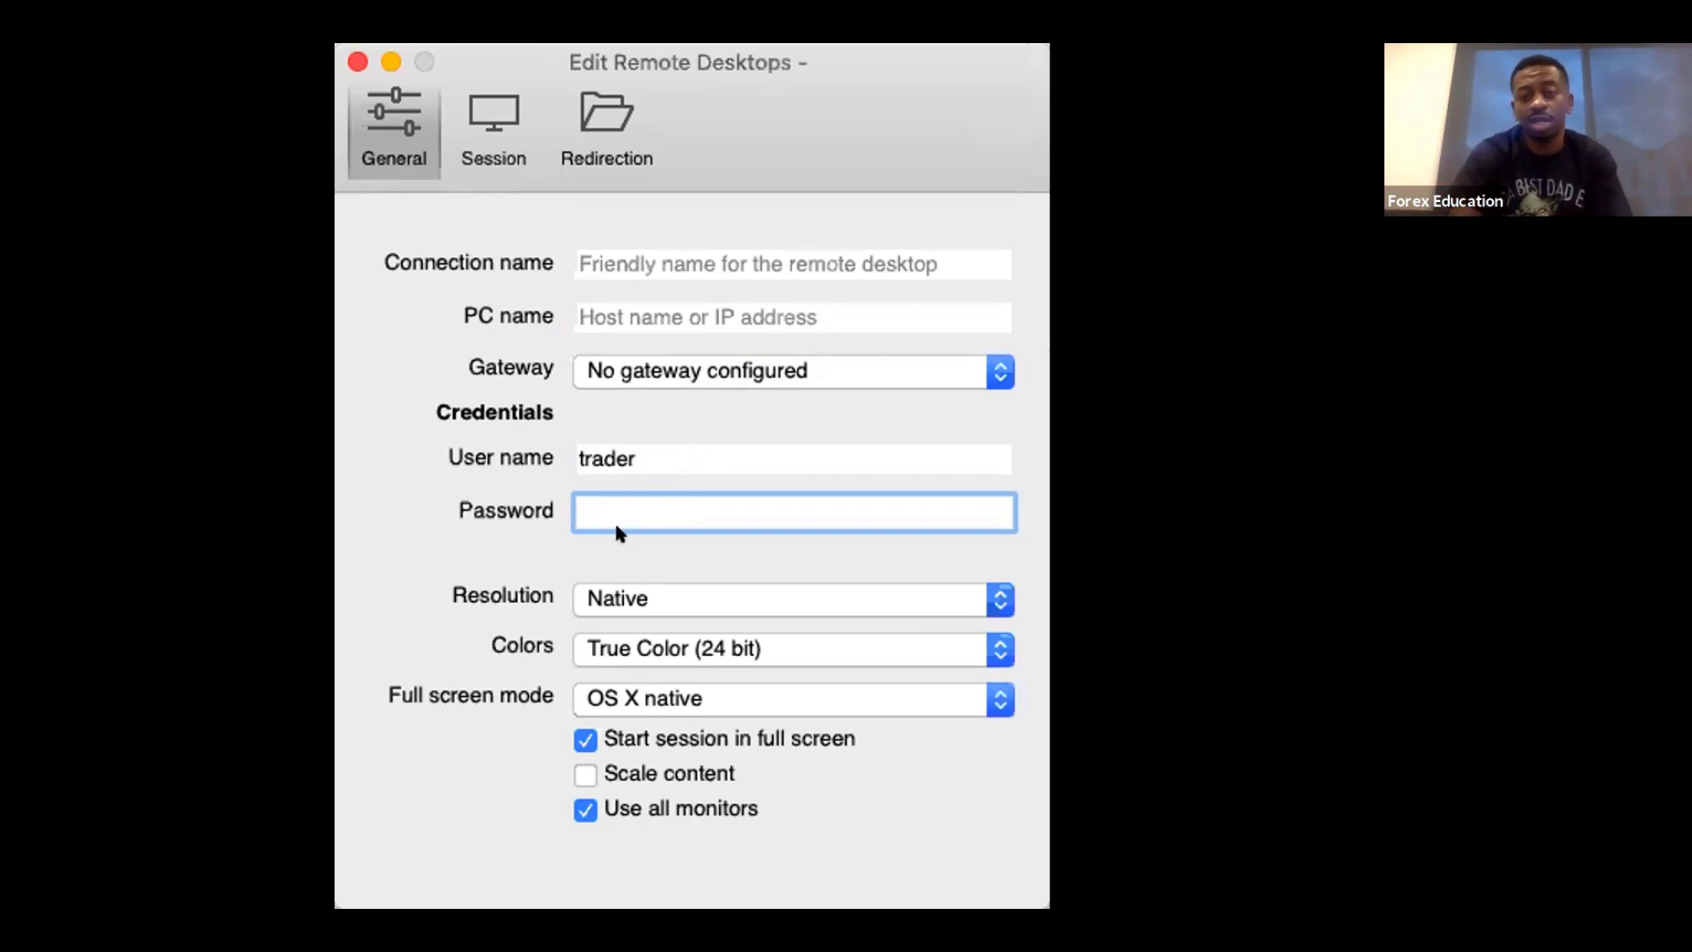
- Clear the user name in the new remote desktop's credentials and close its settings window
key("shift+Tab")
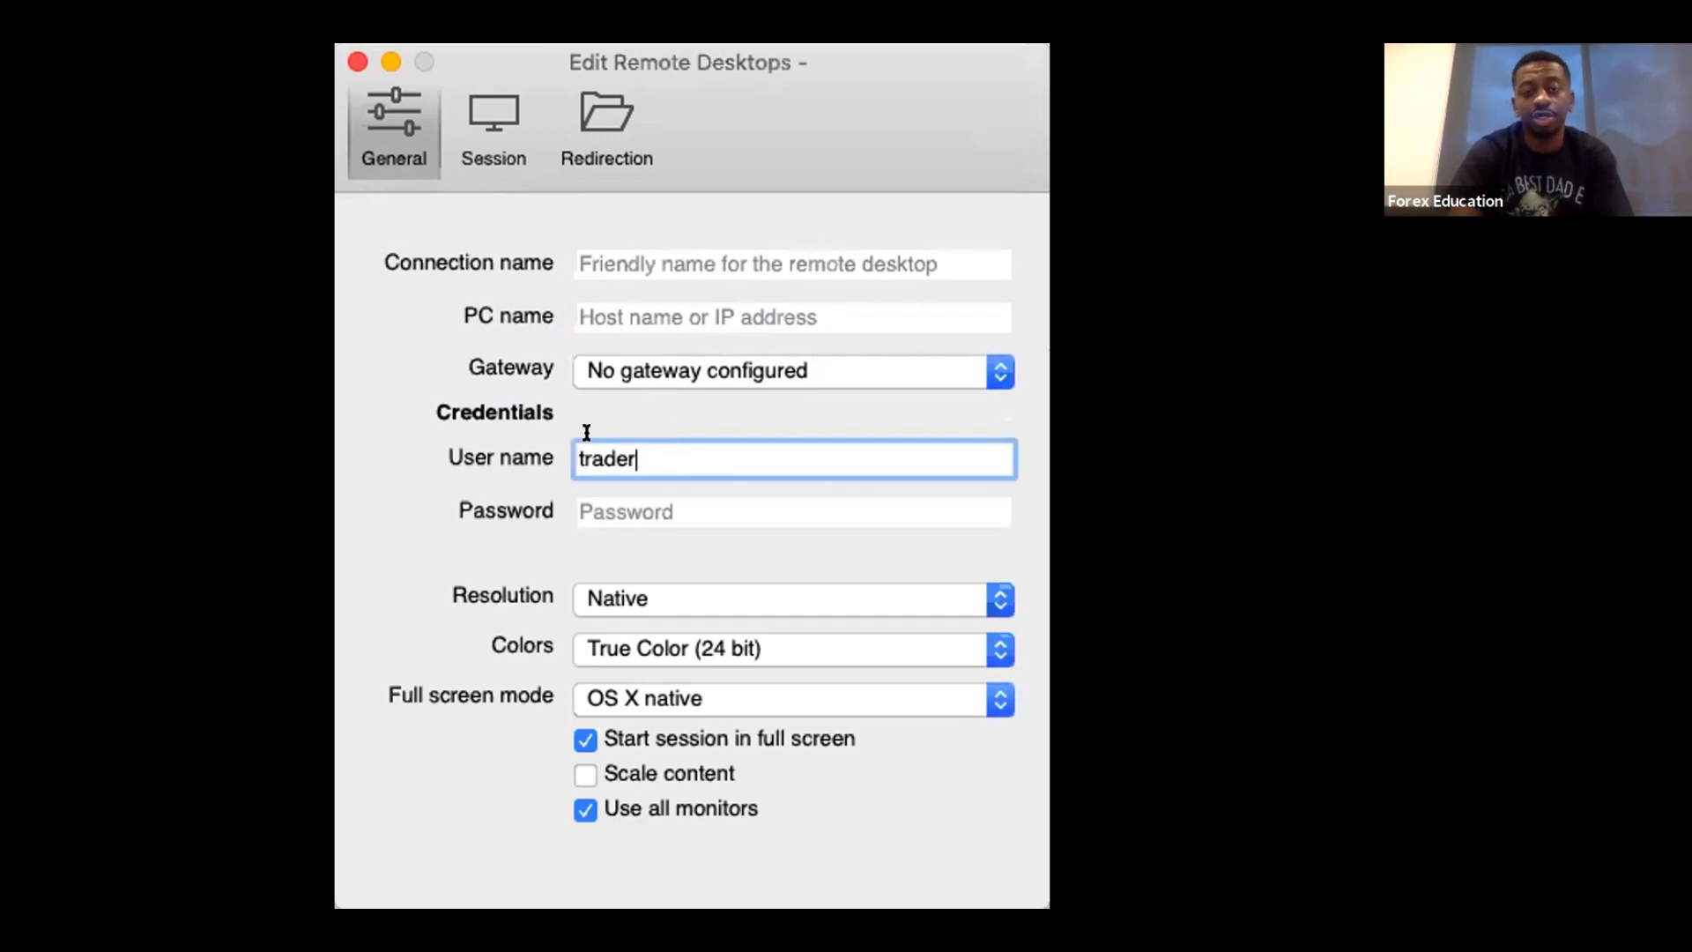
key("BackSpace")
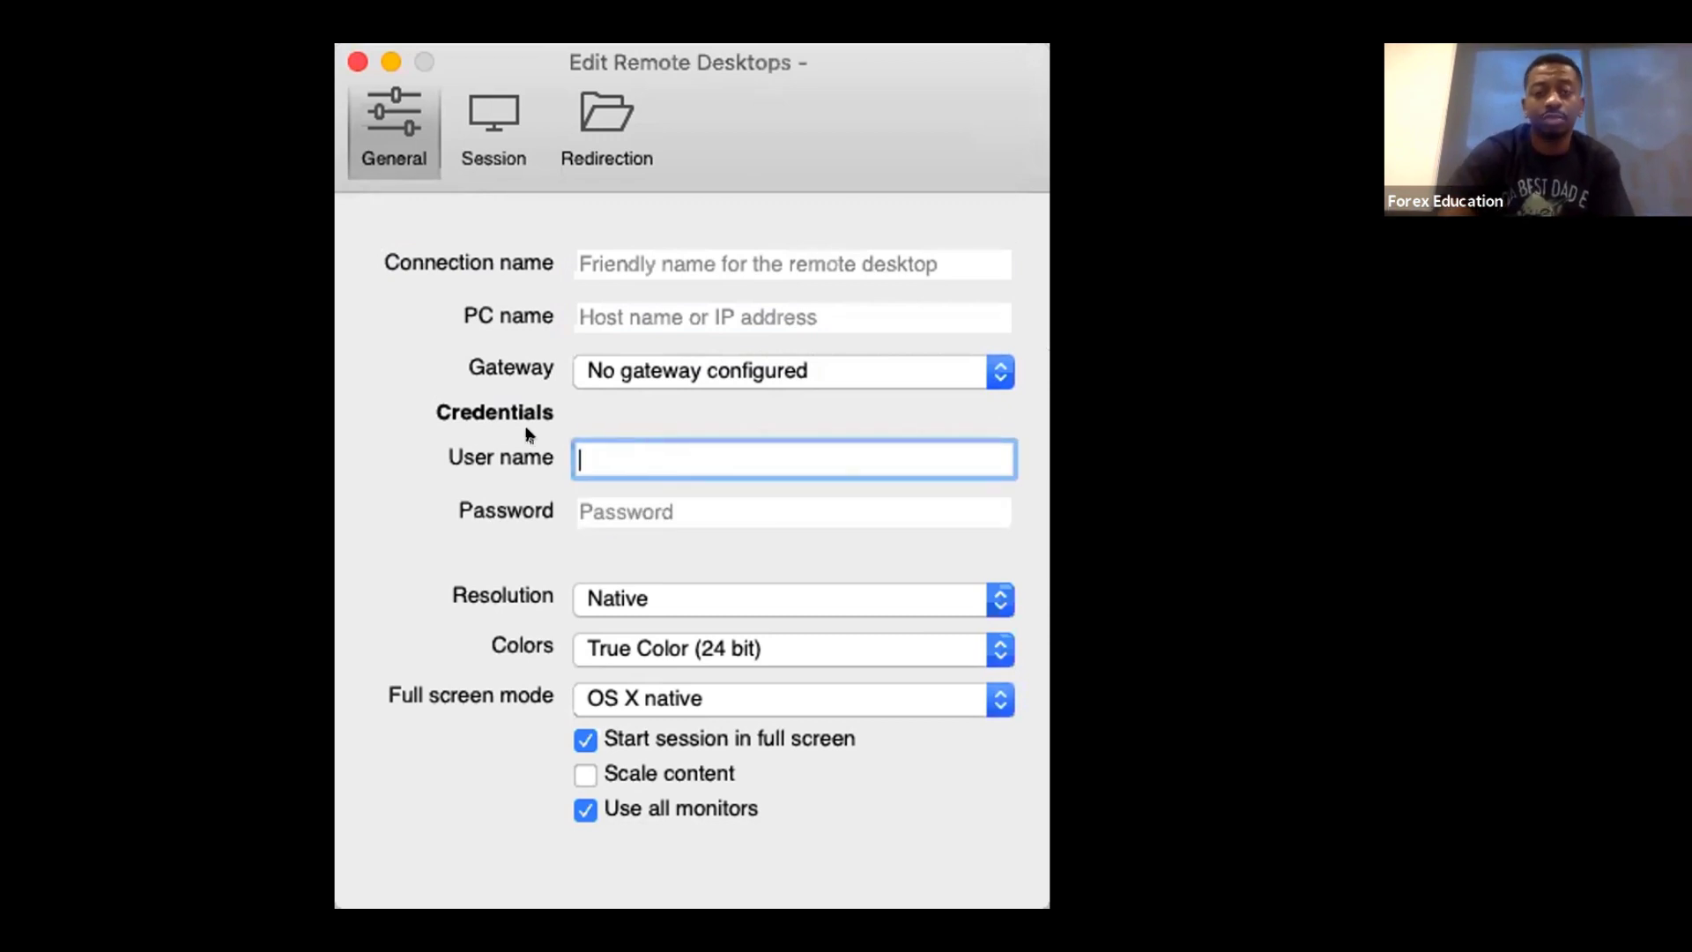
left_click(353, 62)
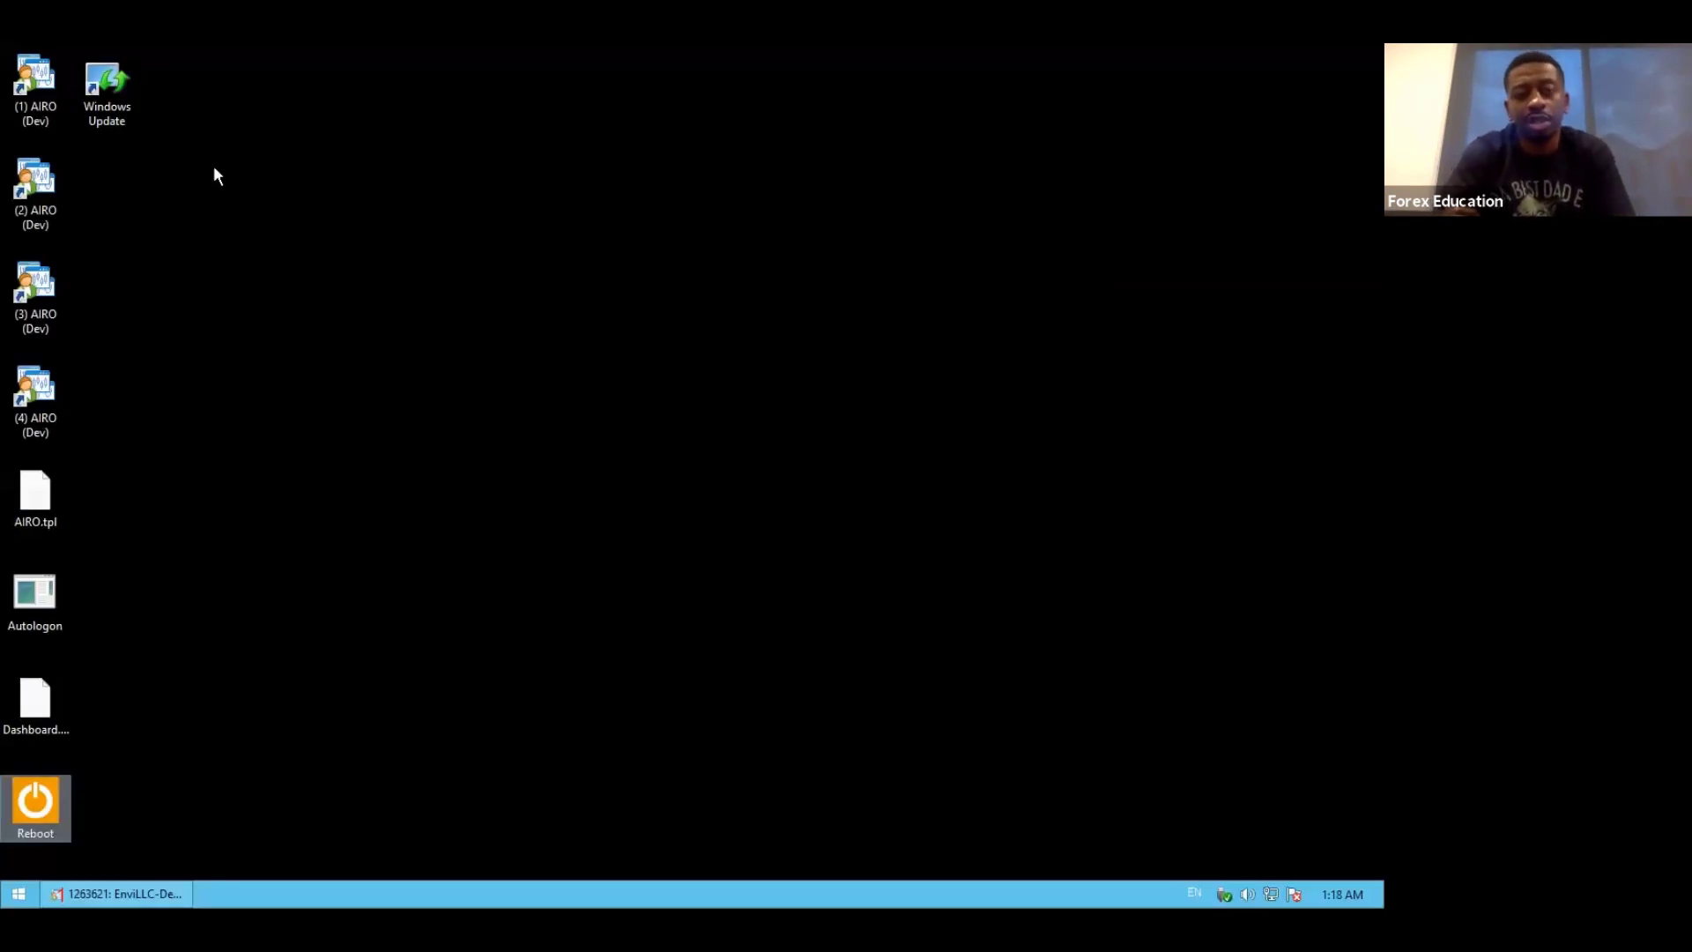
- Select the (1) AIRO (Dev) shortcut, restore the running MetaTrader 4 window and close its three open charts
left_click(18, 121)
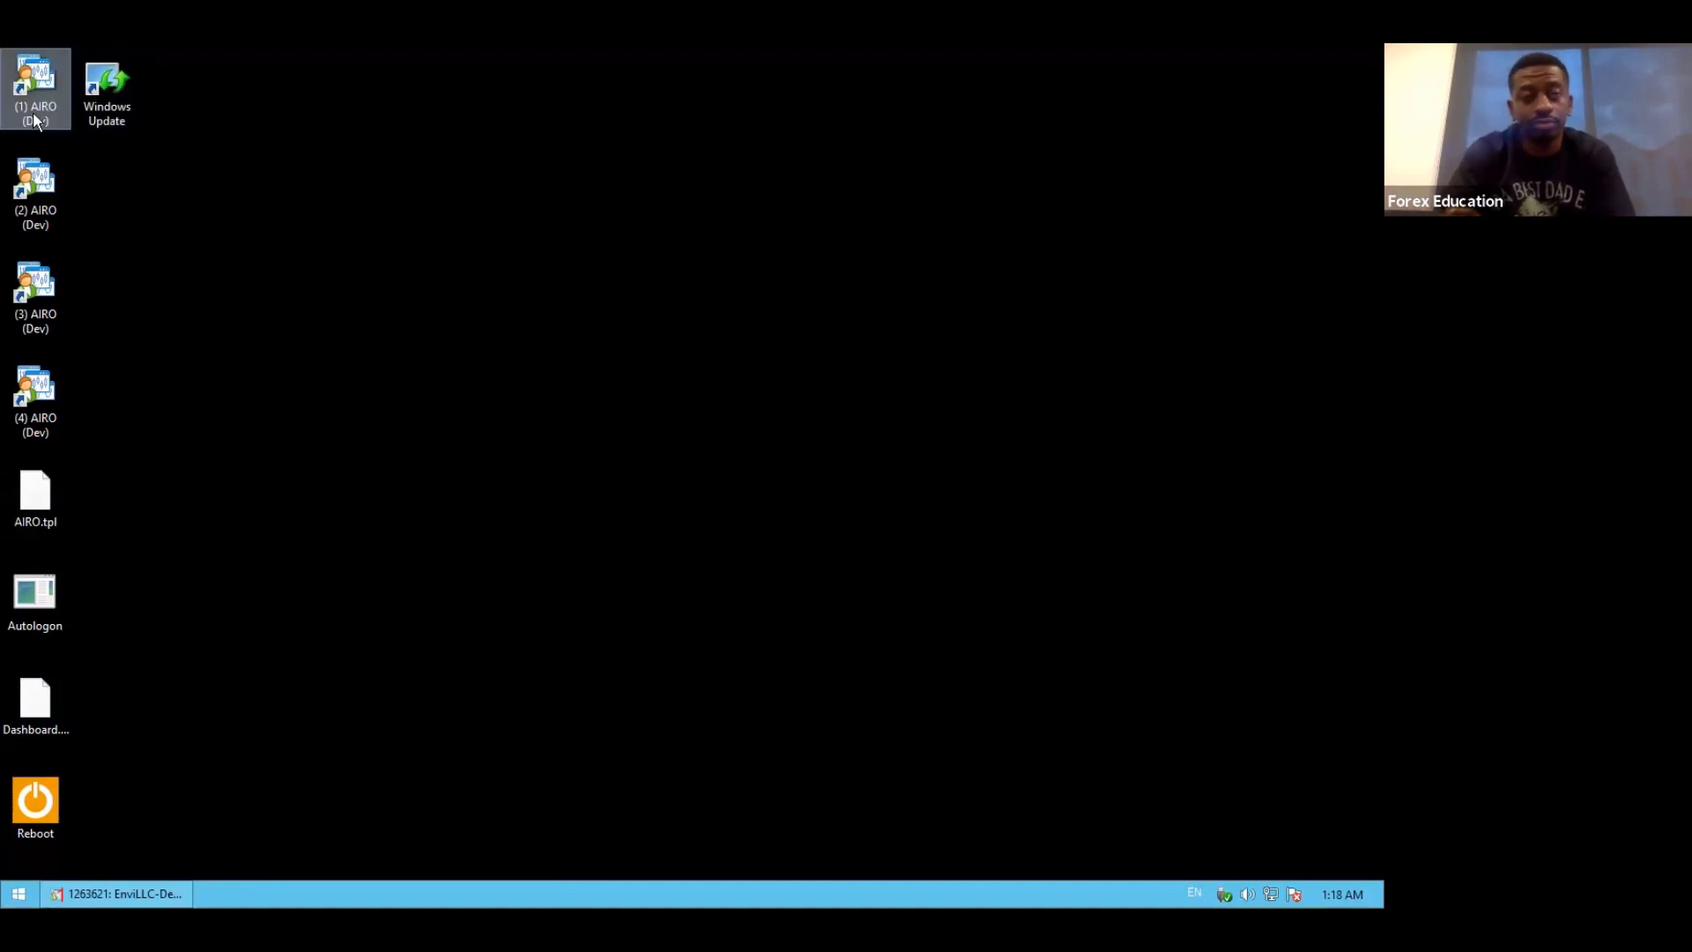
left_click(125, 893)
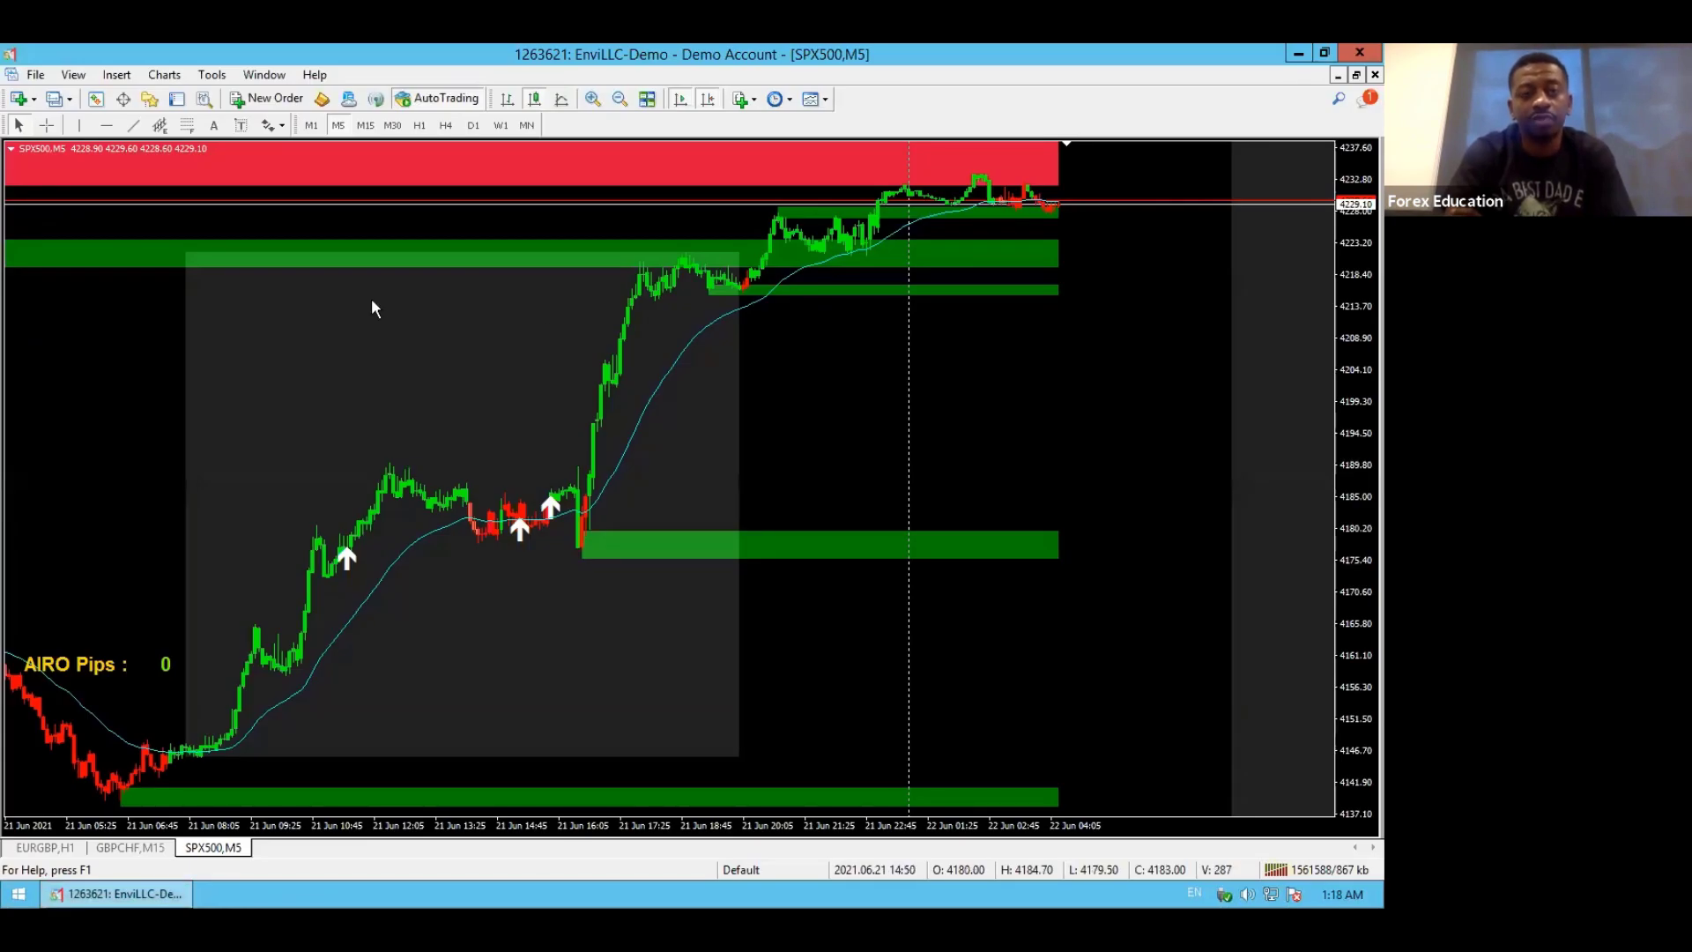
left_click(1375, 75)
left_click(1374, 75)
left_click(1364, 78)
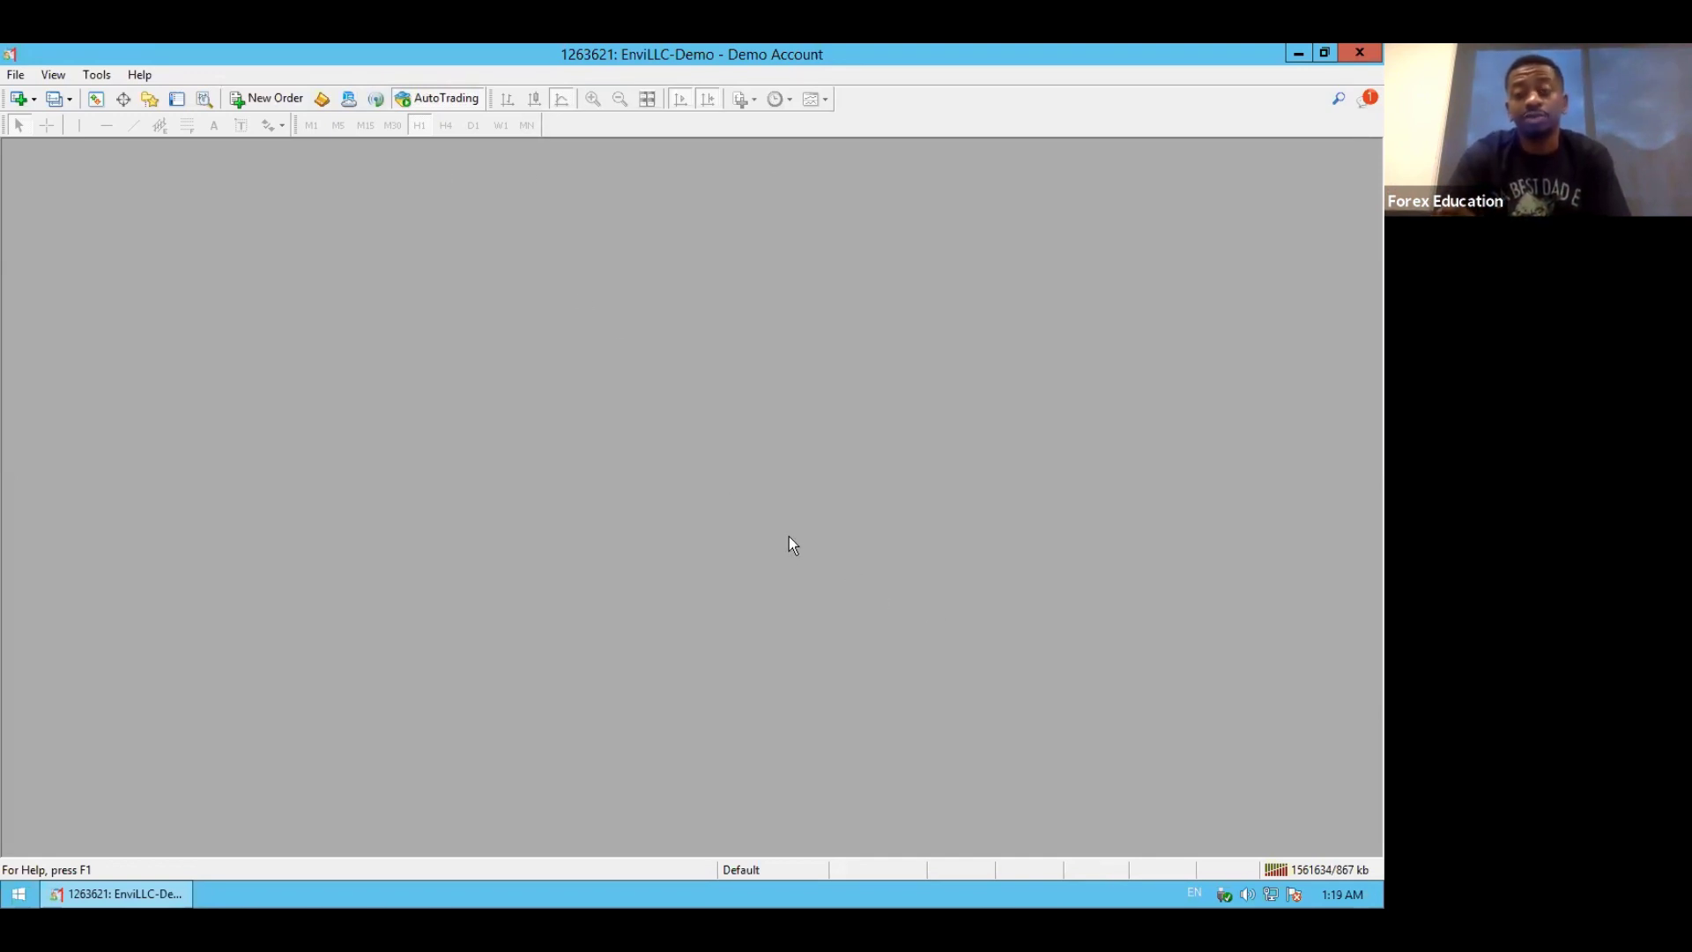
- Start opening an account and select TradersWay-Live 2 as the trading server
left_click(15, 76)
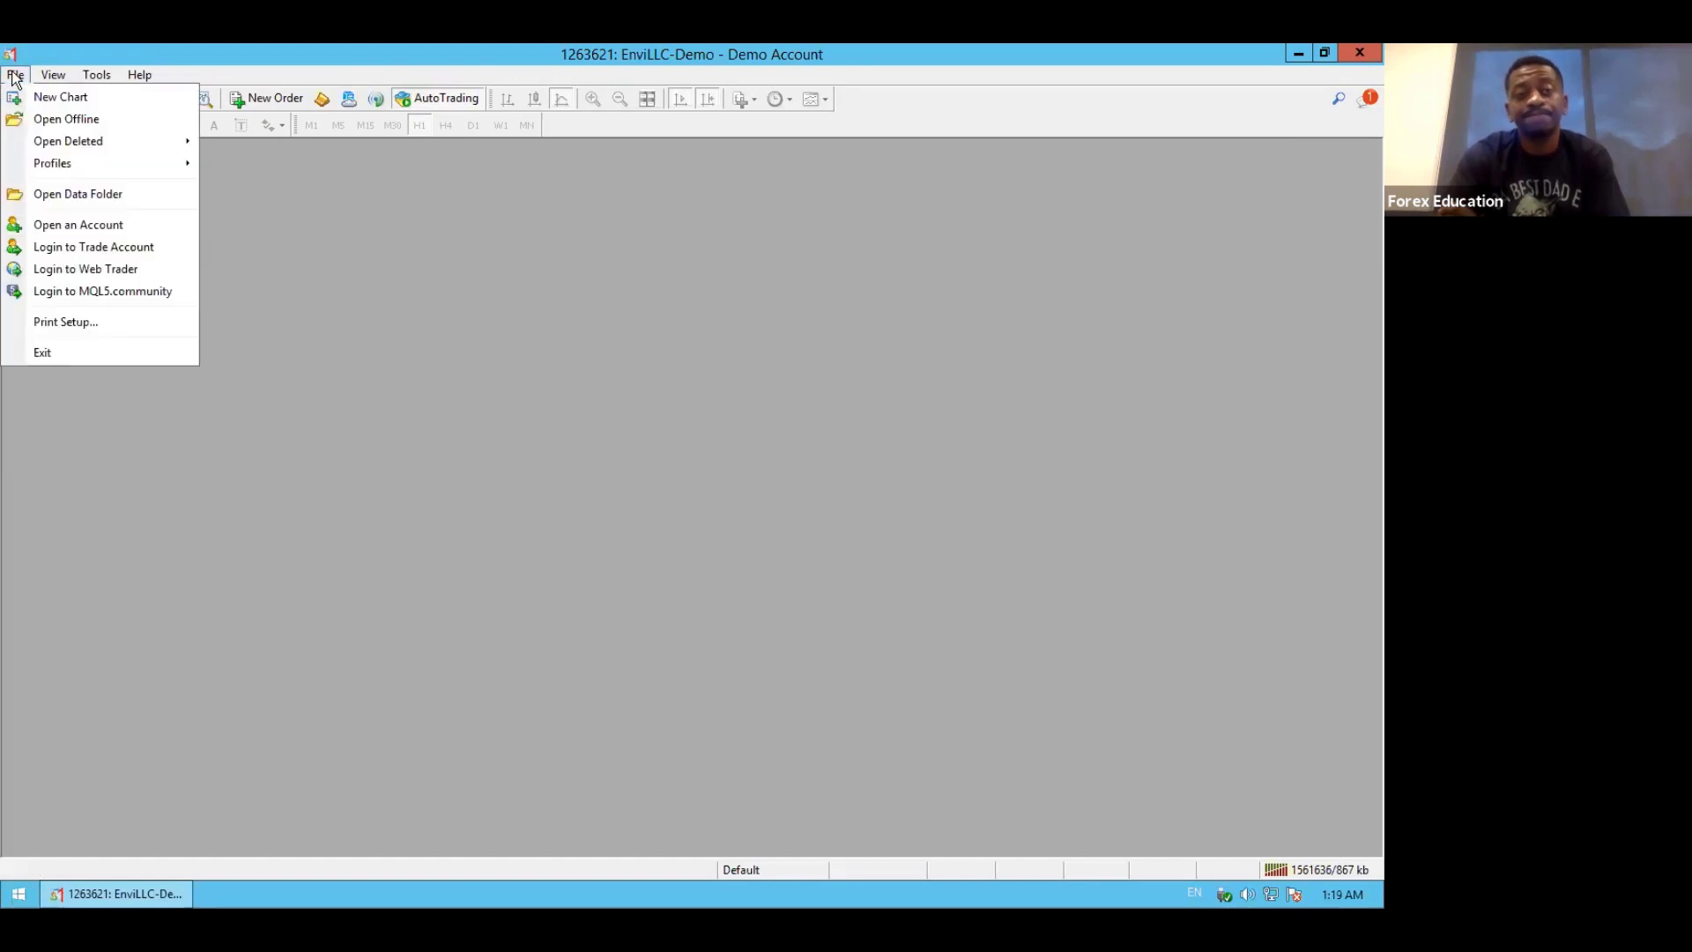
left_click(60, 227)
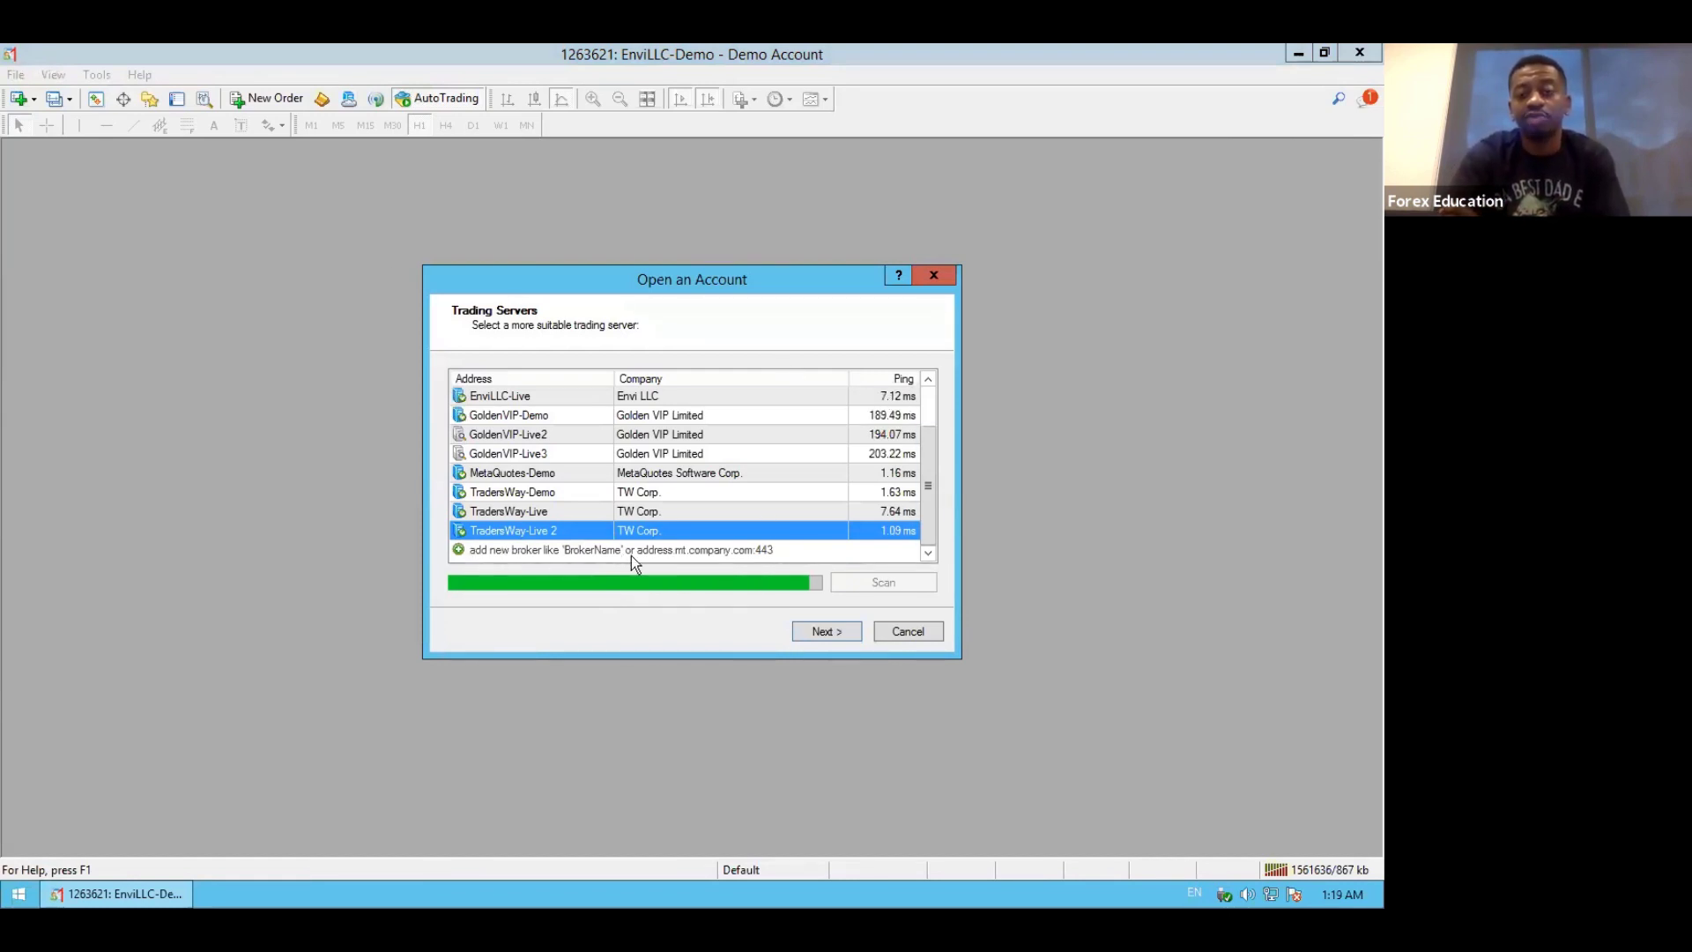
left_click(457, 550)
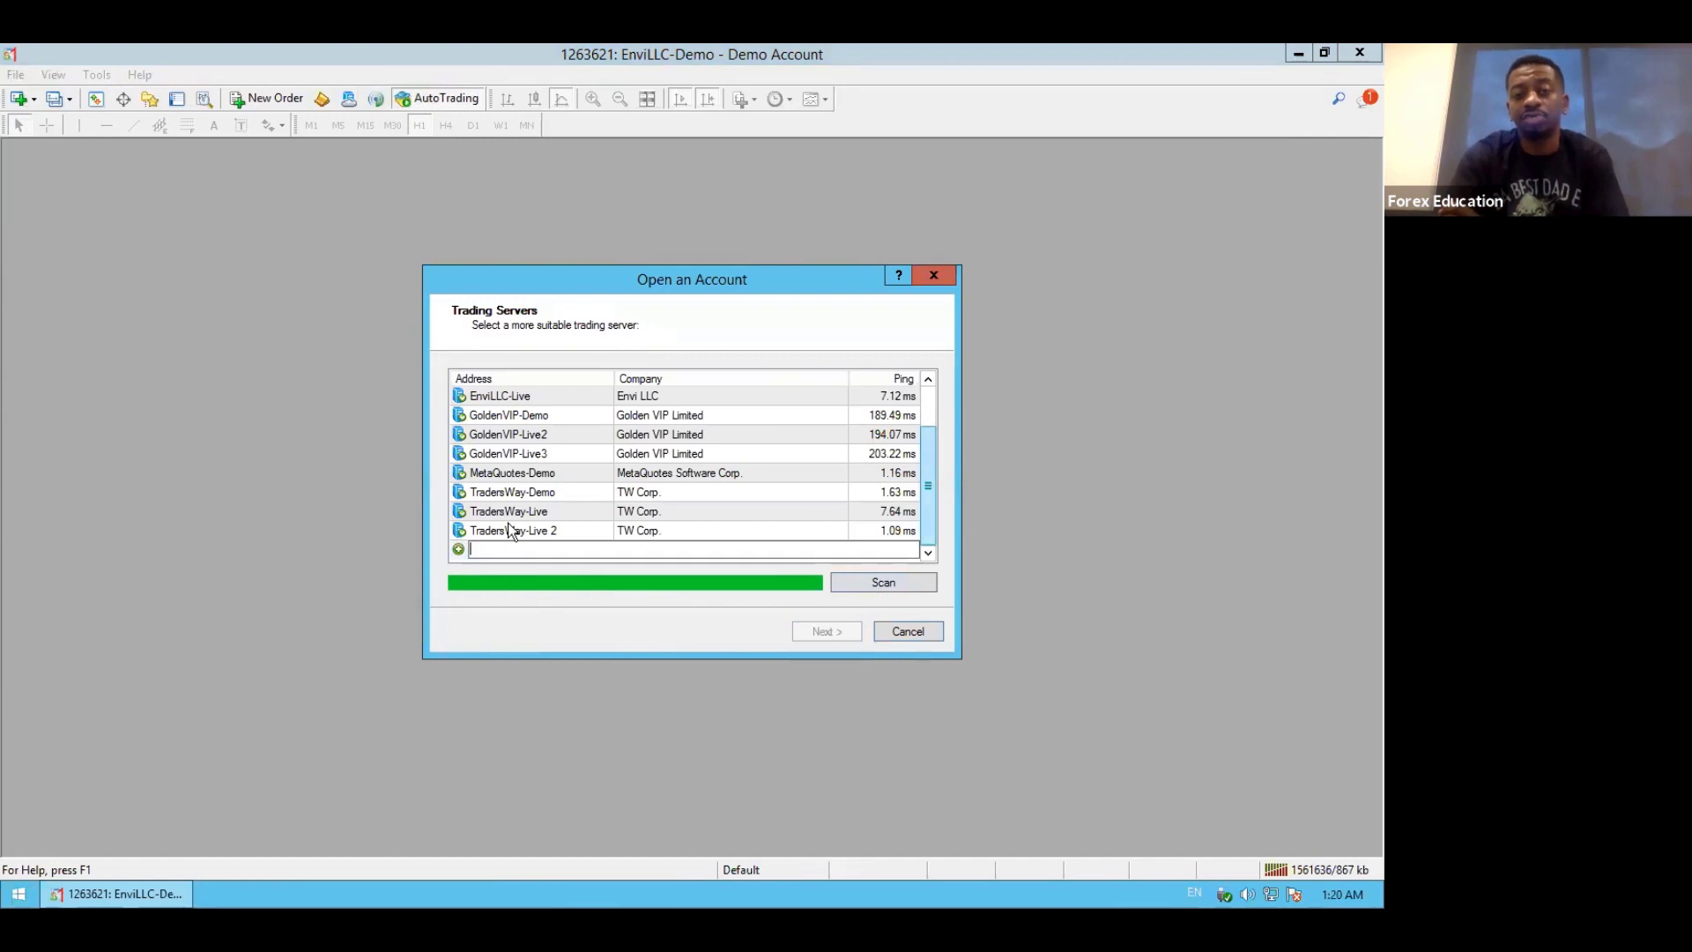
left_click(512, 494)
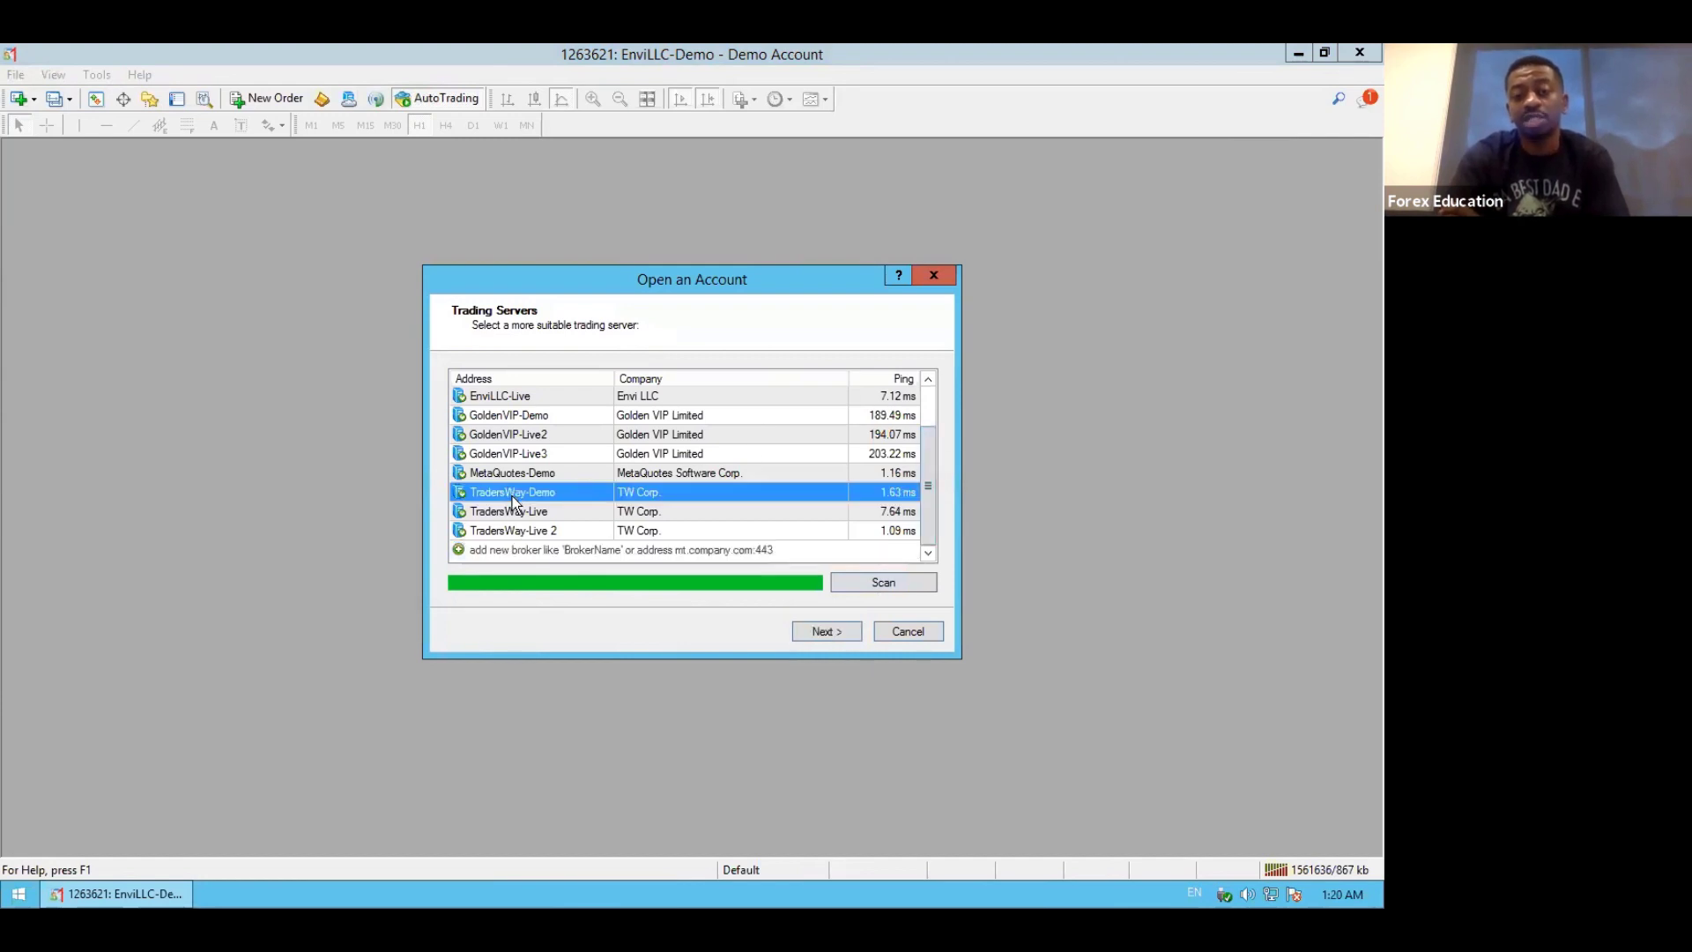
left_click(516, 513)
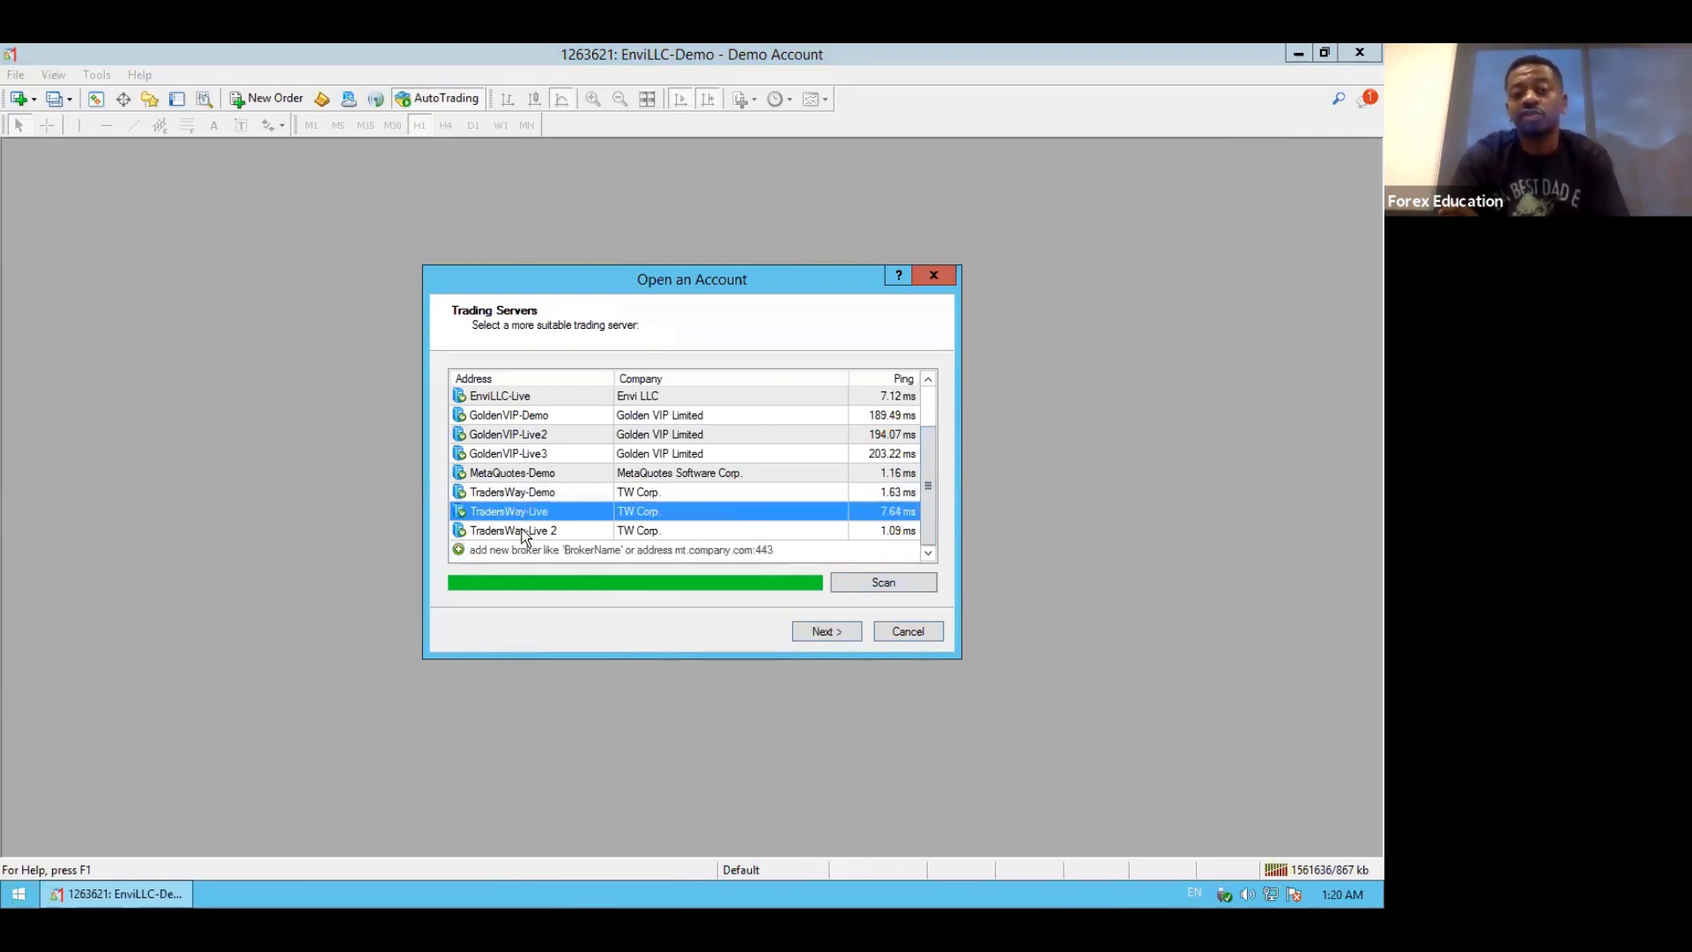
left_click(521, 530)
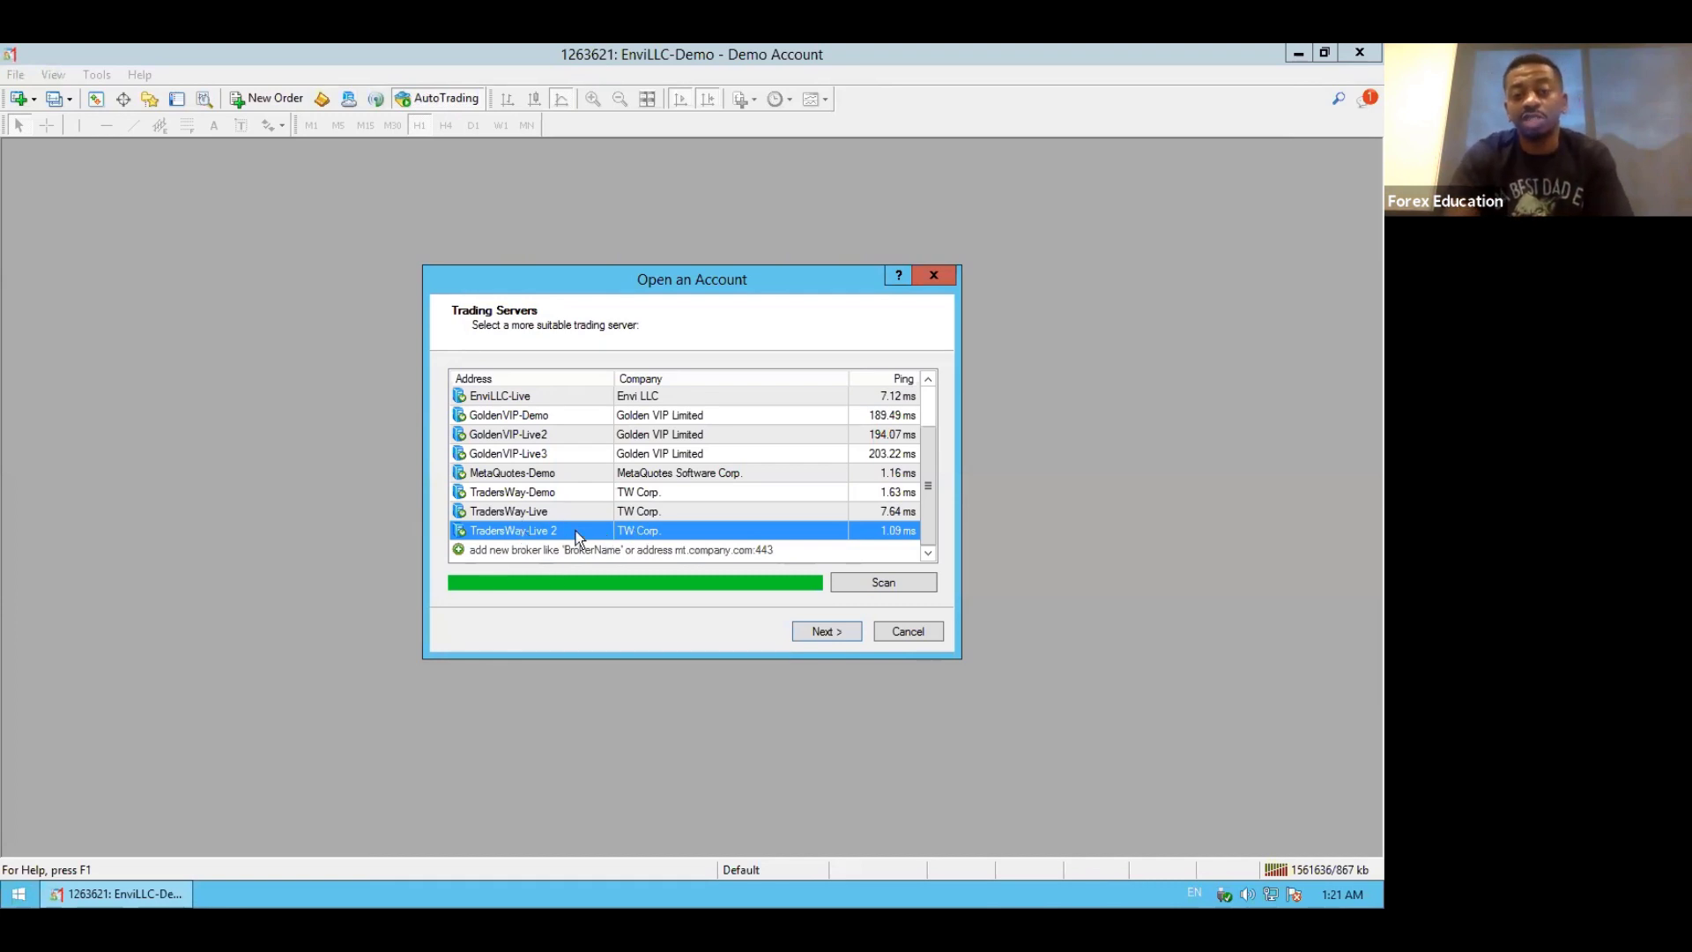
- Choose the existing trade account option for TradersWay-Live 2, go through its login and password fields, and cancel the account setup
left_click(826, 632)
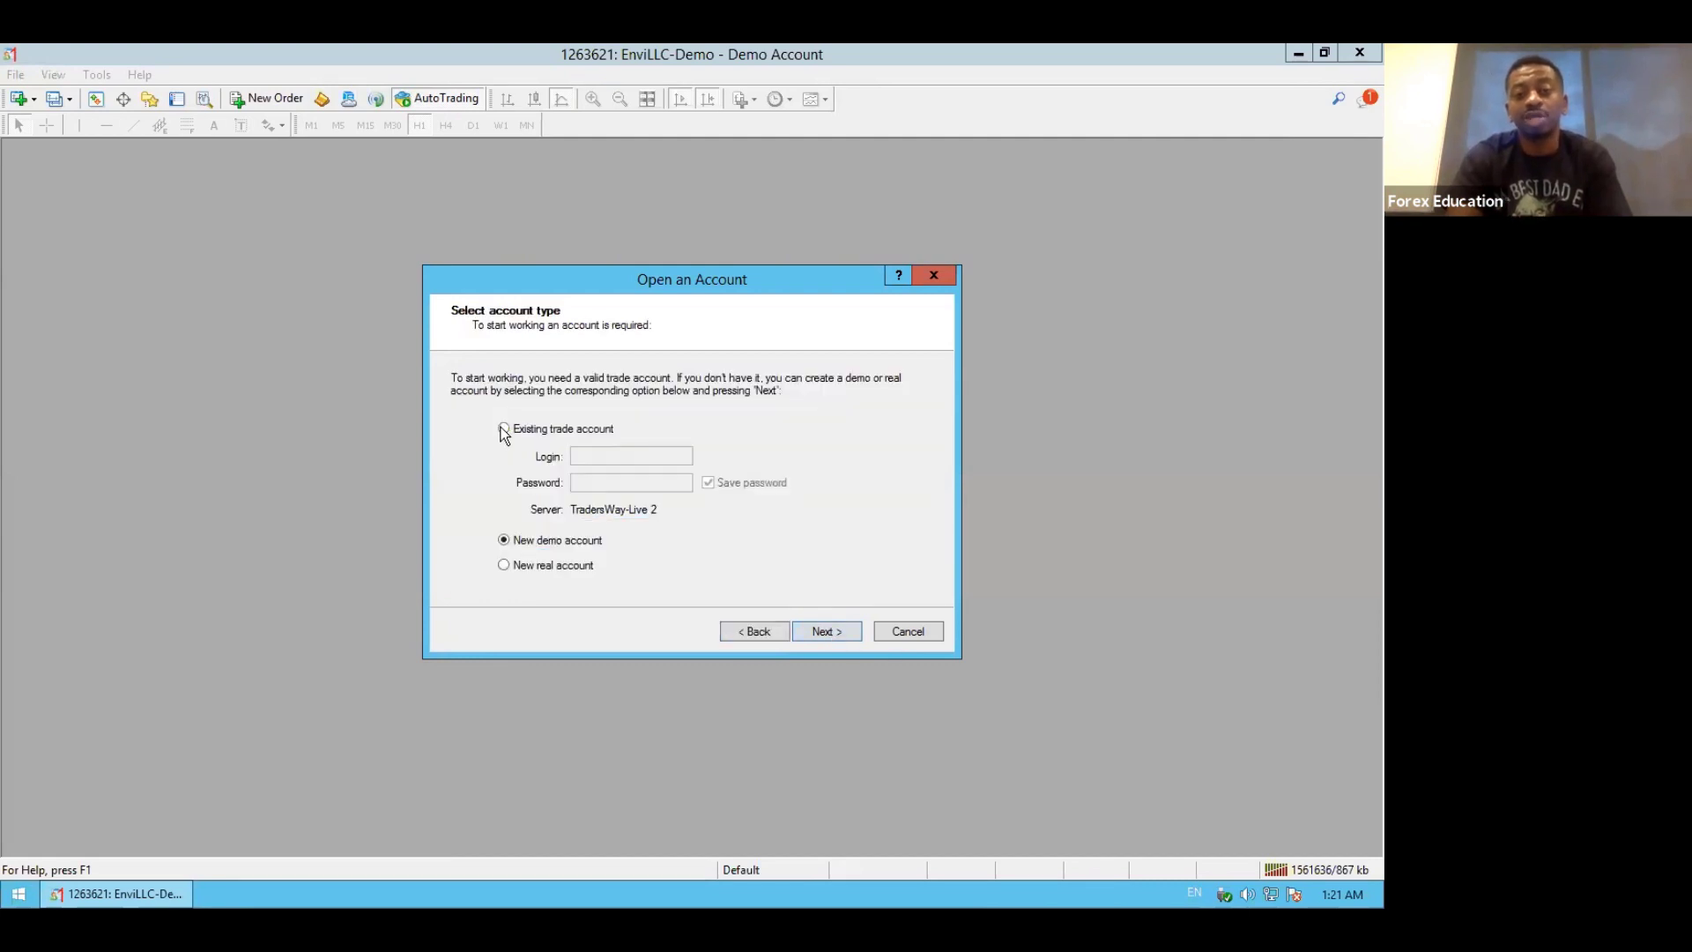
left_click(503, 429)
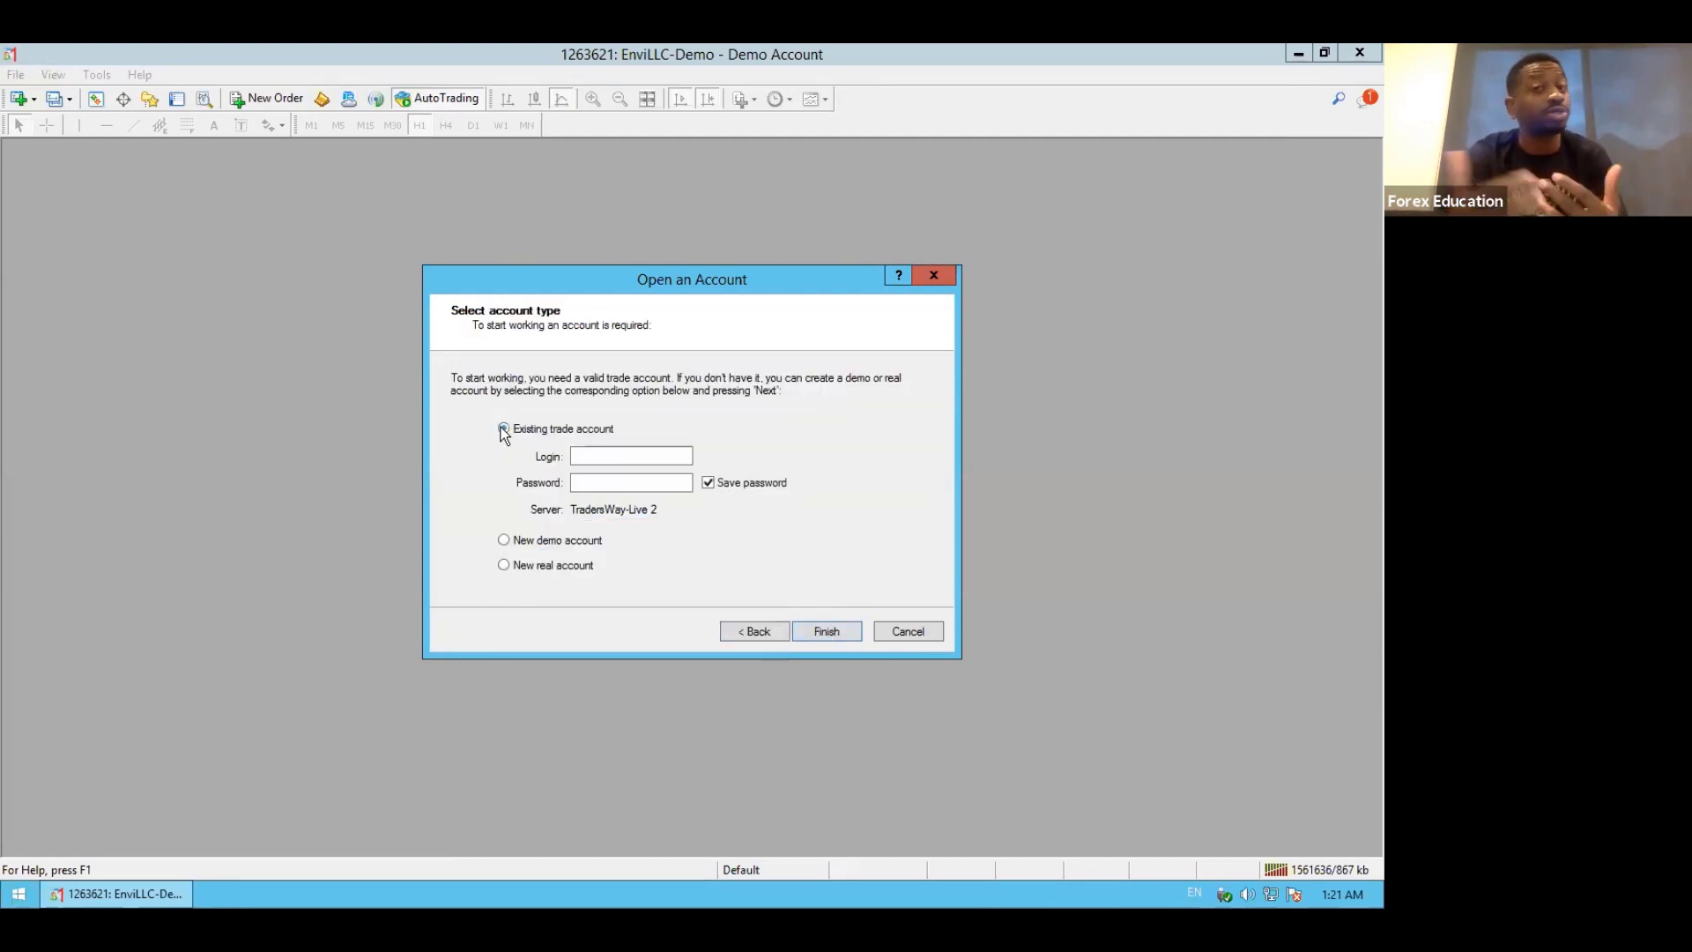
left_click(648, 454)
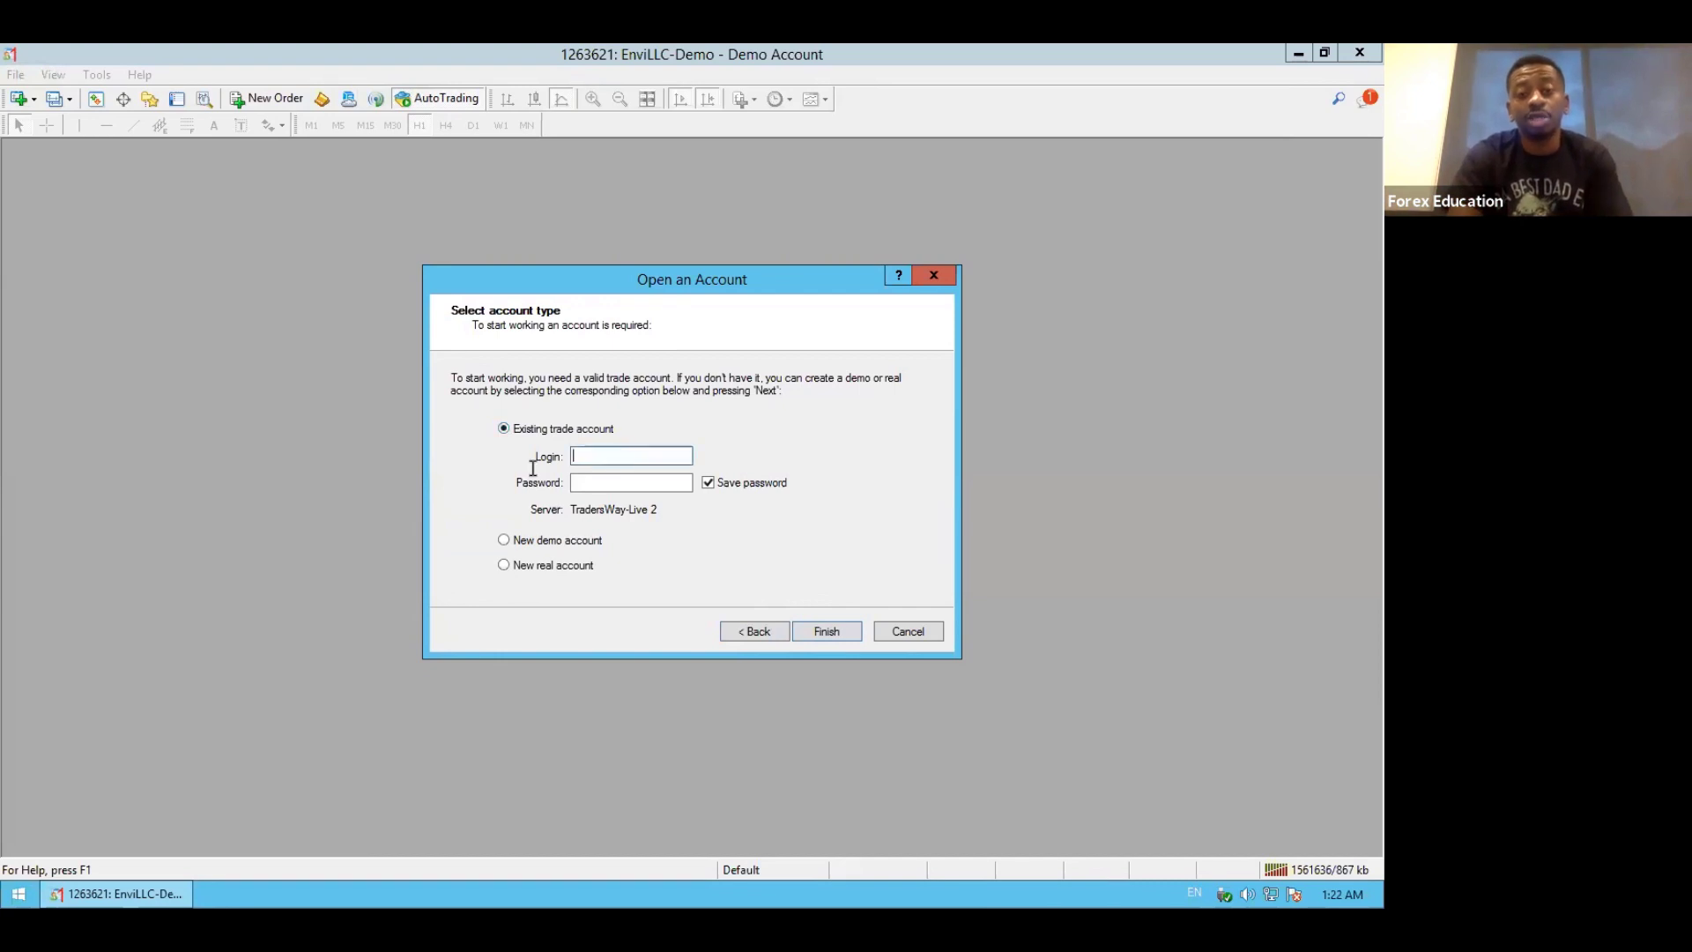
left_click(595, 483)
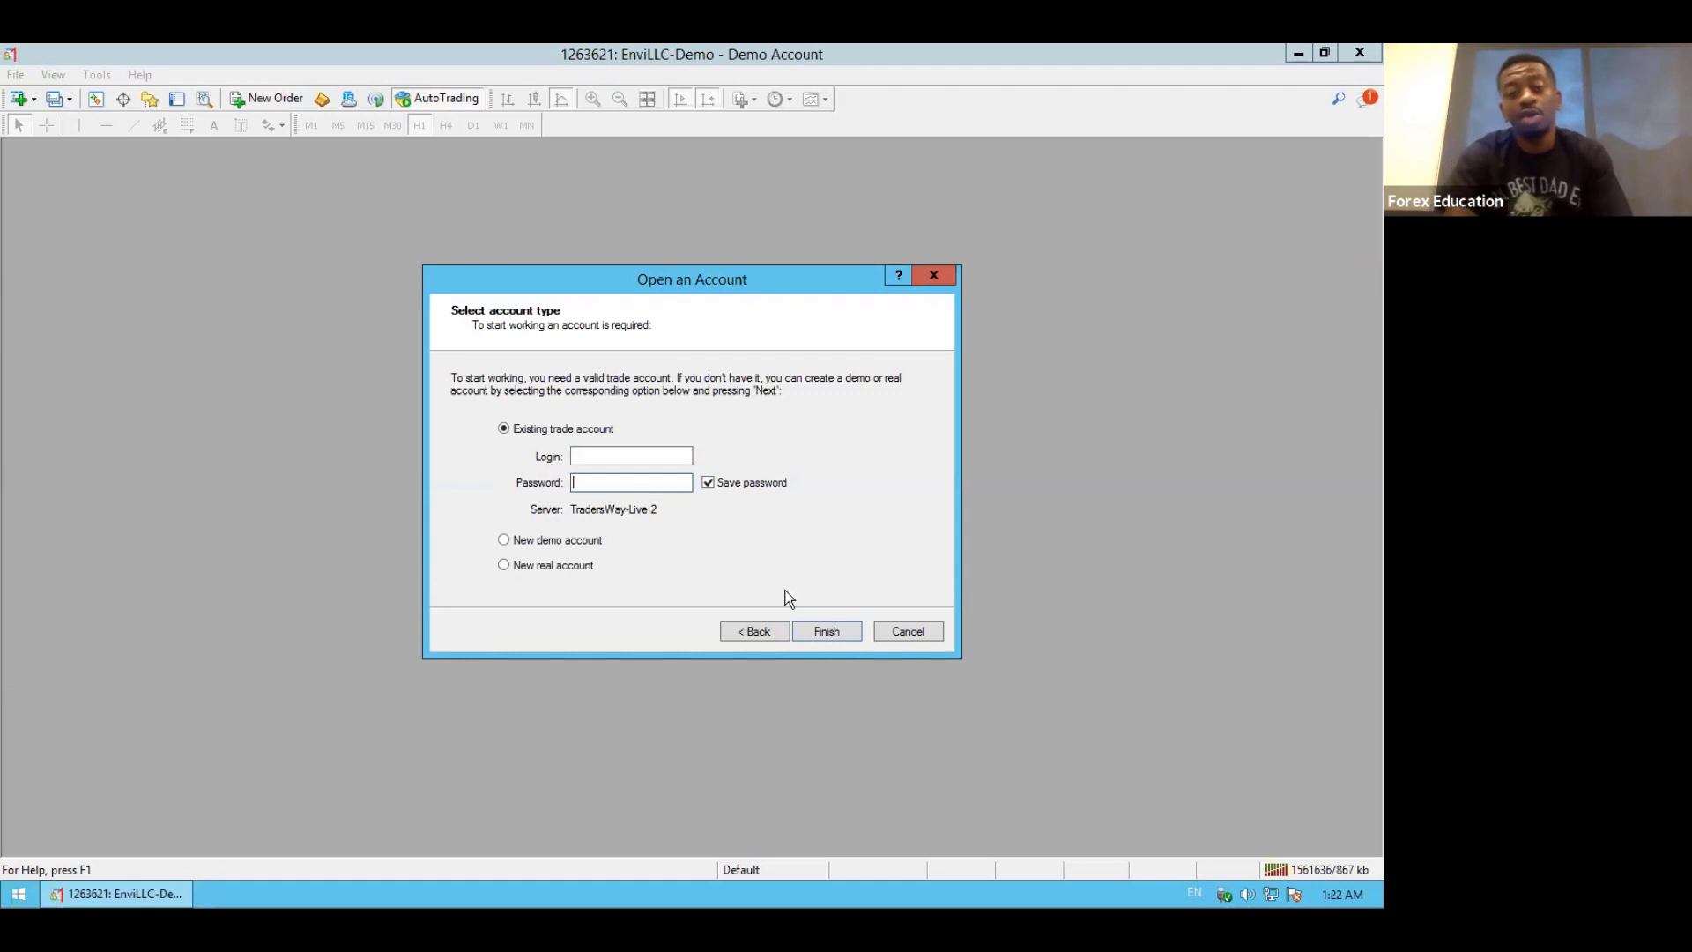
left_click(887, 633)
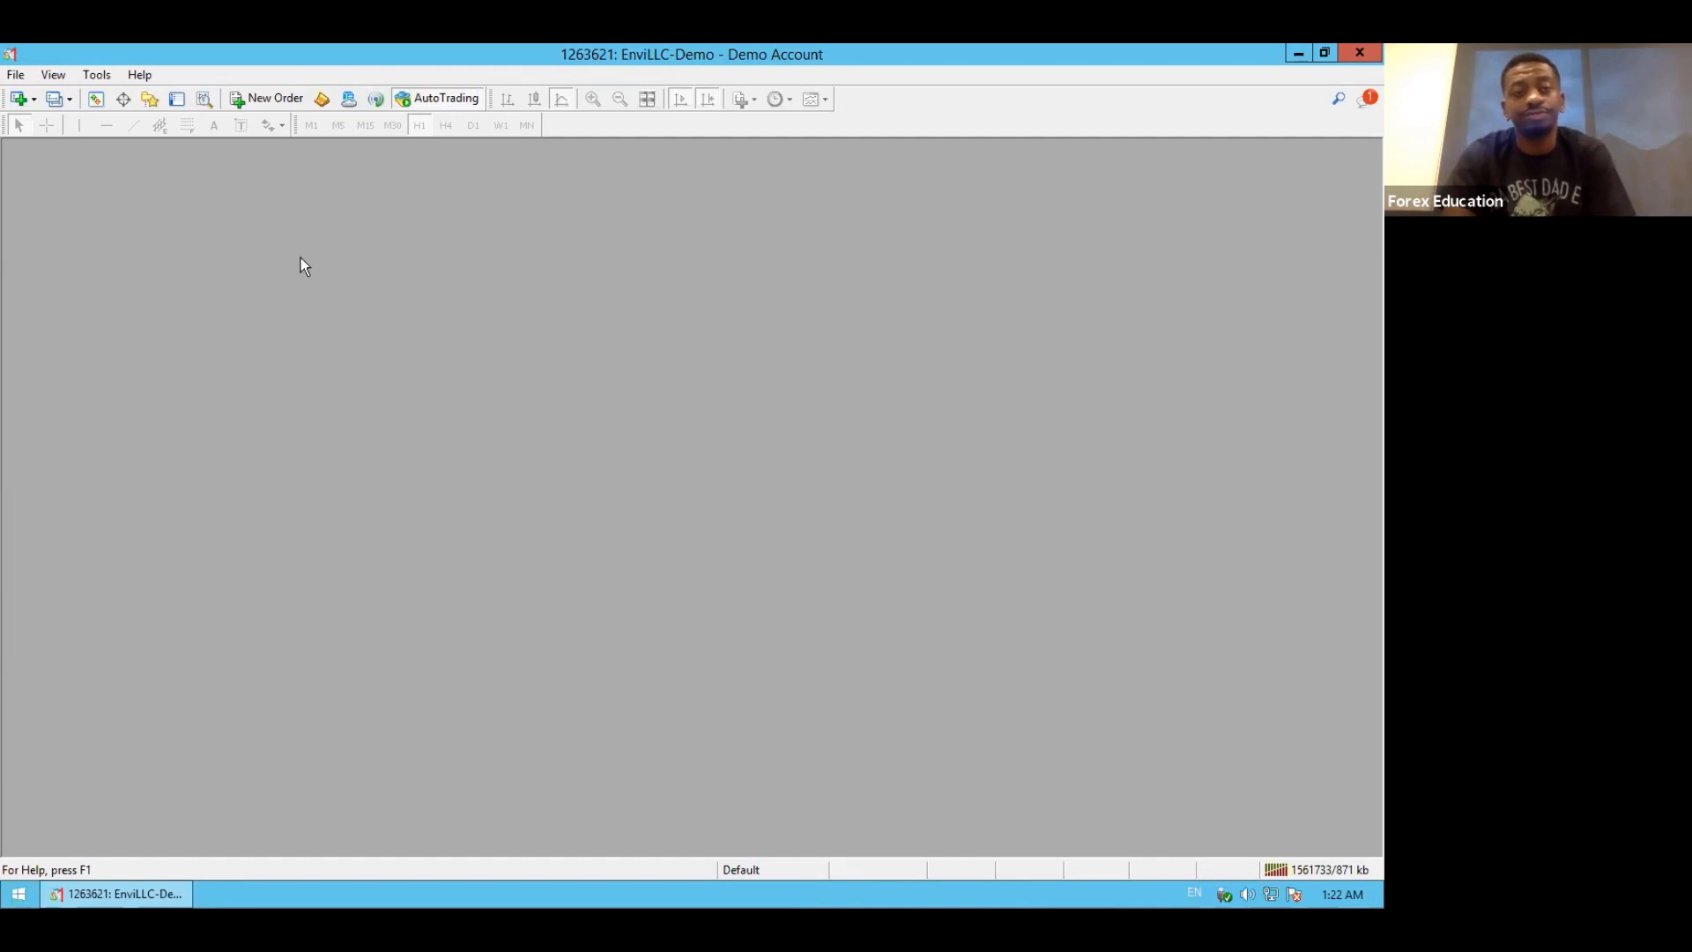
- Open a new BTCUSD chart from the Cryptos group
left_click(19, 100)
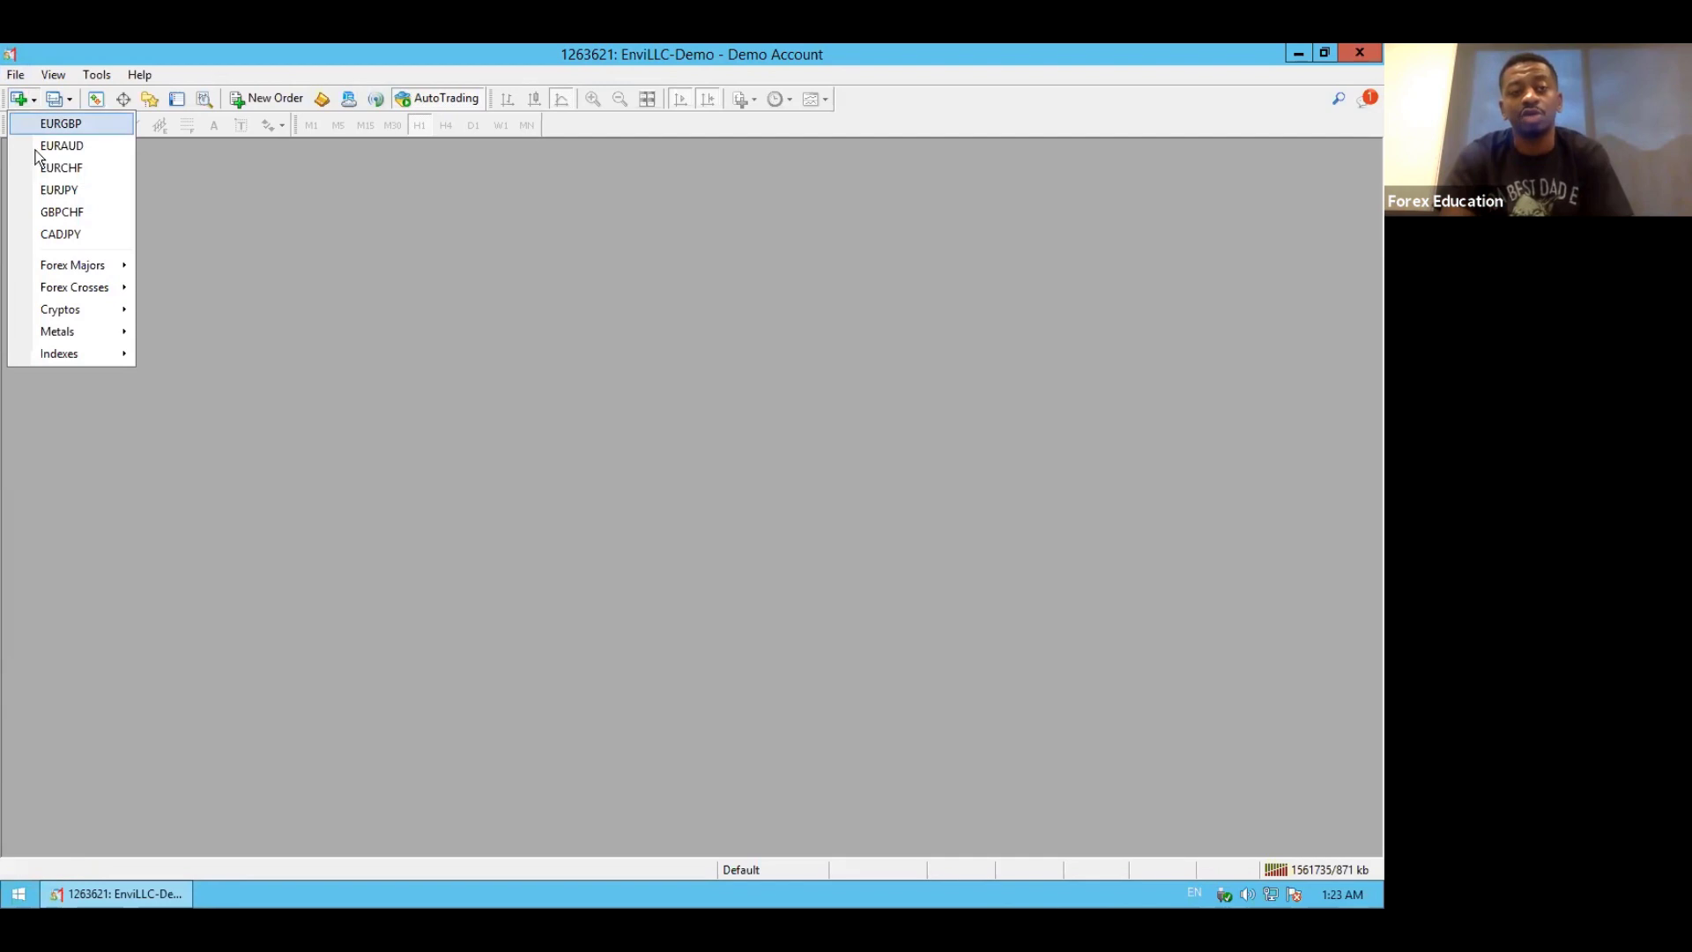
mouse_move(81, 313)
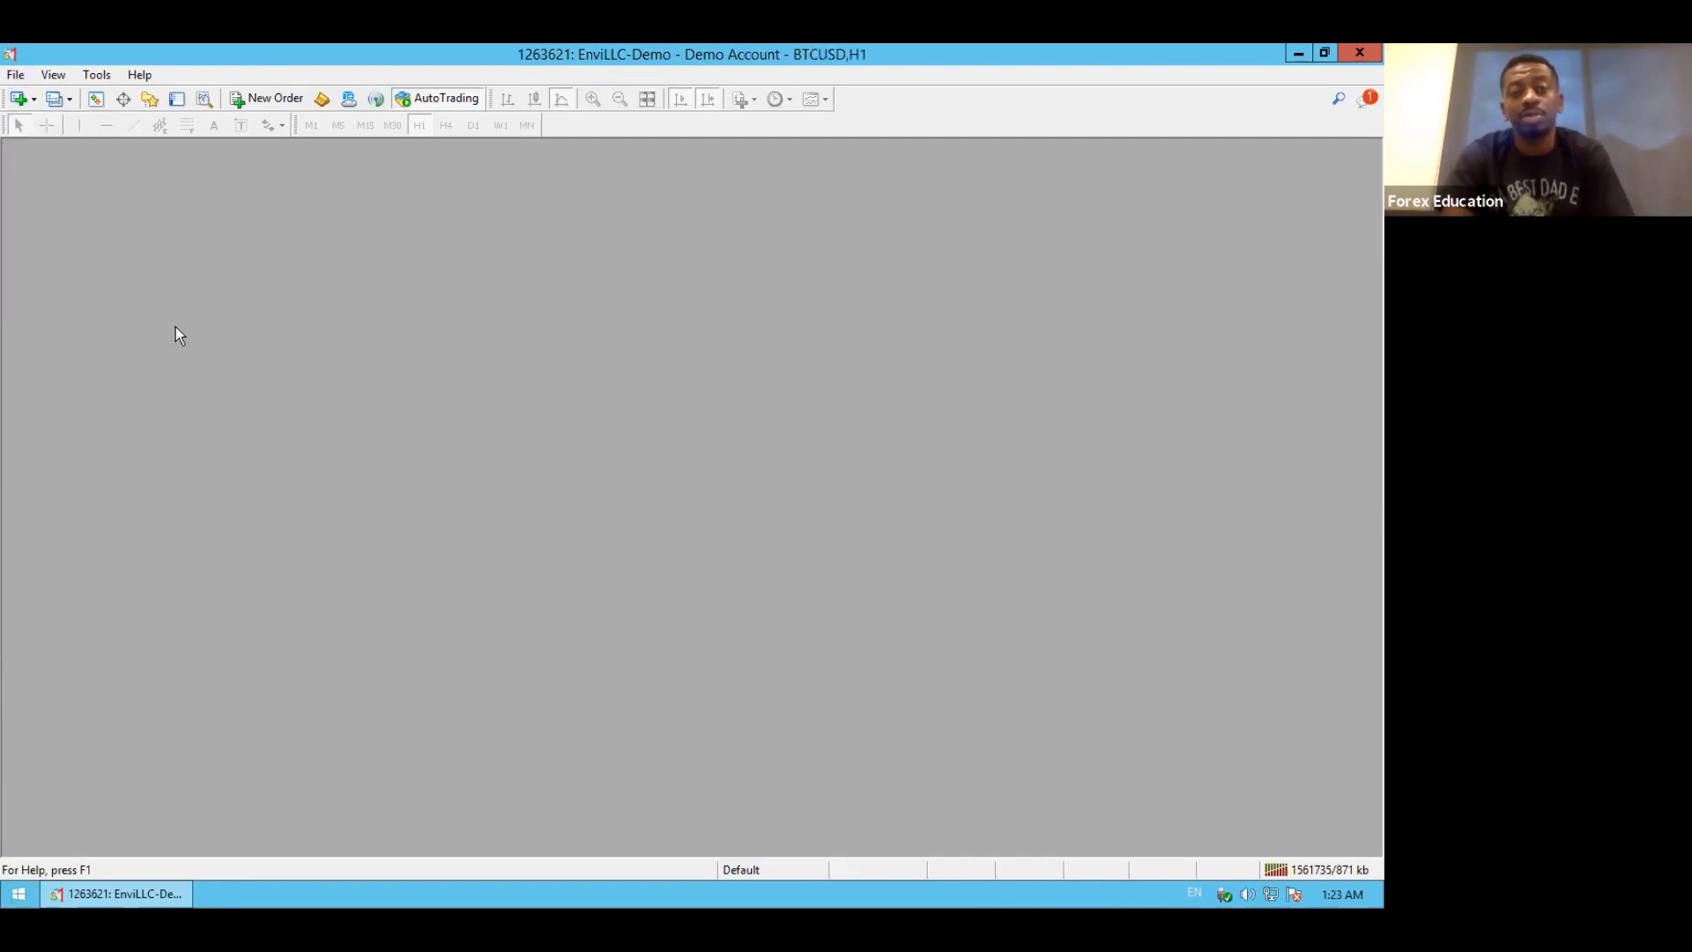
left_click(176, 329)
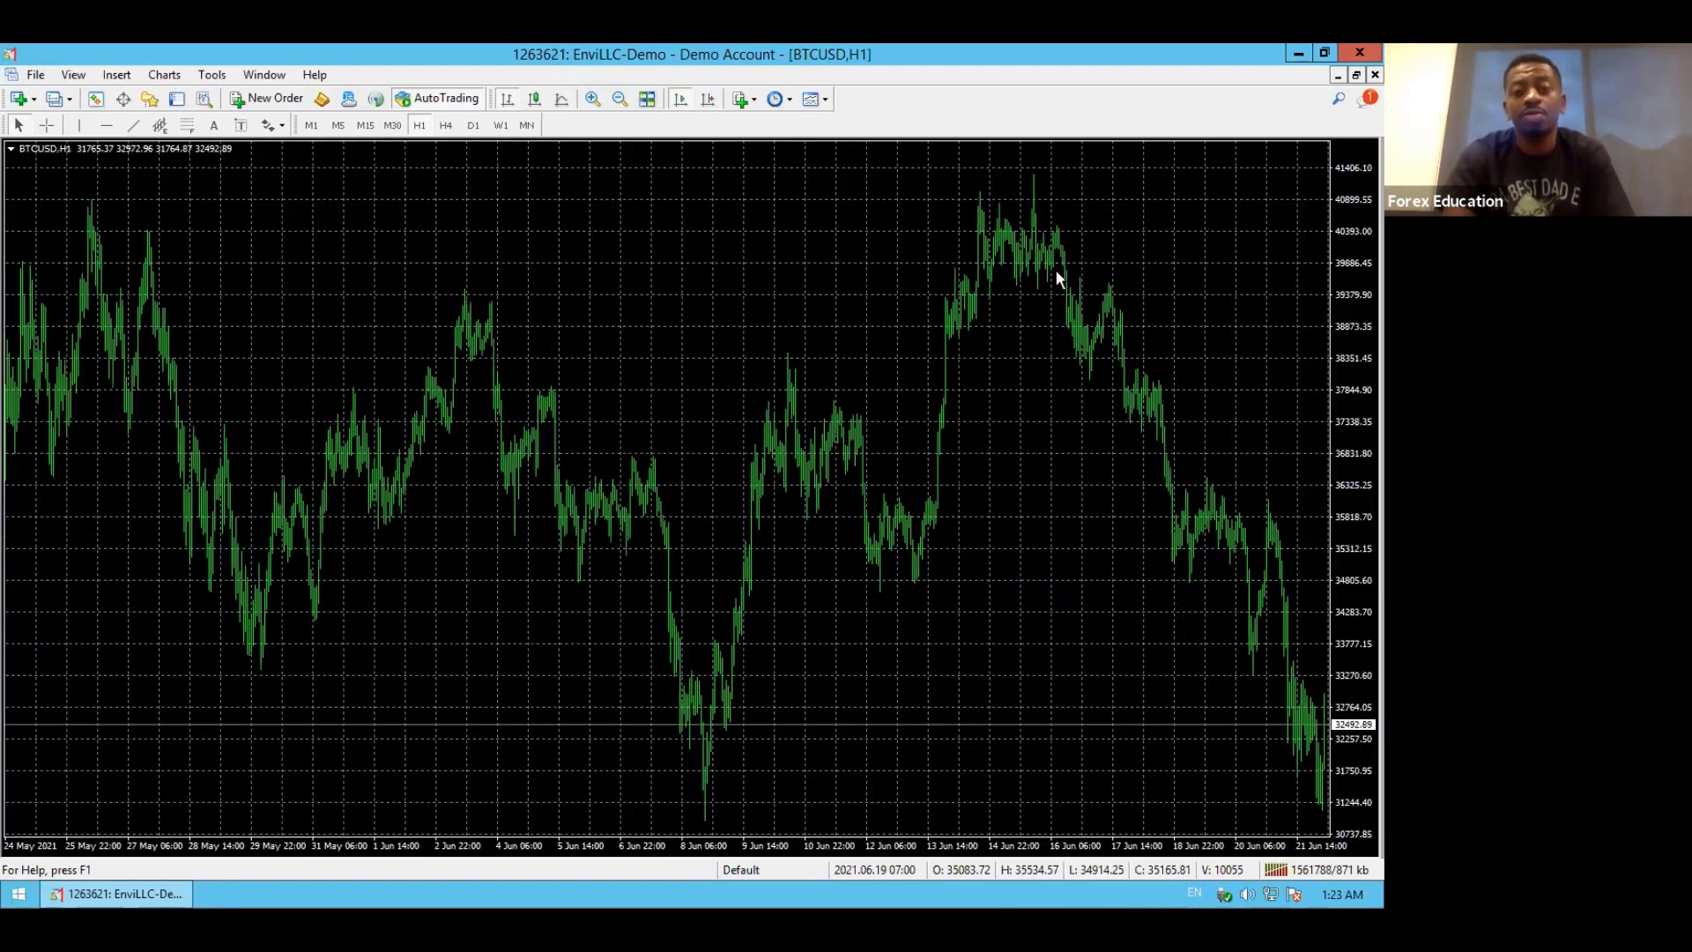
left_click(1195, 231)
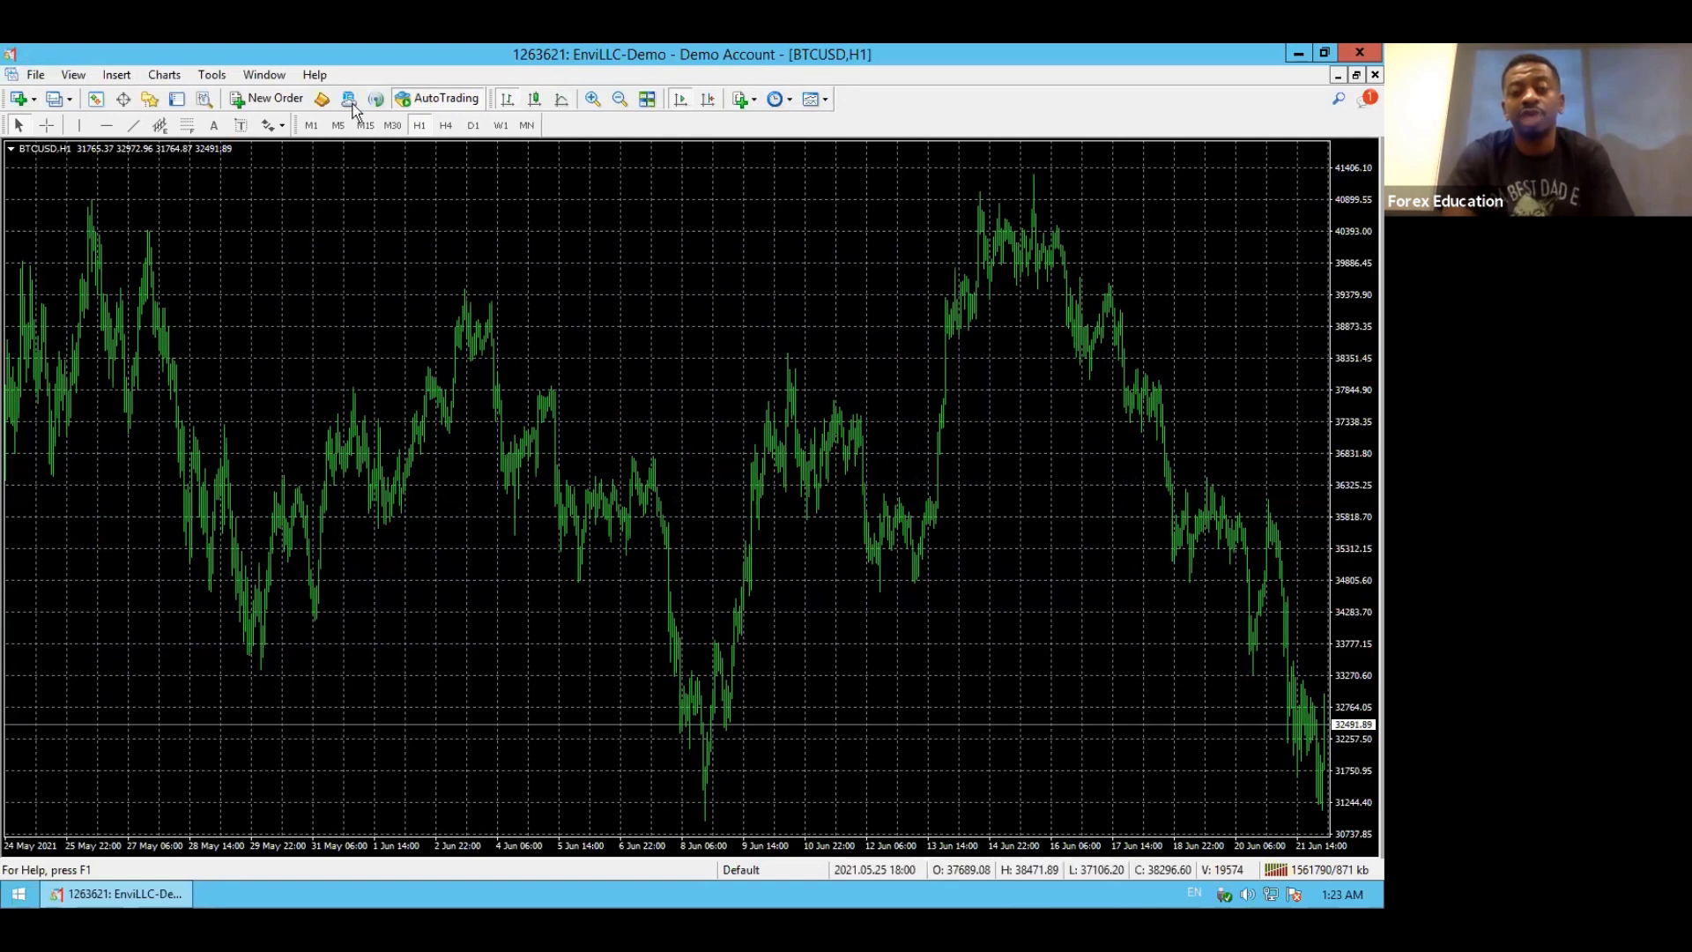
- Apply the AIRO template to the BTCUSD chart and look over the available chart templates
left_click(812, 99)
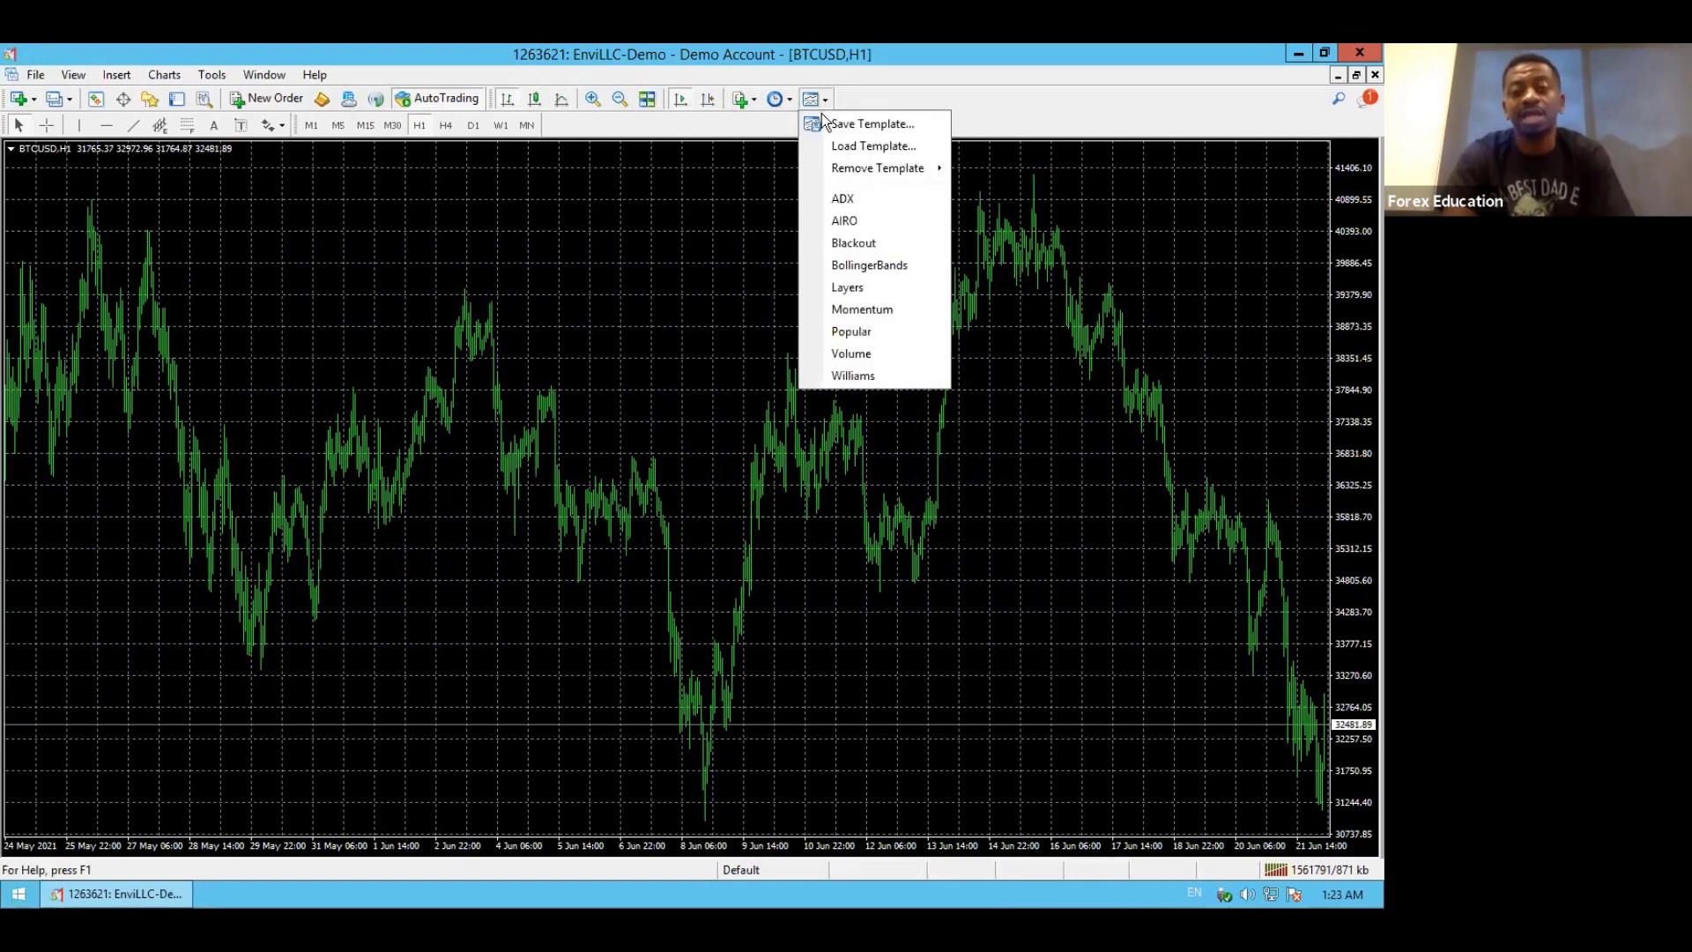
left_click(851, 222)
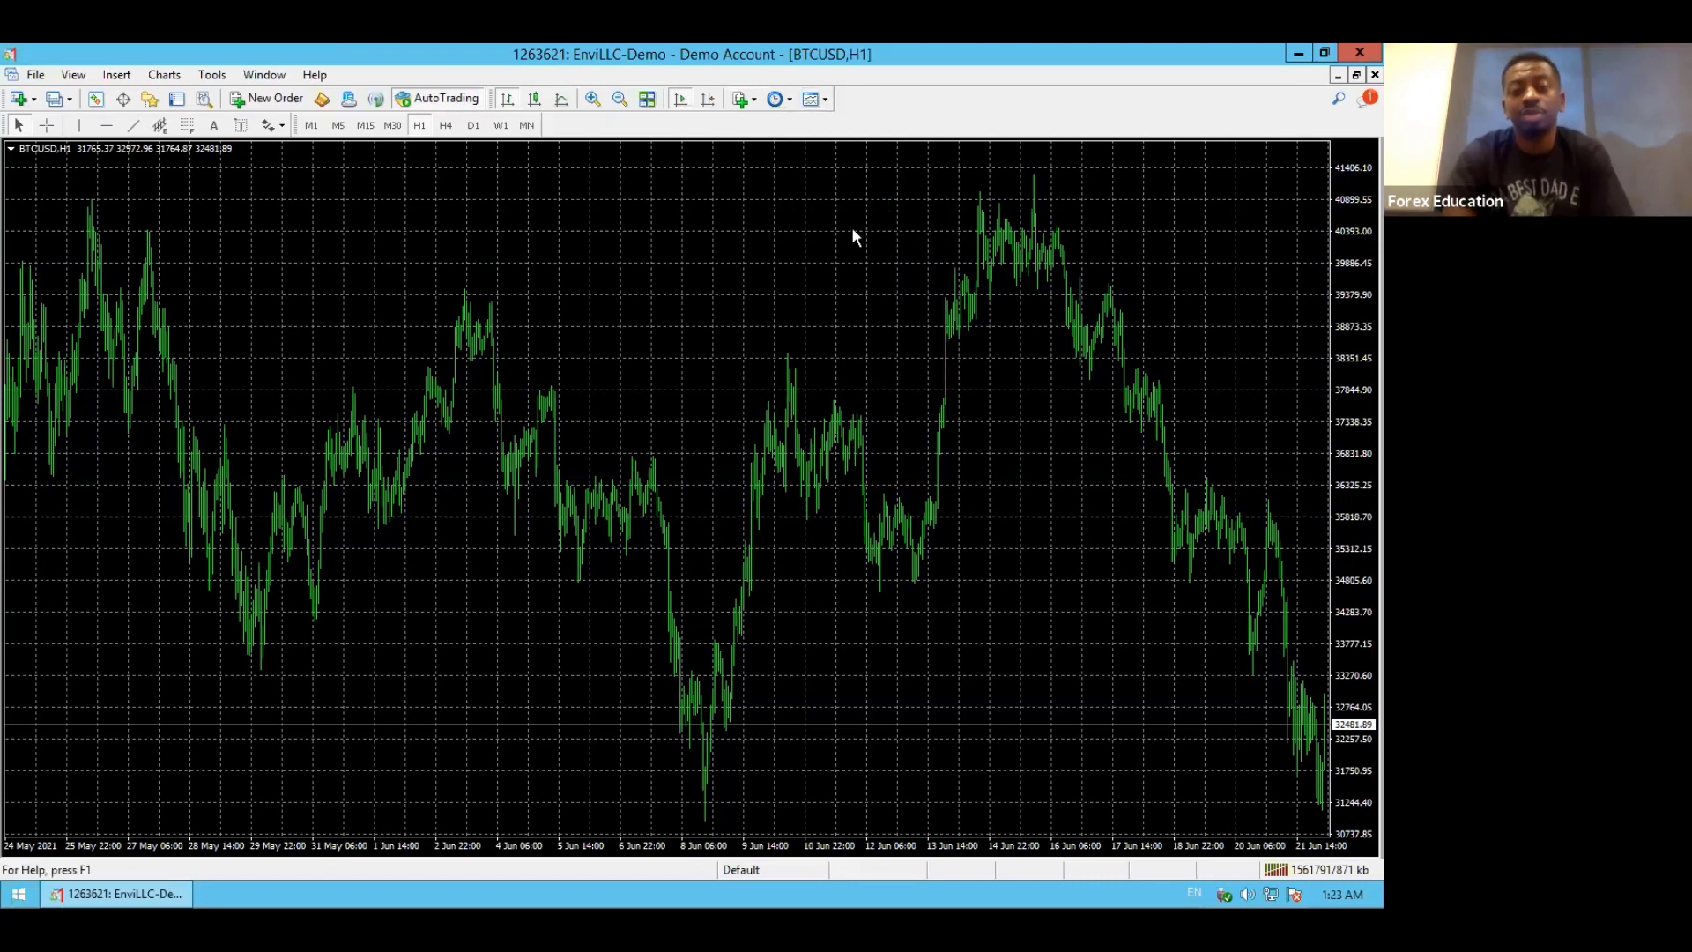
left_click(620, 99)
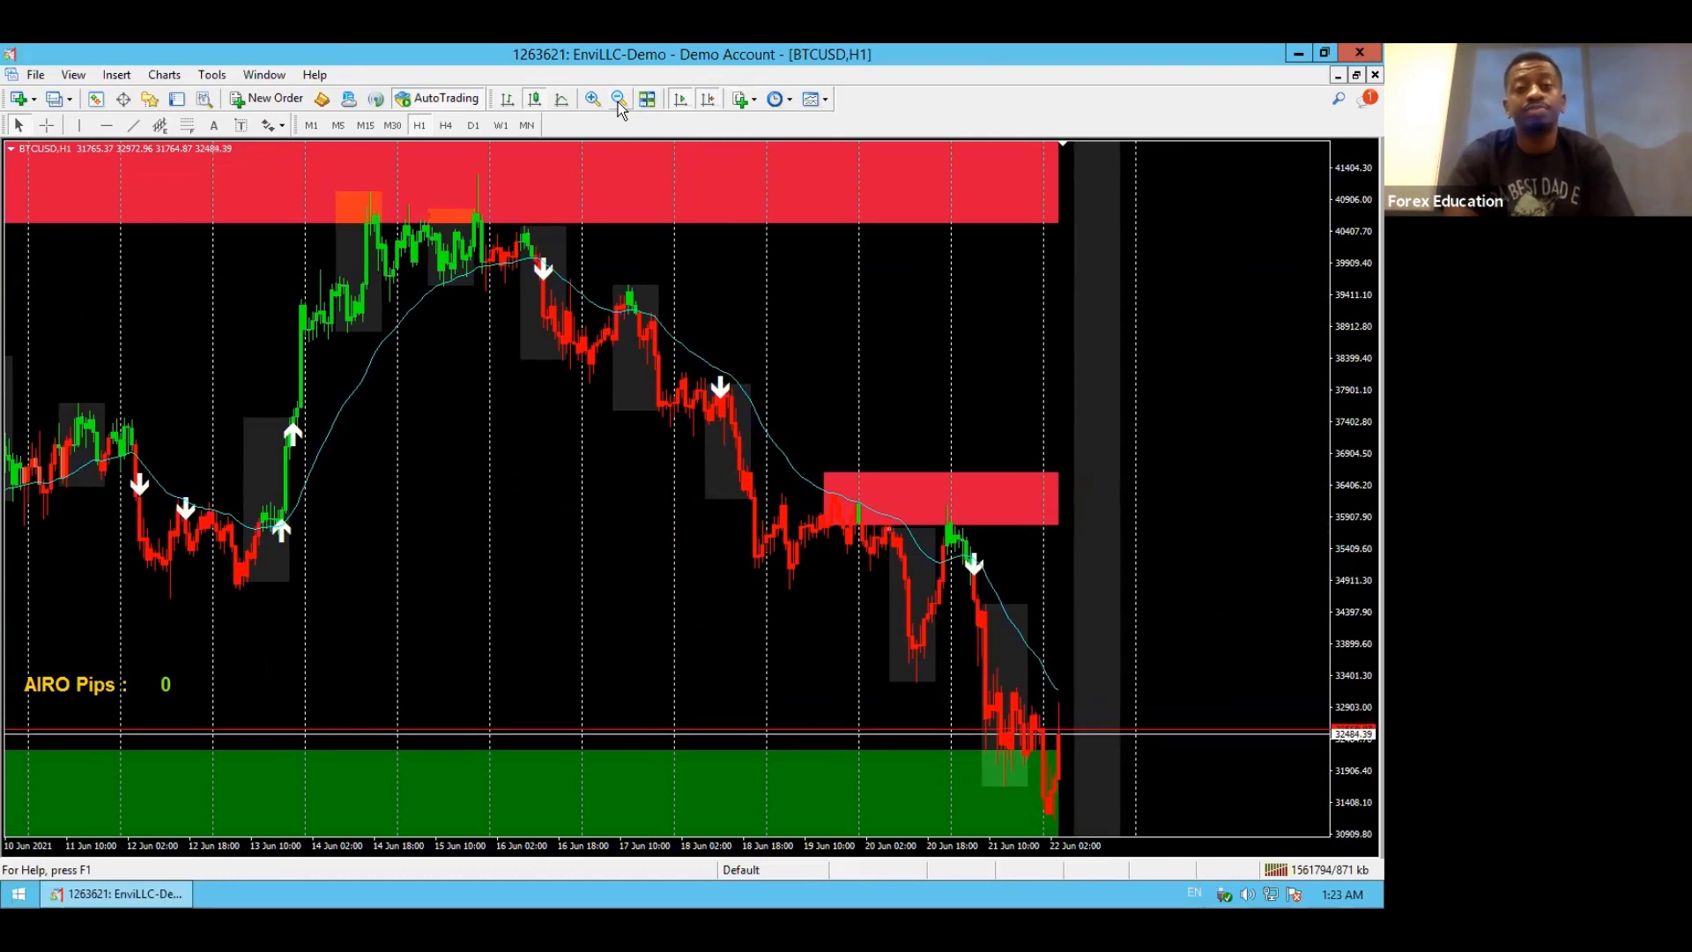
left_click(618, 102)
left_click(619, 102)
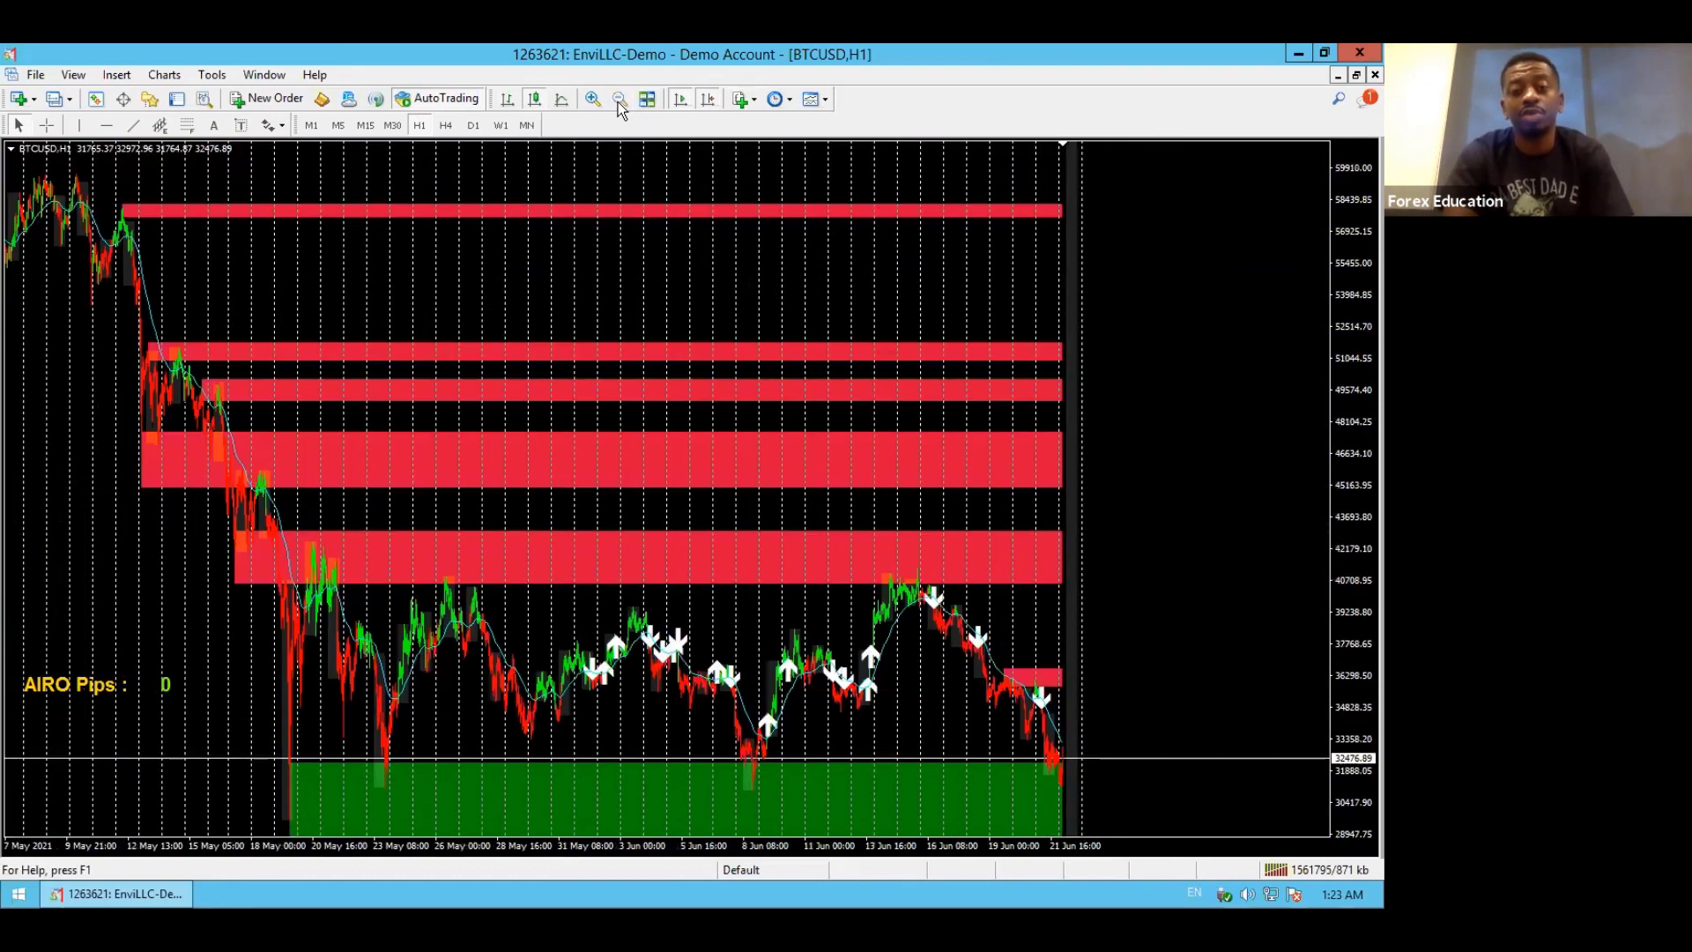
left_click(589, 99)
left_click(590, 100)
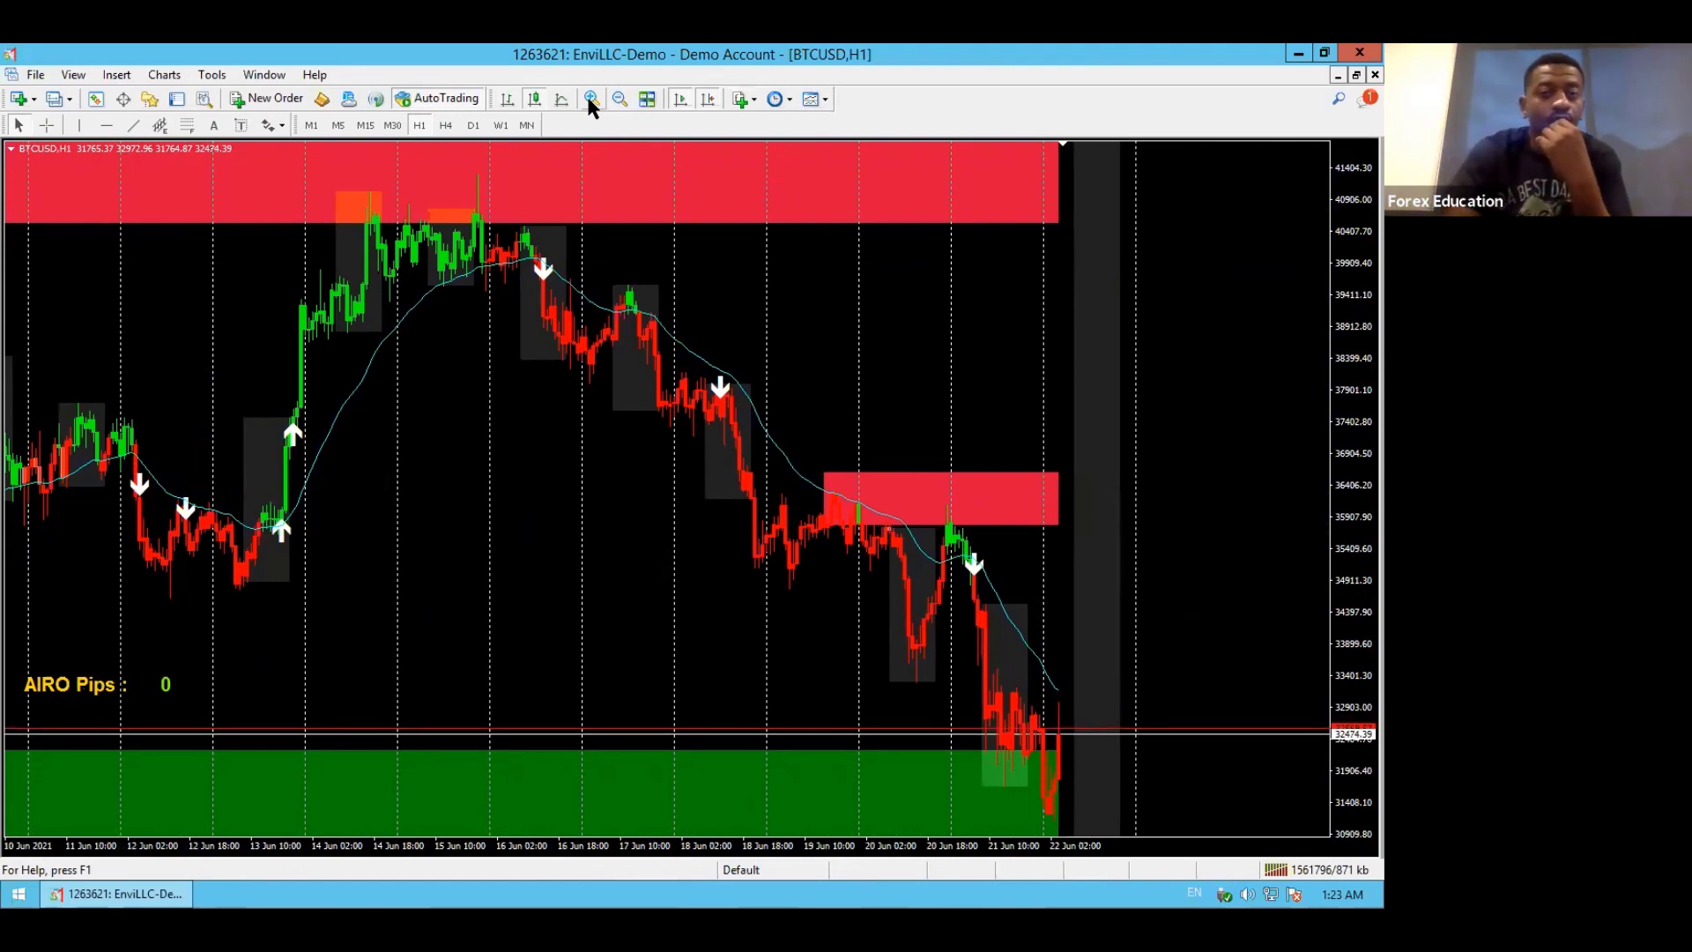
left_click(819, 102)
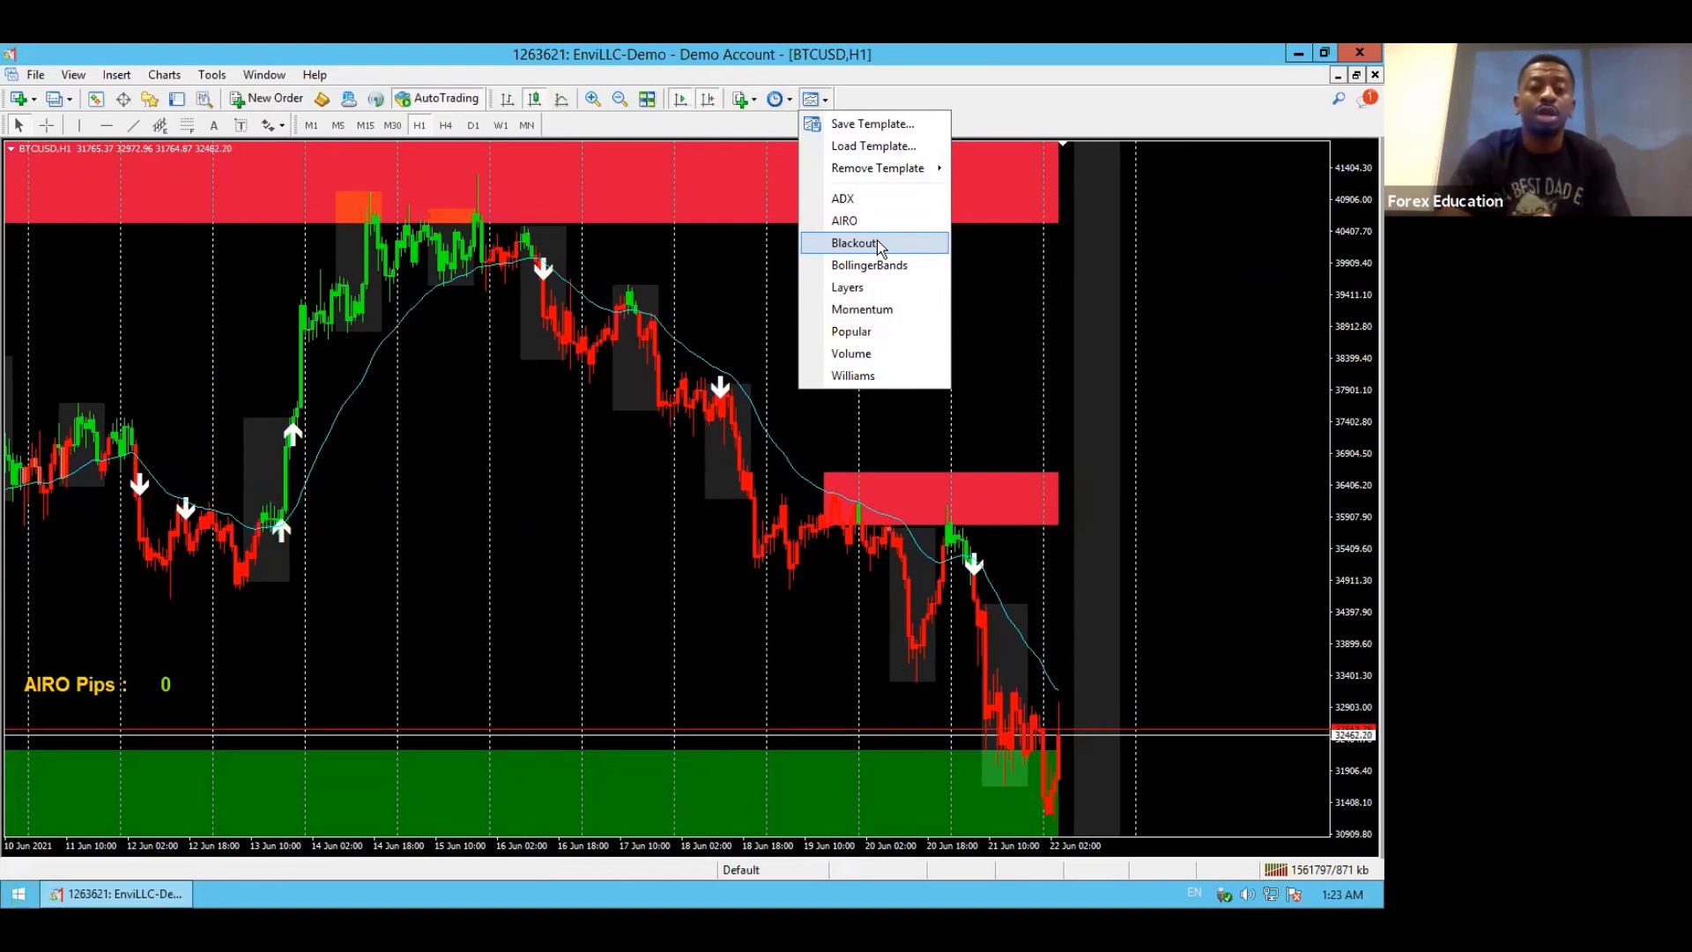
left_click(714, 348)
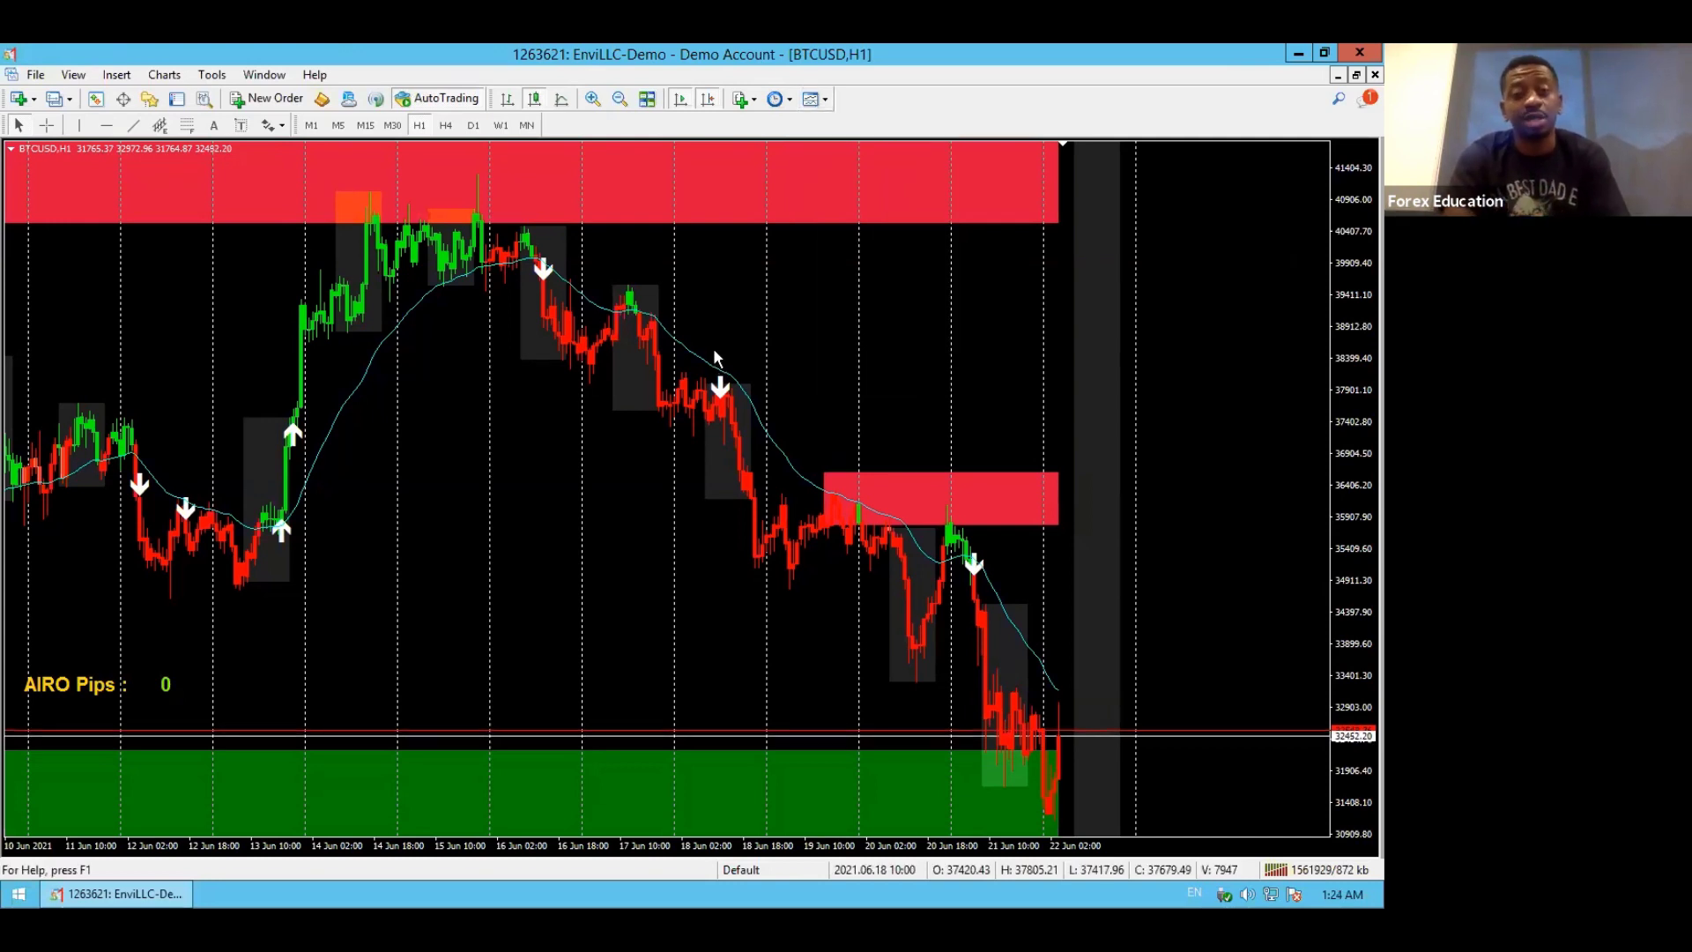
- Set the BTCUSD chart to the M15 timeframe and dismiss the AIRO alert
left_click(367, 126)
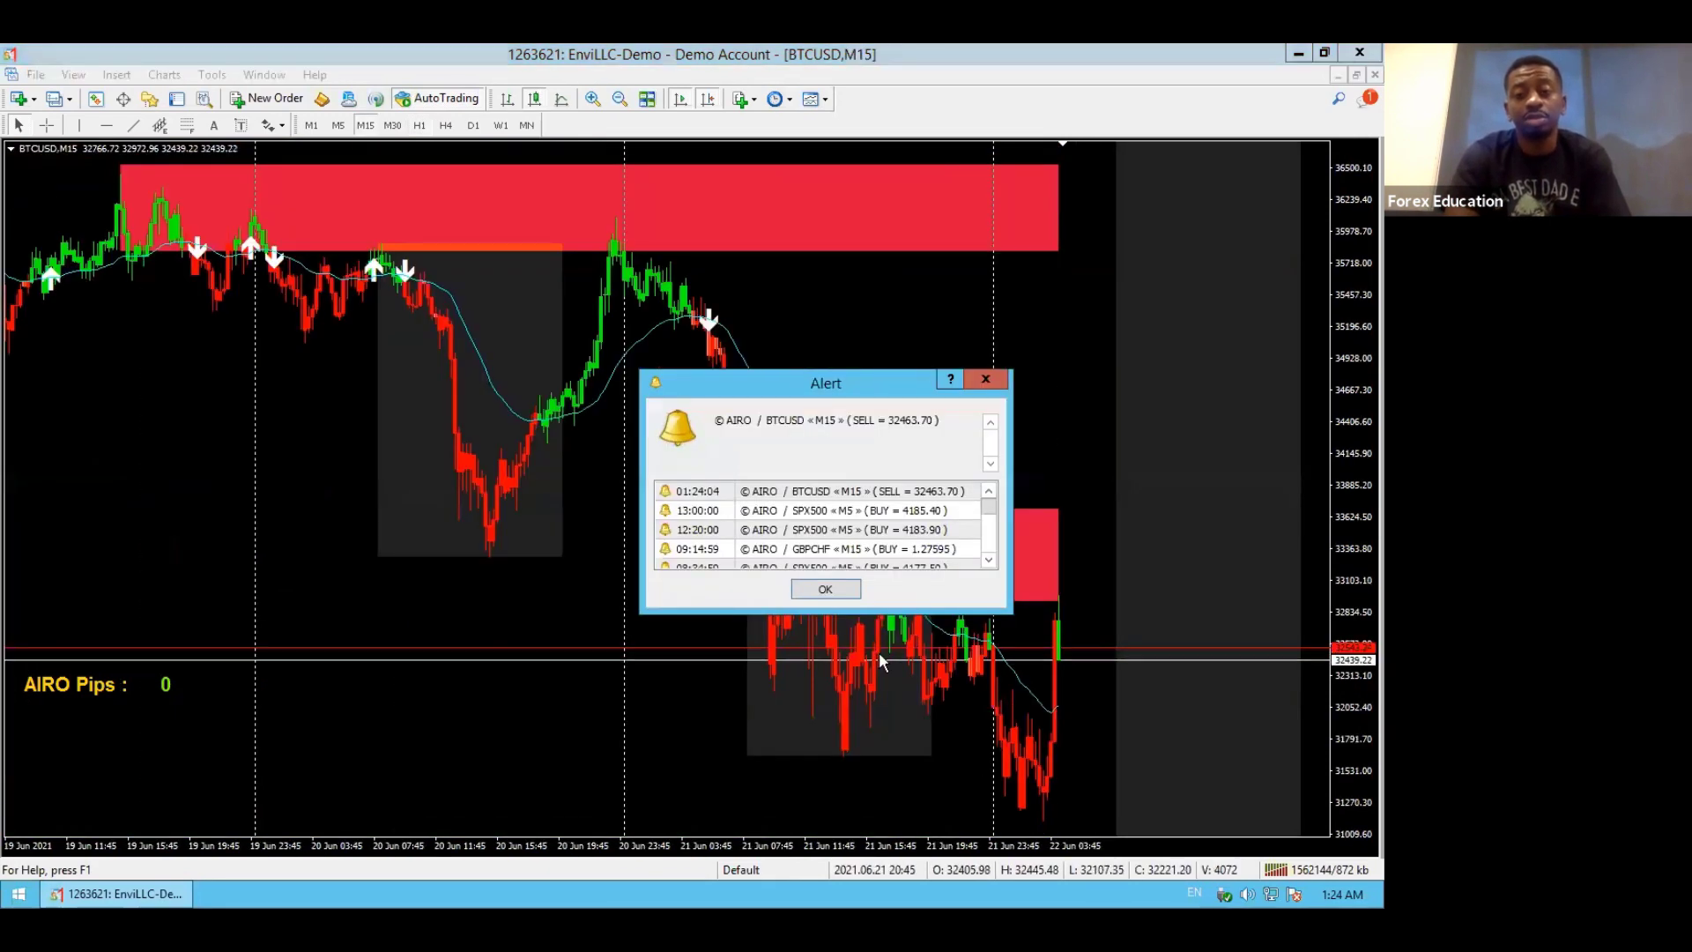
left_click(825, 588)
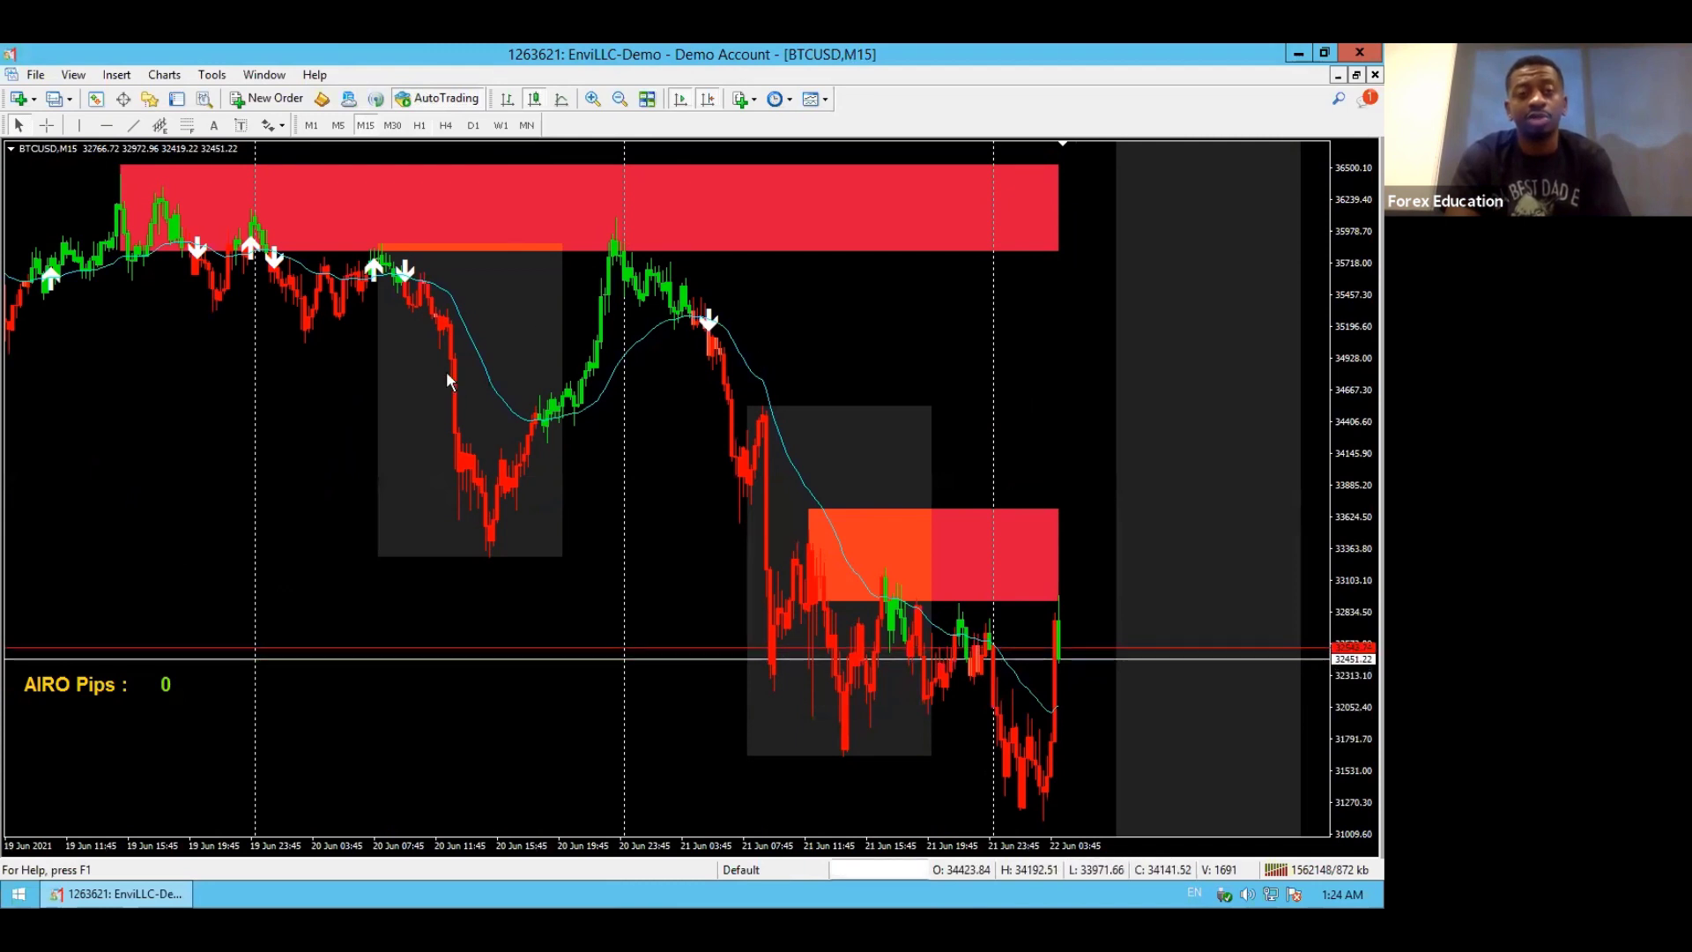
left_click(620, 99)
left_click(620, 99)
left_click(592, 98)
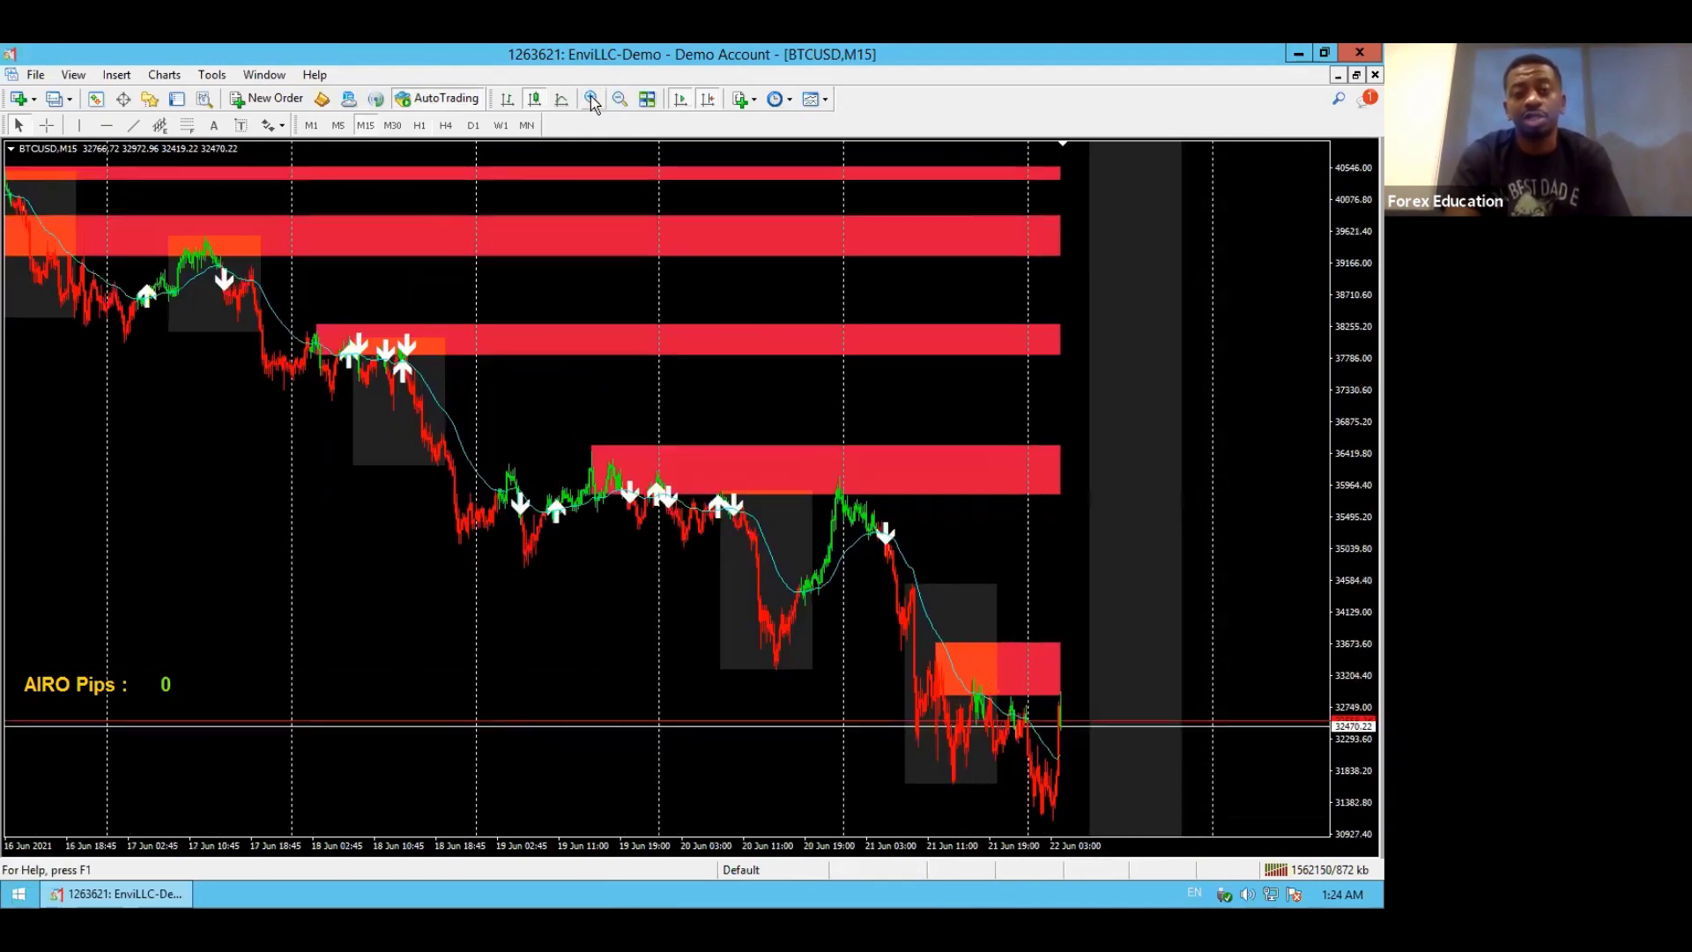
left_click(810, 100)
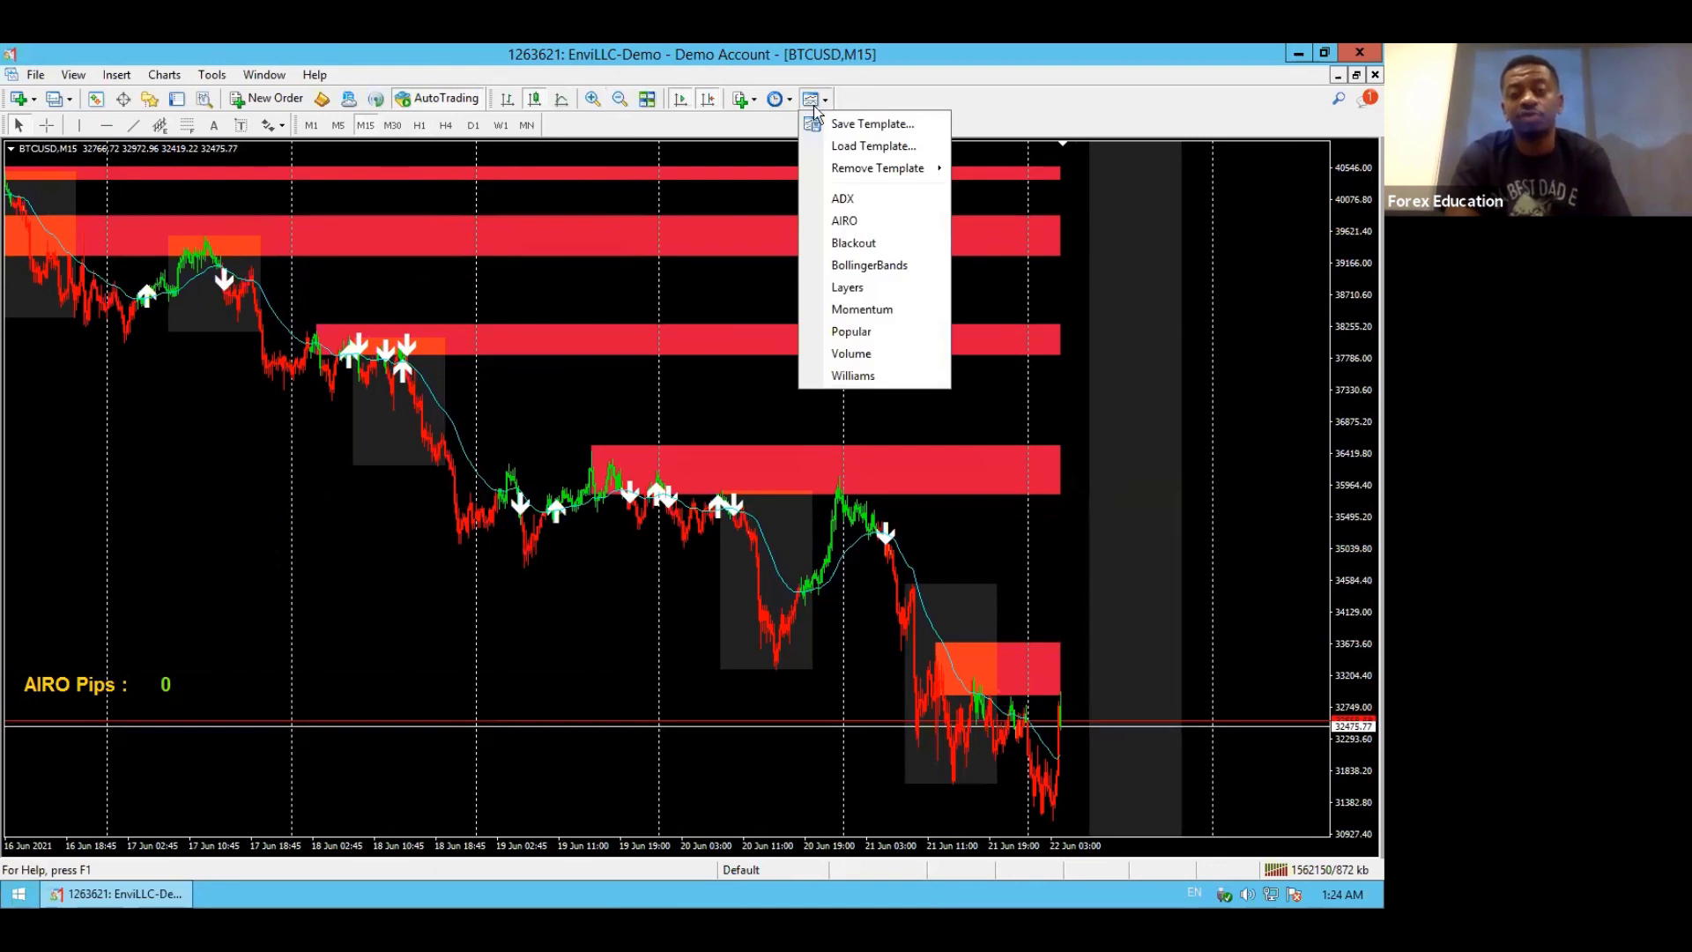
left_click(592, 367)
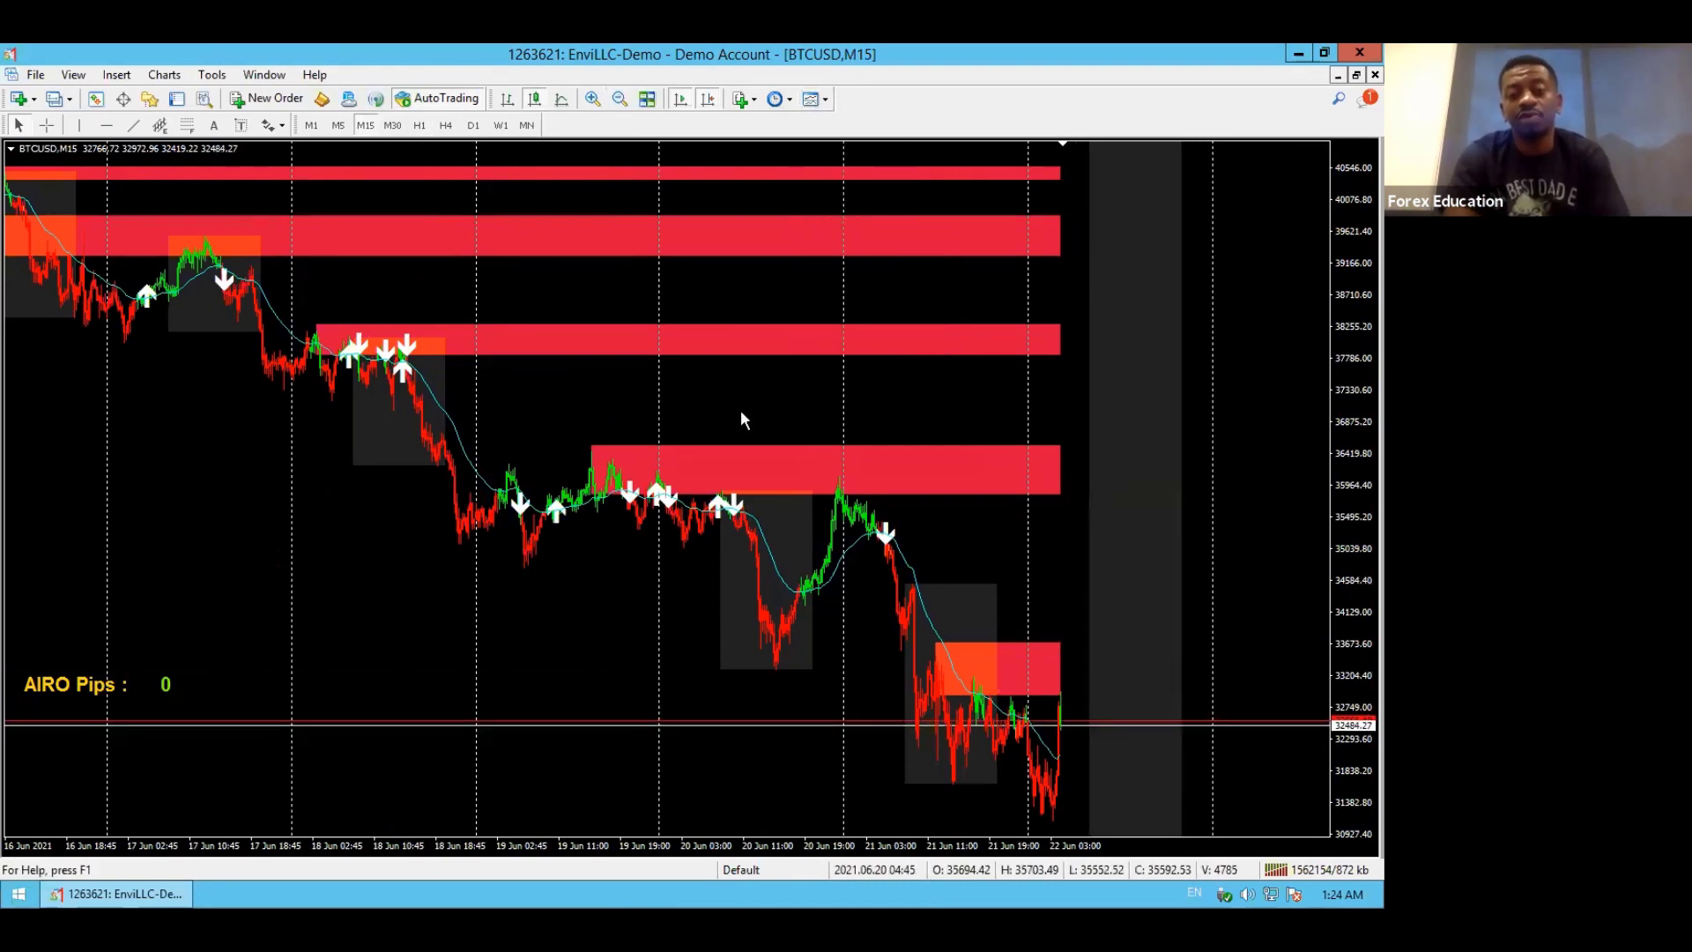